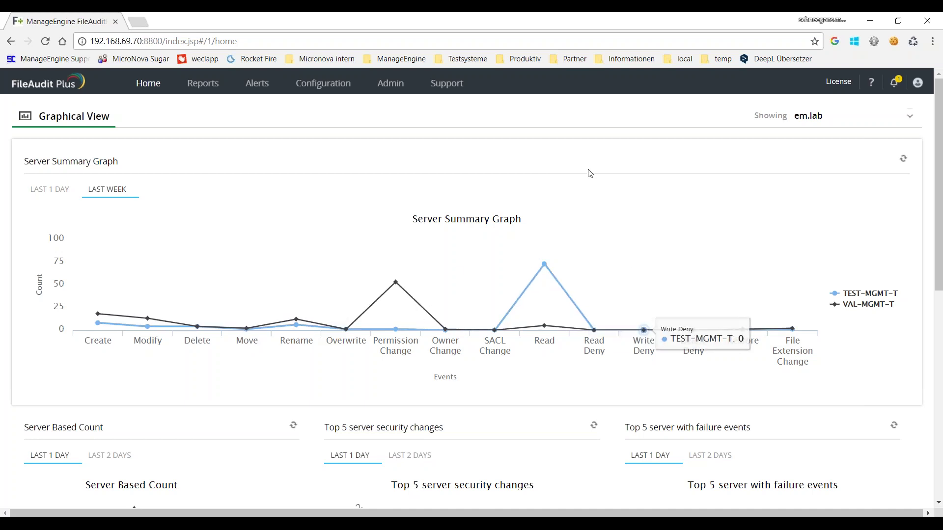
Step: Examine the Read, Permission Change and File Extension Change peaks in the Server Summary Graph for the last week
mouse_move(547, 265)
mouse_move(394, 283)
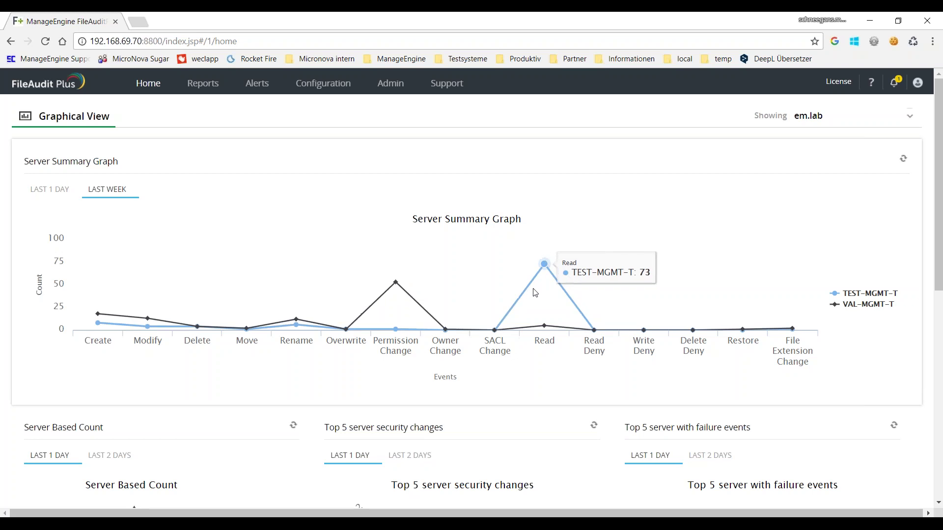
mouse_move(796, 334)
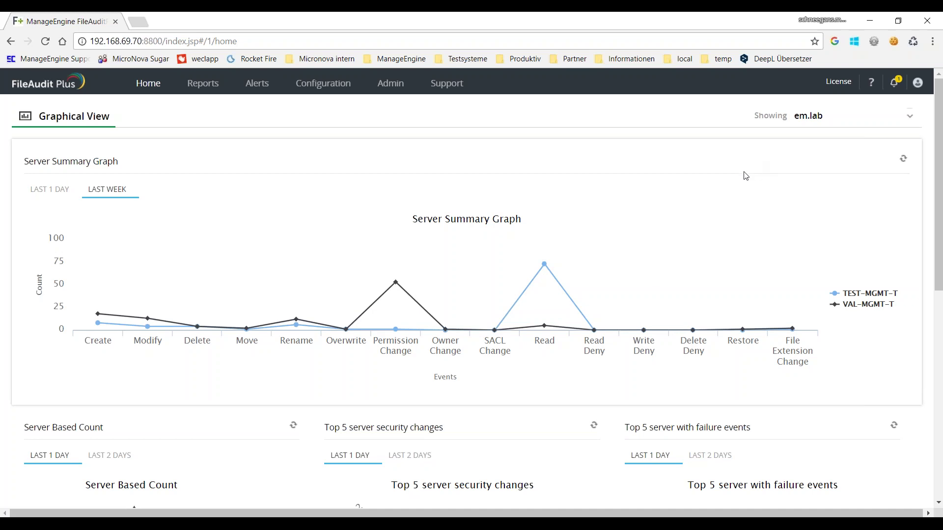
scroll(744, 175, down, 2)
scroll(746, 175, down, 1)
scroll(744, 173, up, 2)
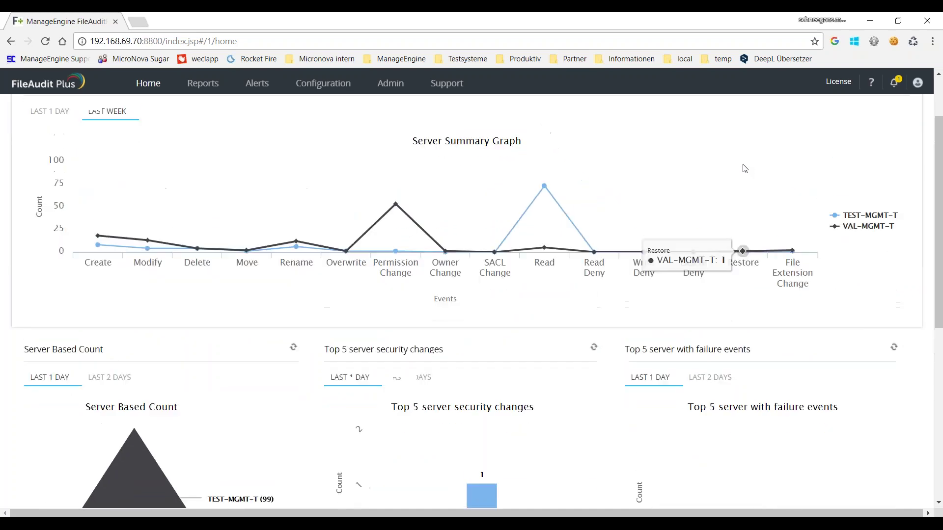
mouse_move(397, 252)
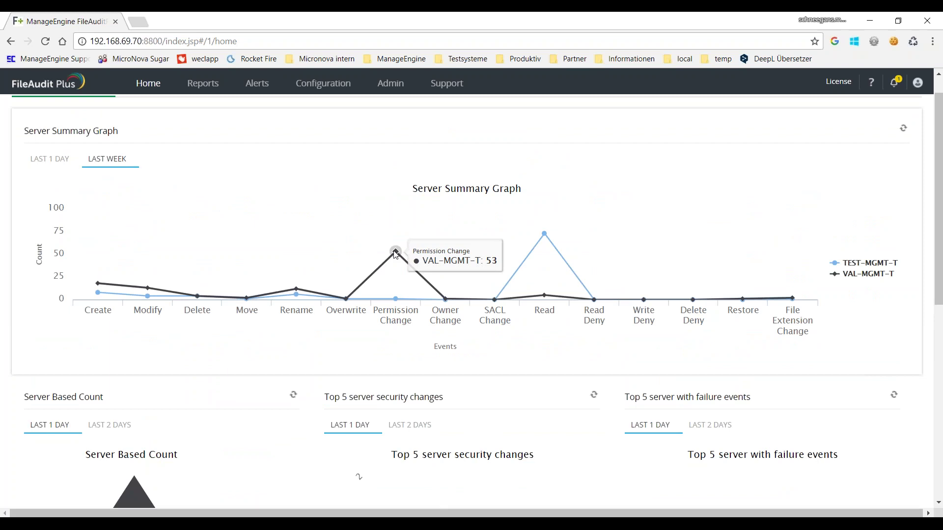
Step: Show the last 2 days in both the Server Based Count and Top 5 server security changes charts
scroll(373, 305, down, 8)
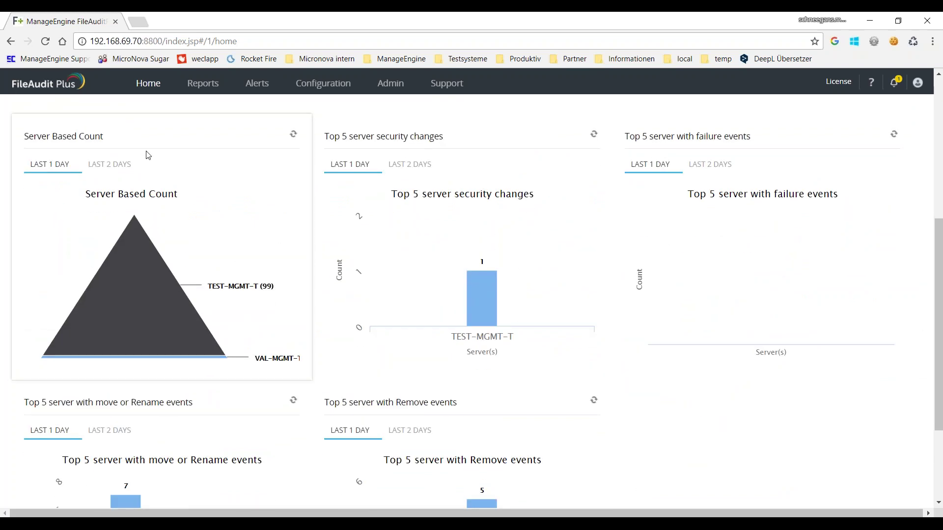
click(119, 167)
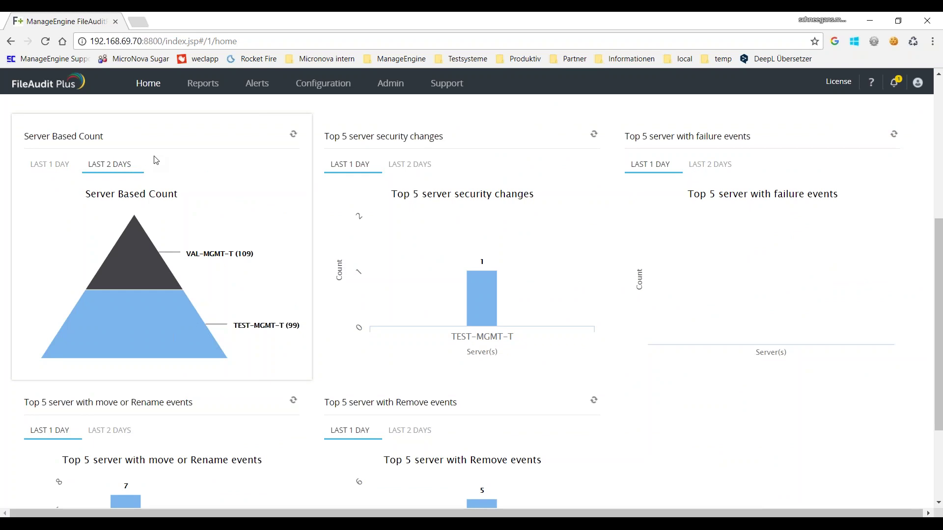
click(399, 164)
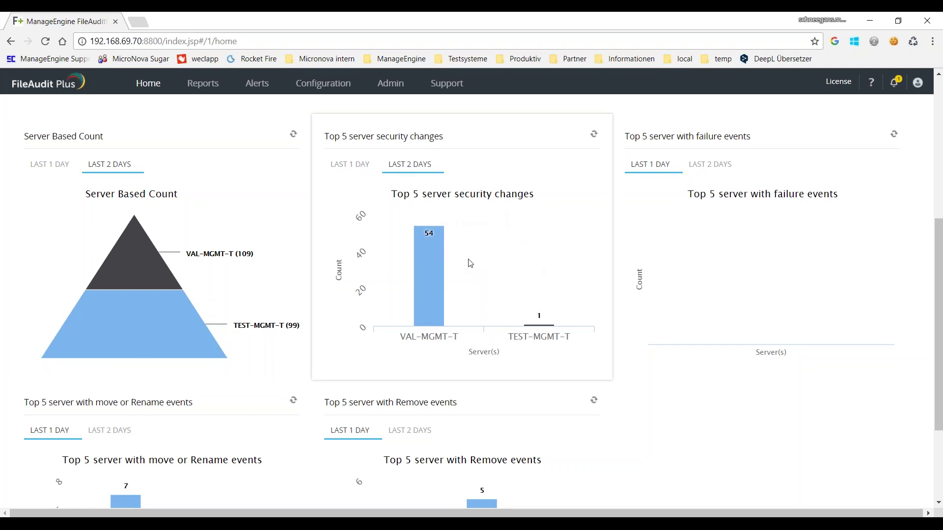
scroll(486, 264, up, 3)
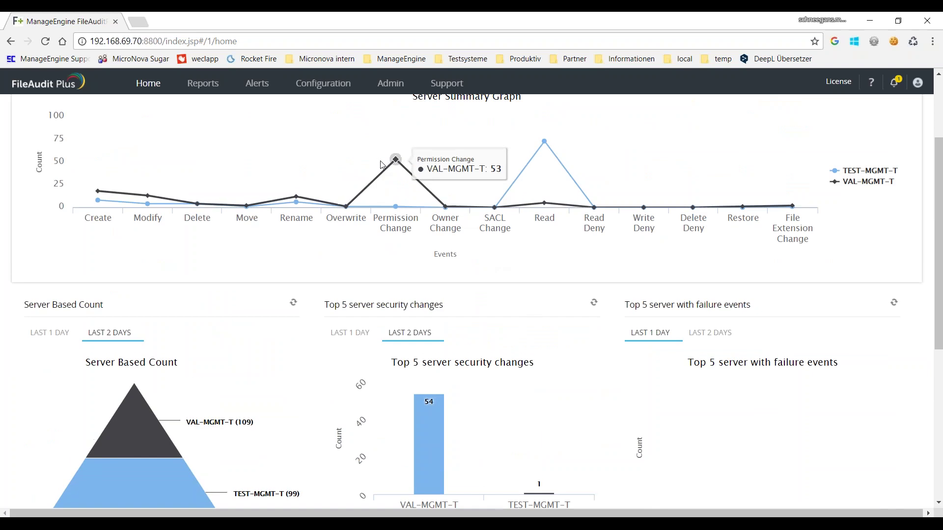
scroll(493, 231, down, 3)
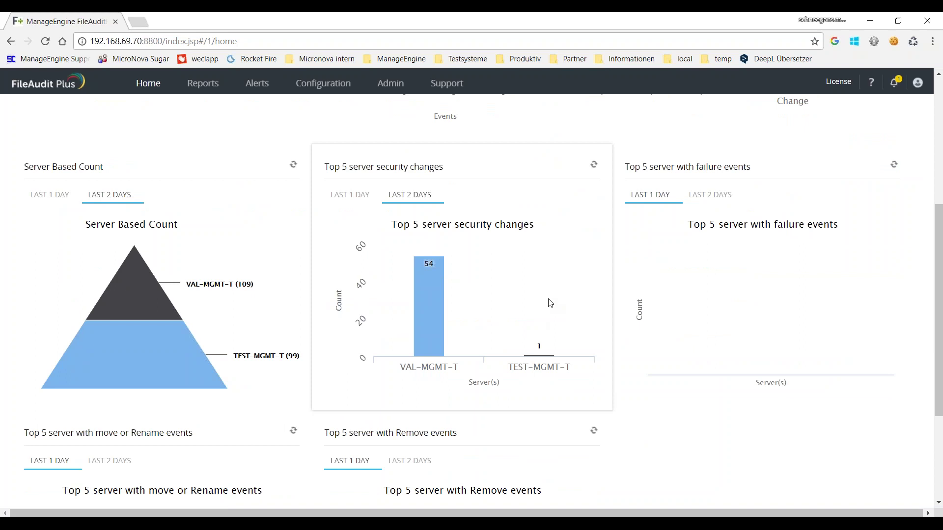
scroll(539, 297, down, 2)
scroll(646, 345, down, 2)
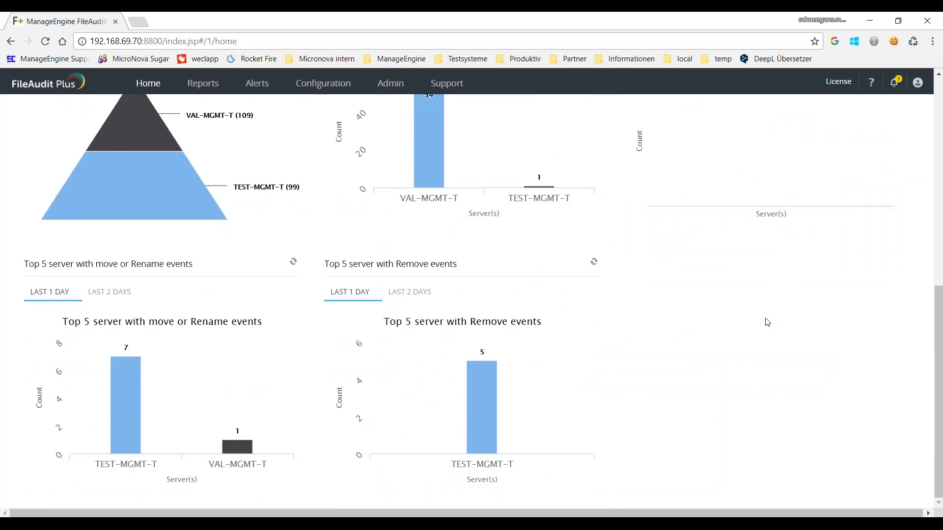
Step: Open the Access Audit reports and choose VAL-MGMT-T as the server for All File/Folder Changes
scroll(765, 320, up, 8)
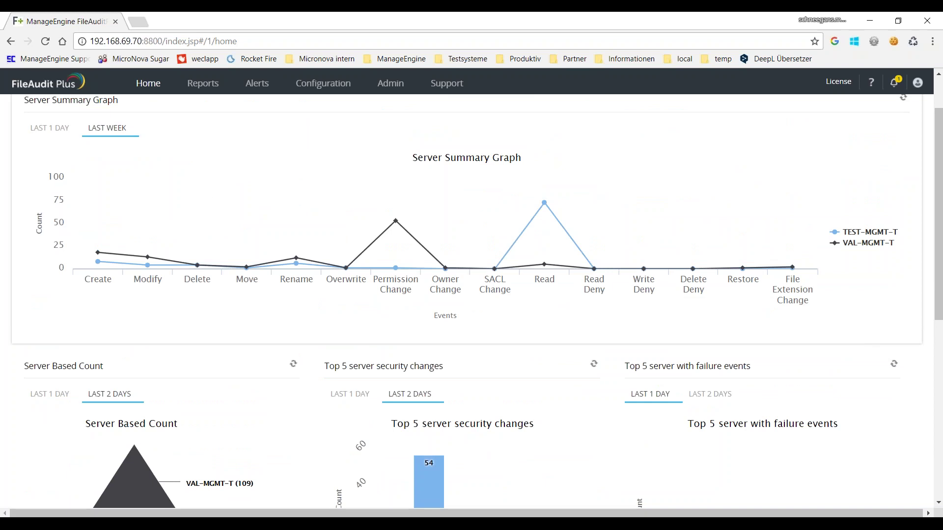
scroll(275, 118, up, 1)
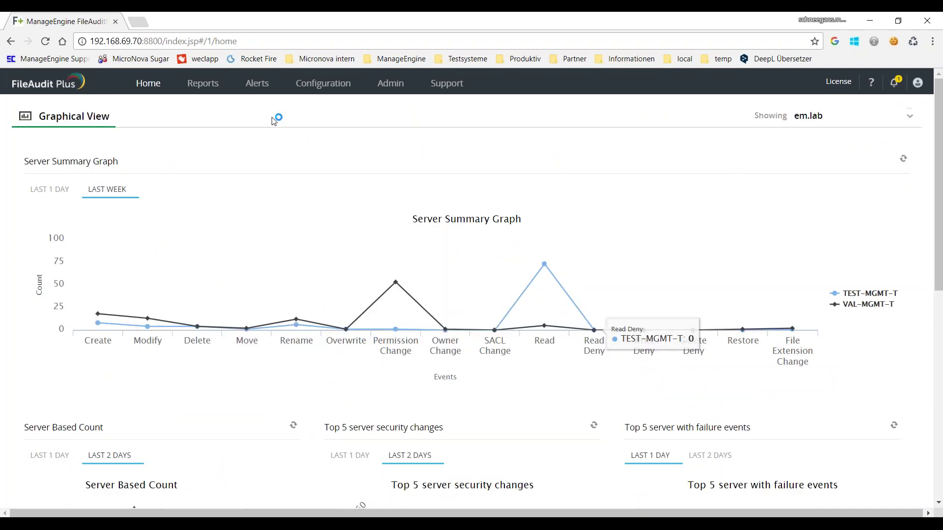
click(205, 91)
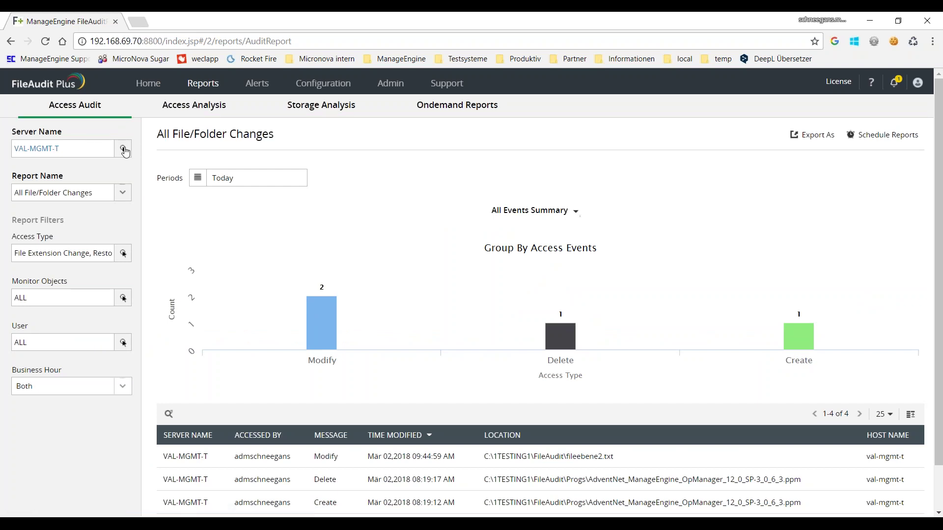
click(123, 150)
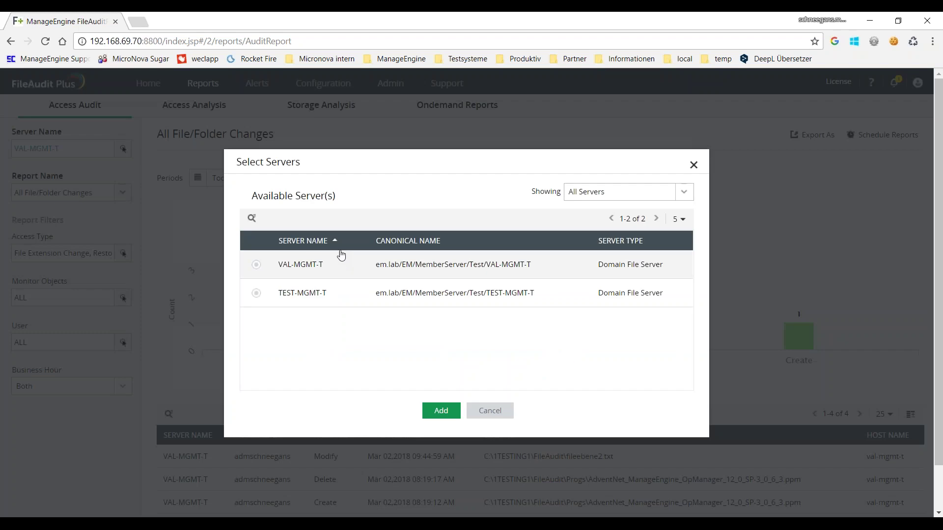
click(326, 274)
click(441, 416)
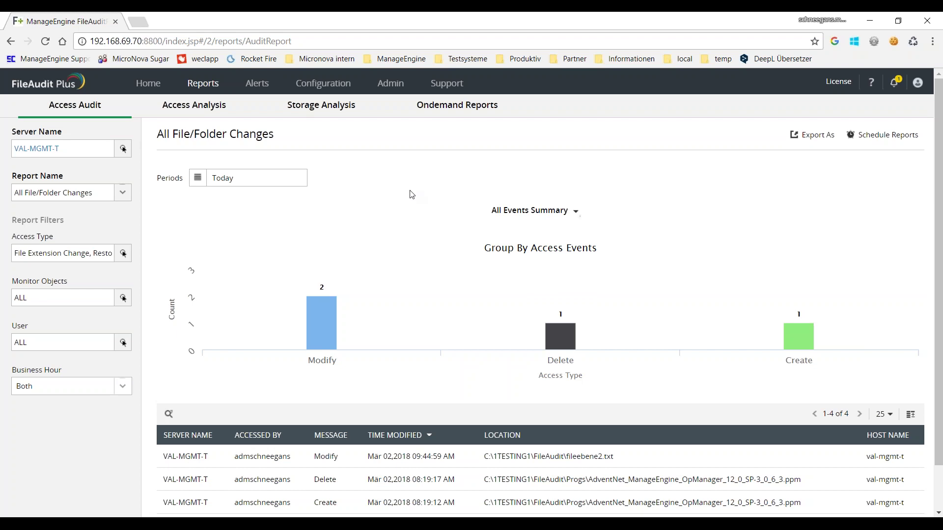
Step: Set the period of the All File/Folder Changes report to Last 7 Days
scroll(412, 197, down, 1)
click(257, 150)
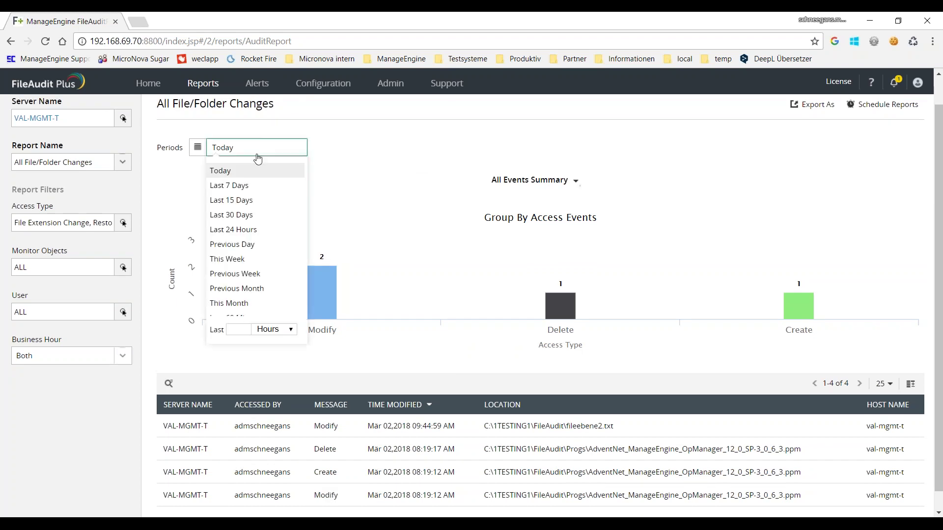
click(250, 185)
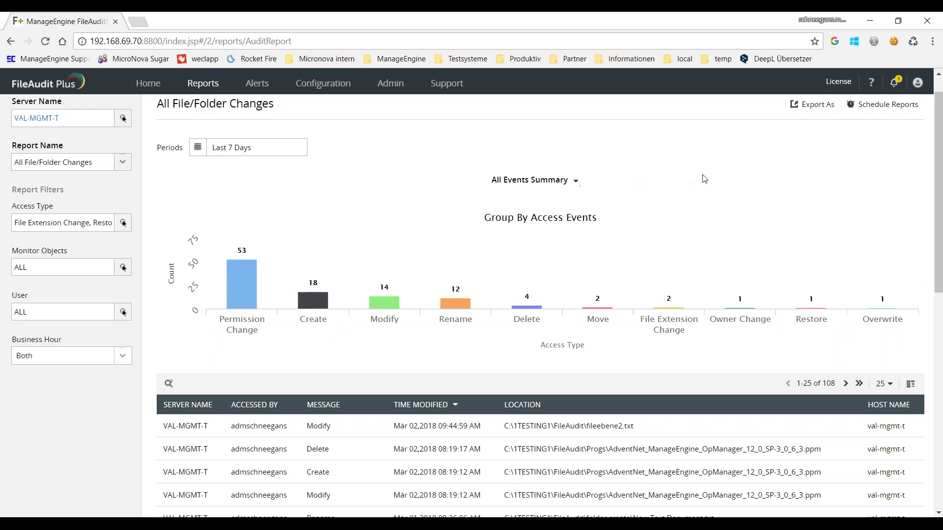
Step: Examine the events grouped by access type and the detailed list of users, actions, times and file locations
scroll(706, 179, down, 2)
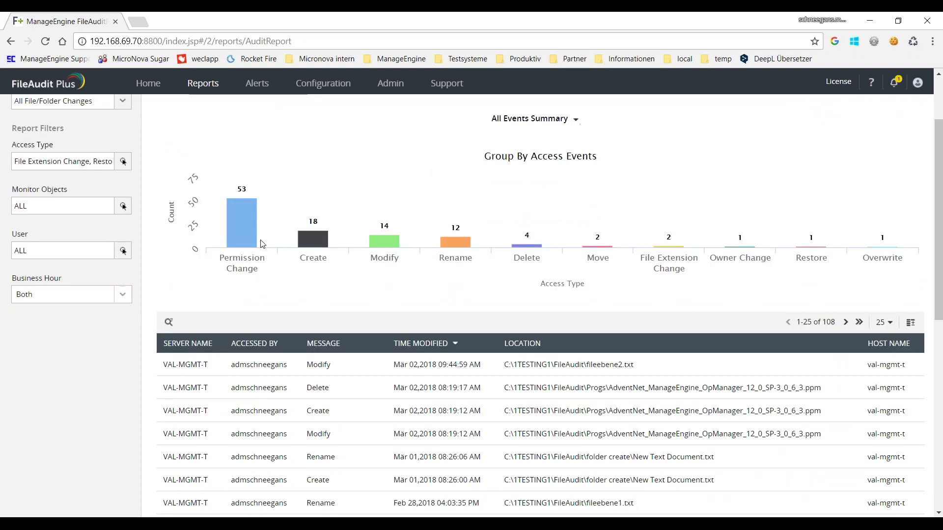
scroll(152, 157, up, 2)
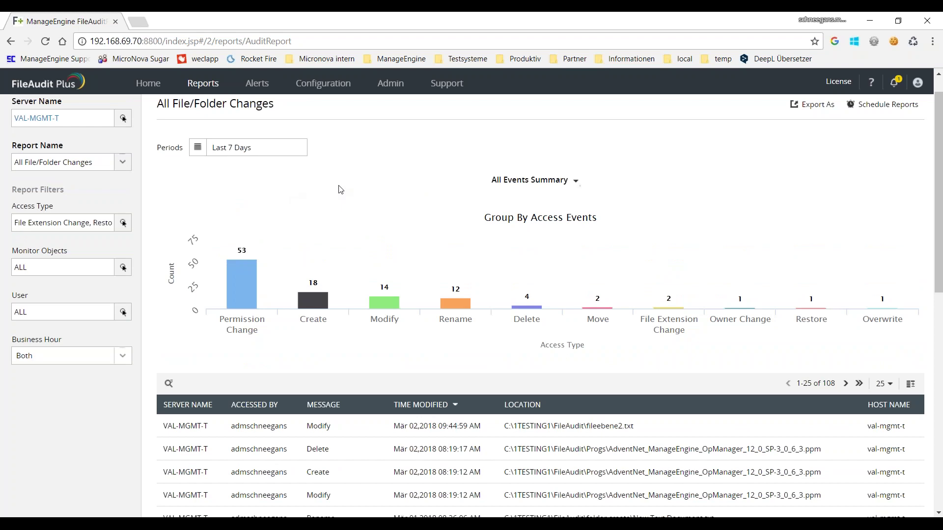
scroll(341, 190, down, 3)
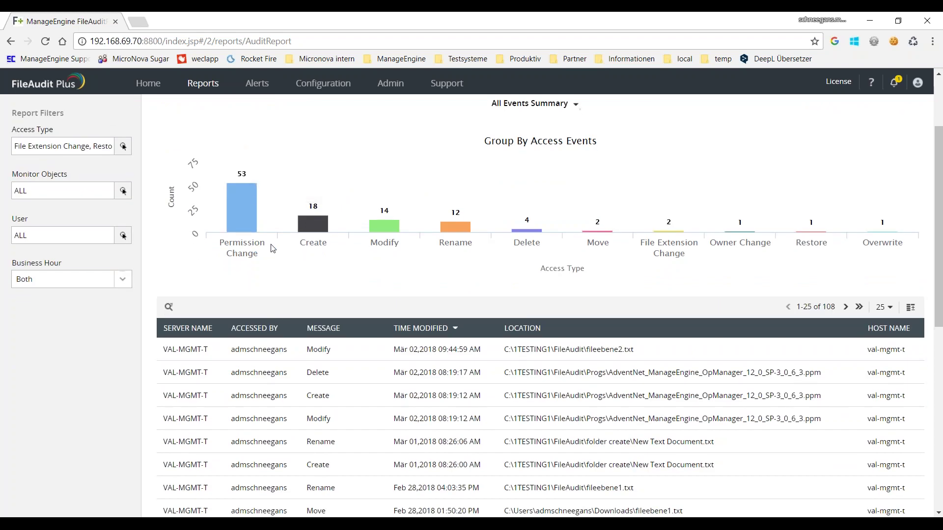
mouse_move(323, 224)
scroll(545, 269, down, 4)
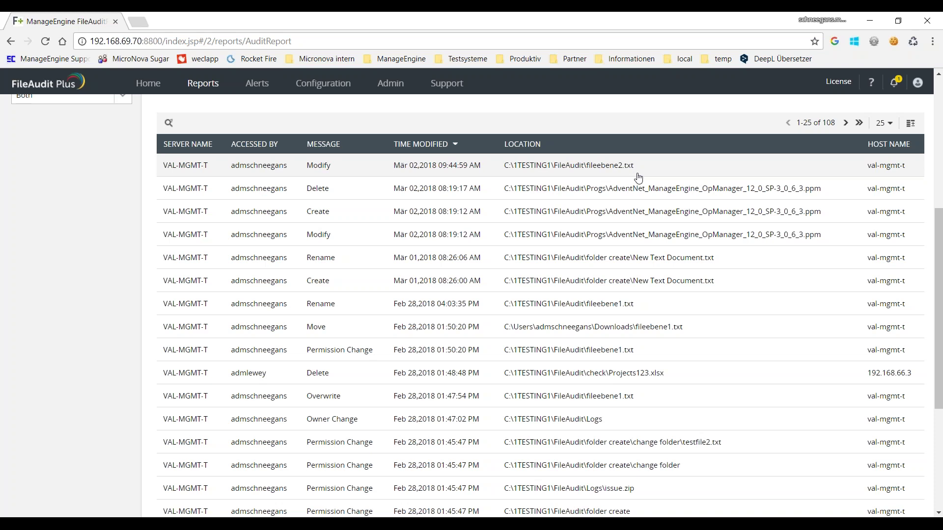
scroll(638, 177, up, 2)
scroll(635, 174, up, 5)
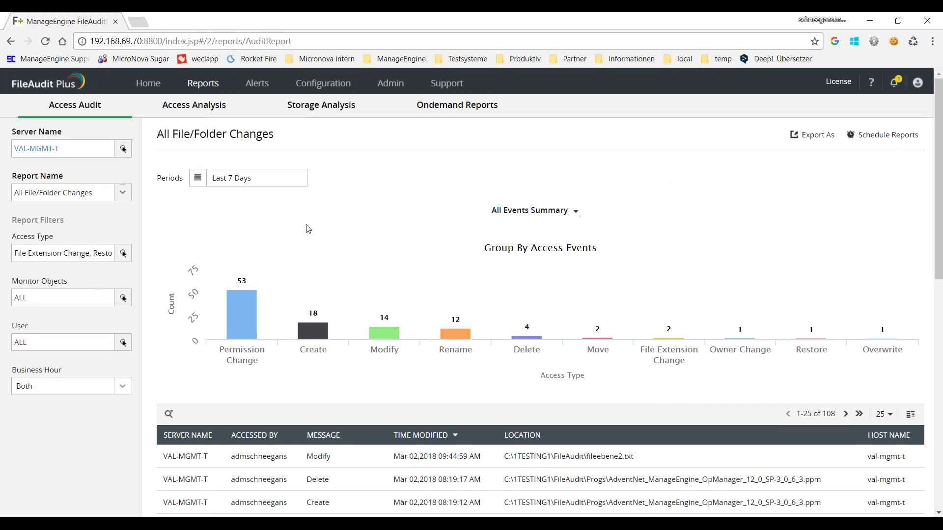
scroll(333, 249, down, 7)
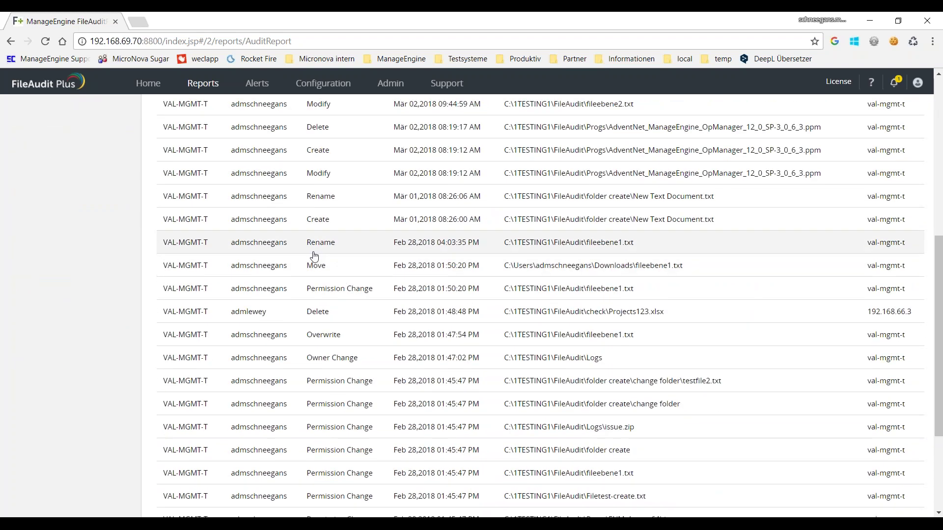
scroll(314, 255, up, 7)
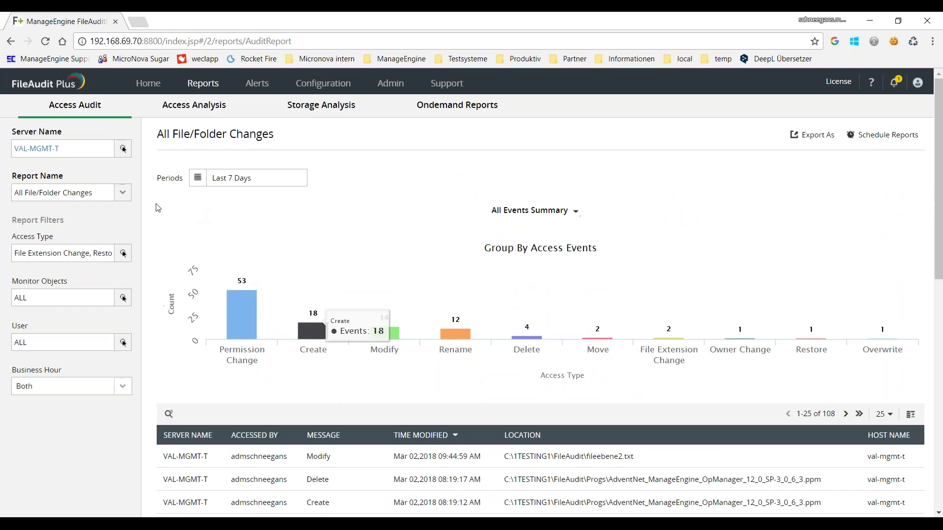
Step: Switch the report to Create Events and review its Top 5 Users chart and event list
click(122, 193)
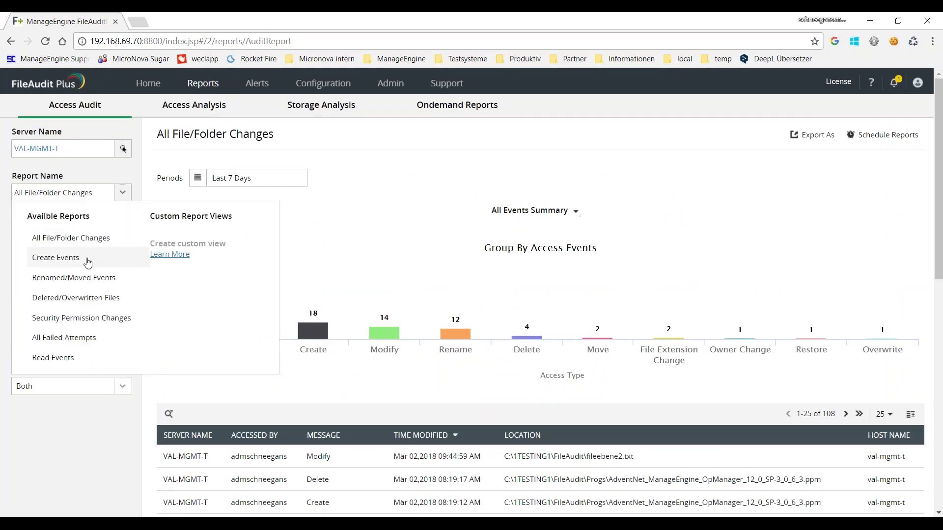
click(73, 265)
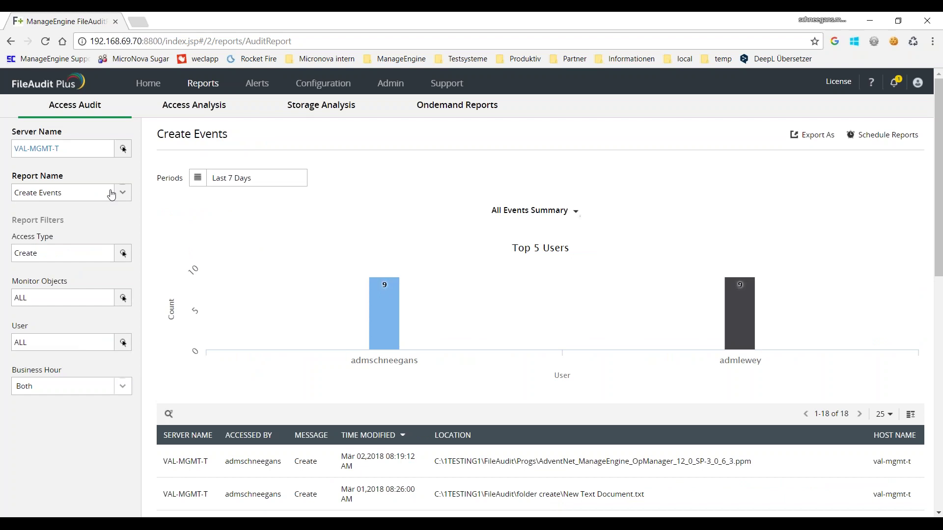
mouse_move(739, 309)
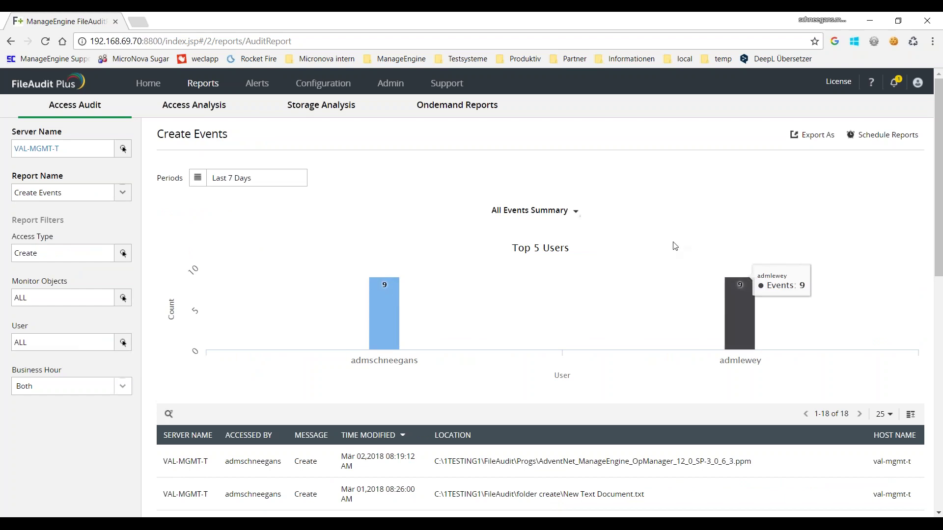
scroll(665, 236, down, 8)
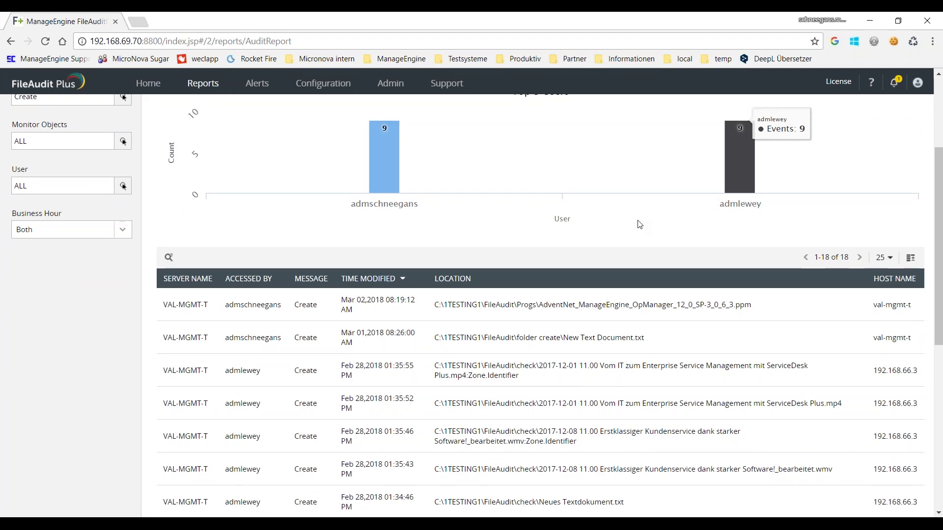
scroll(634, 249, up, 6)
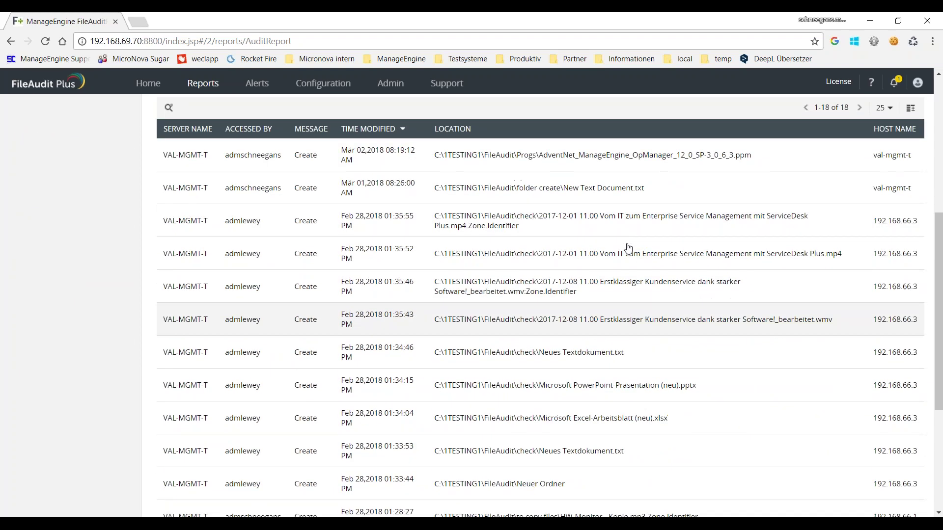
mouse_move(382, 231)
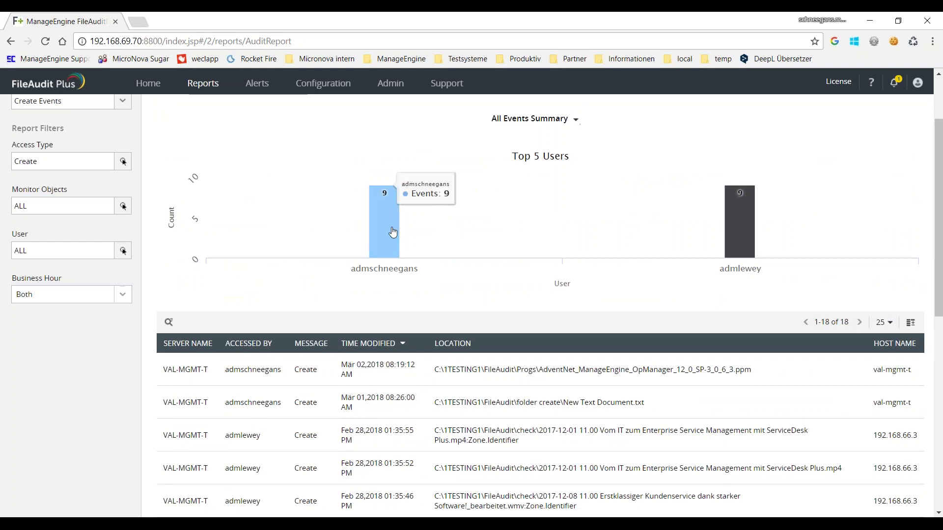
scroll(124, 265, up, 2)
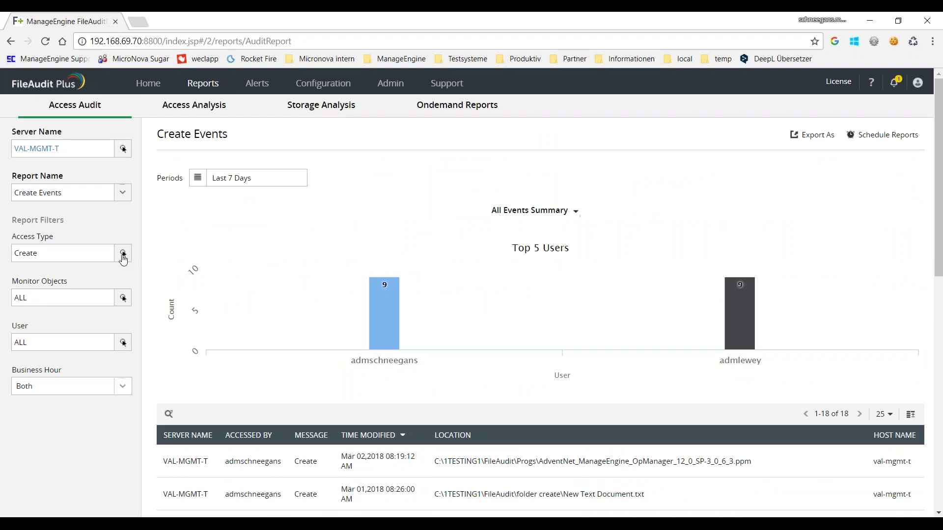
Step: Filter the Create Events report to the first user account shown in the Top 5 Users chart and review its events
click(124, 343)
scroll(294, 377, down, 1)
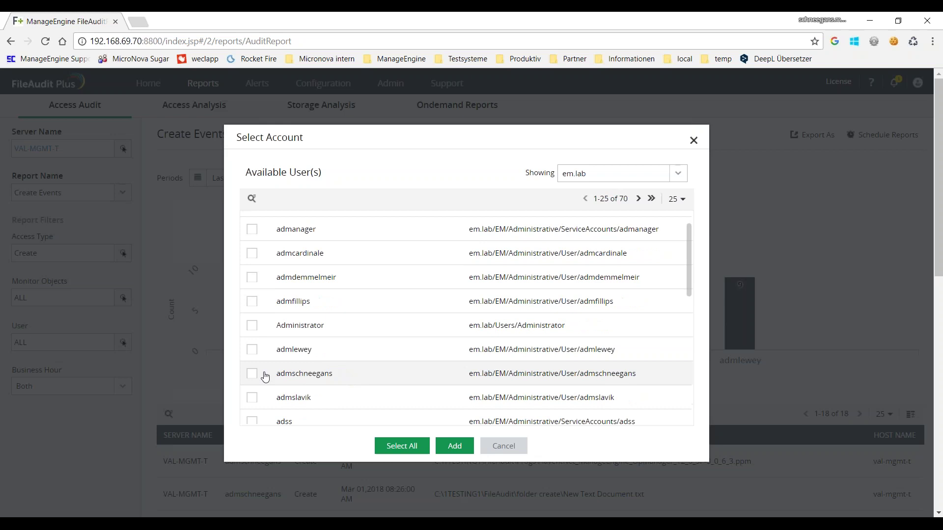
click(251, 374)
click(455, 446)
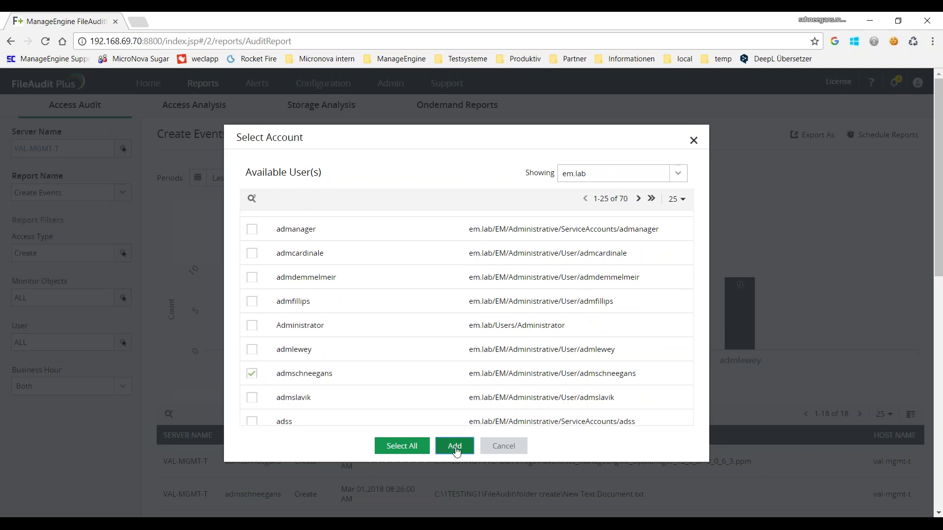
scroll(455, 396, down, 1)
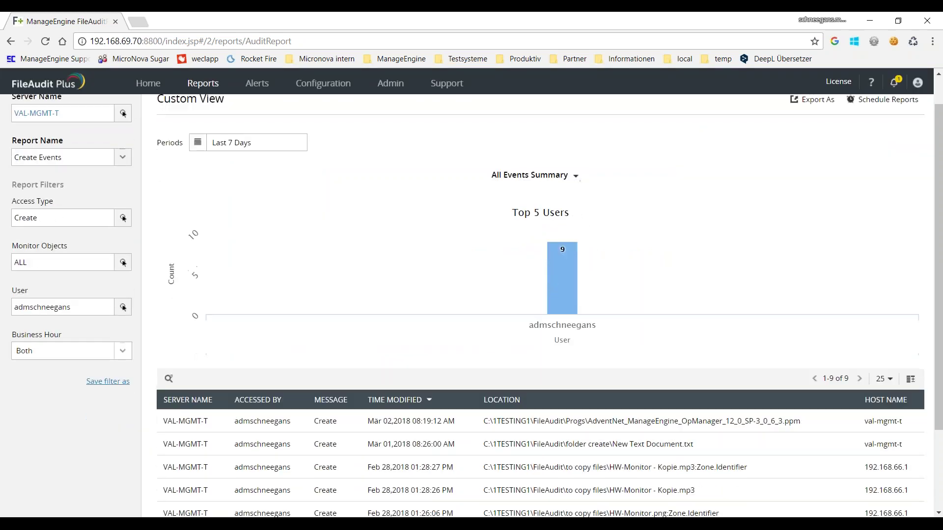
scroll(59, 194, down, 3)
scroll(59, 194, up, 4)
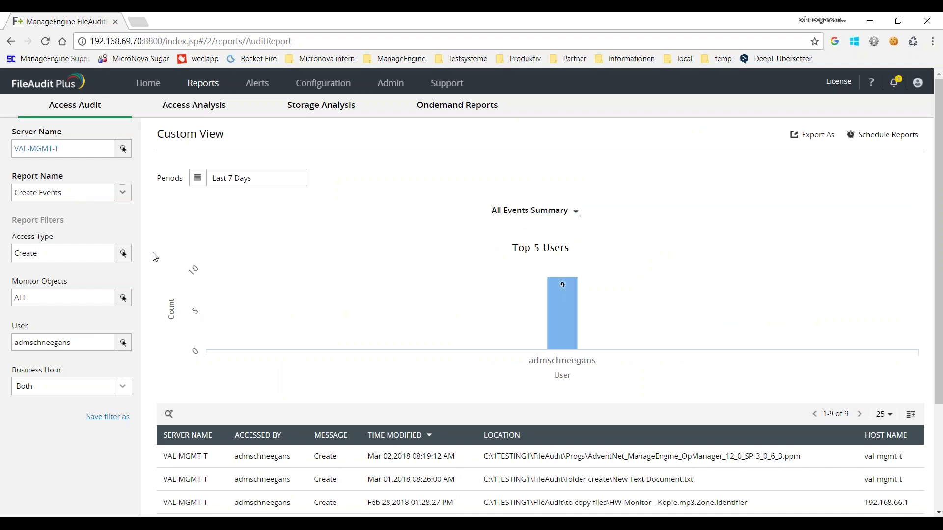
Step: Review the filtered create events, switch the report back to All File/Folder Changes and look over its chart and event list
scroll(150, 265, down, 2)
scroll(151, 265, down, 1)
scroll(143, 191, up, 1)
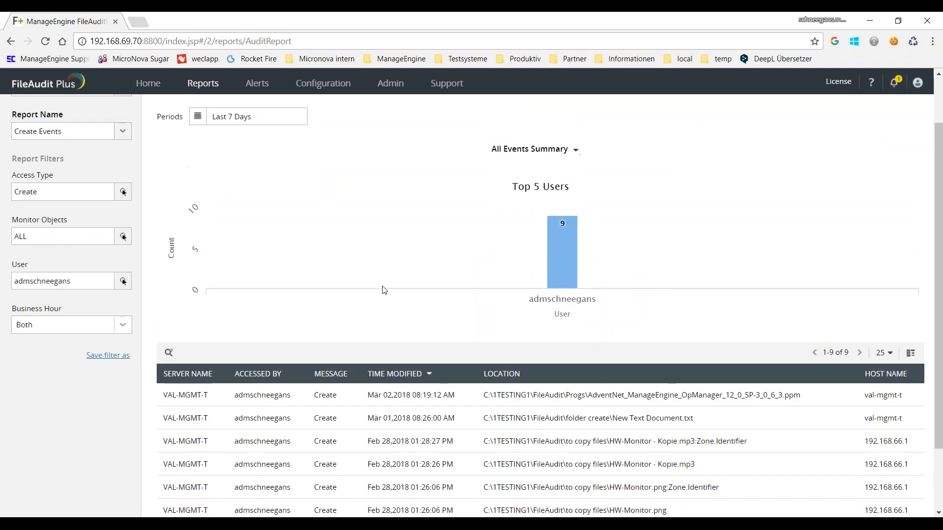
scroll(390, 291, down, 2)
scroll(369, 276, up, 4)
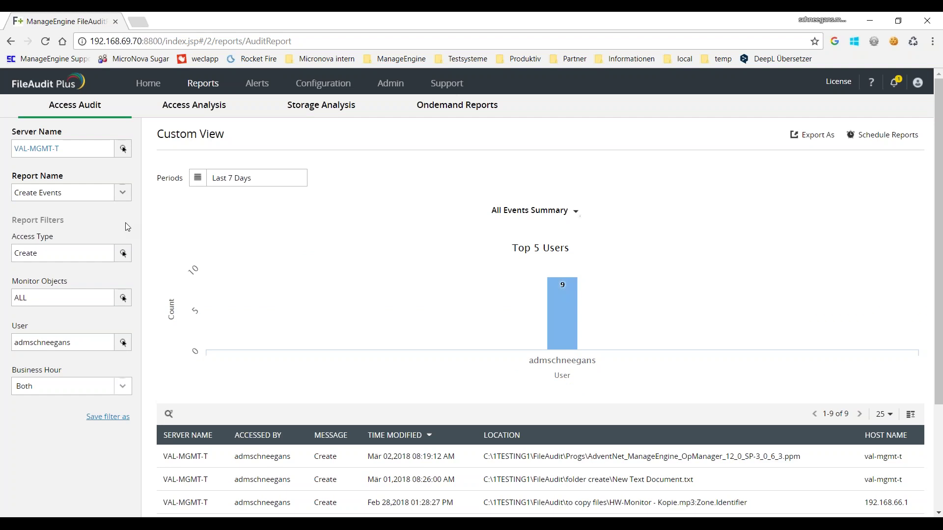
click(125, 196)
click(69, 237)
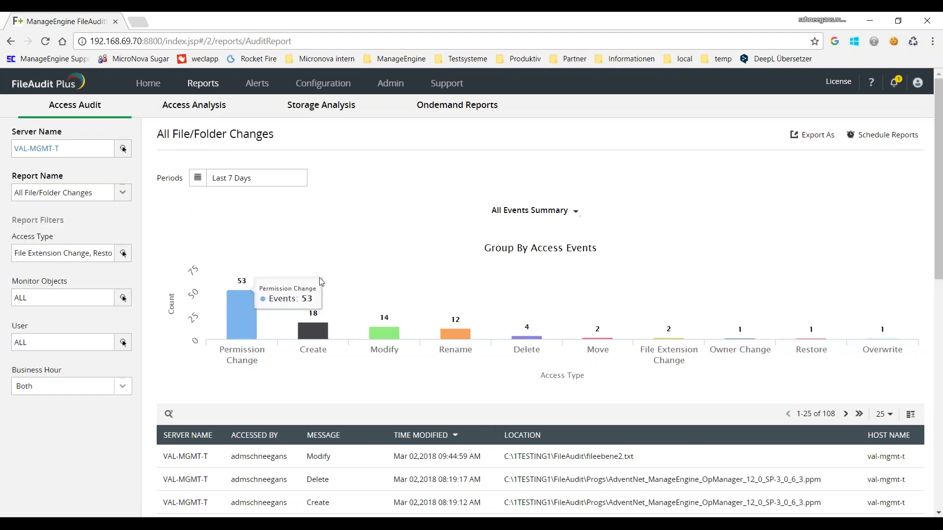
mouse_move(526, 337)
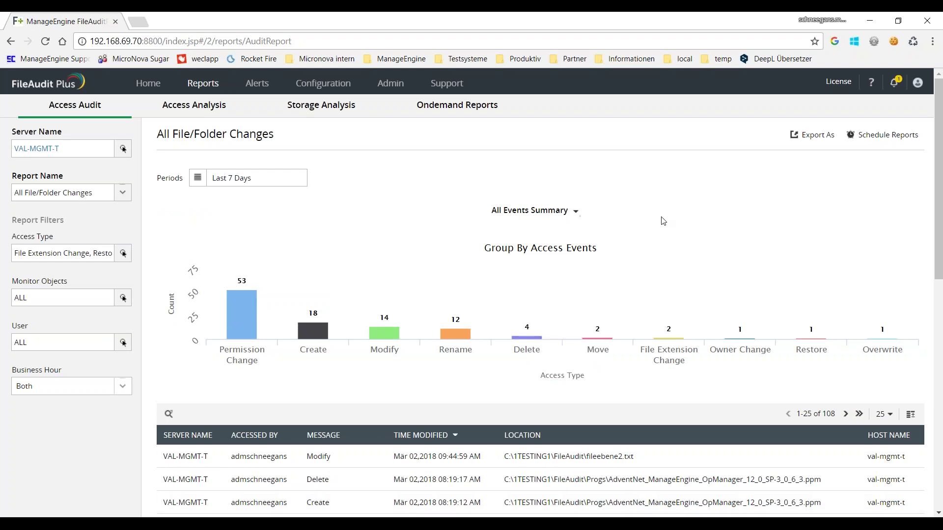
scroll(661, 217, down, 3)
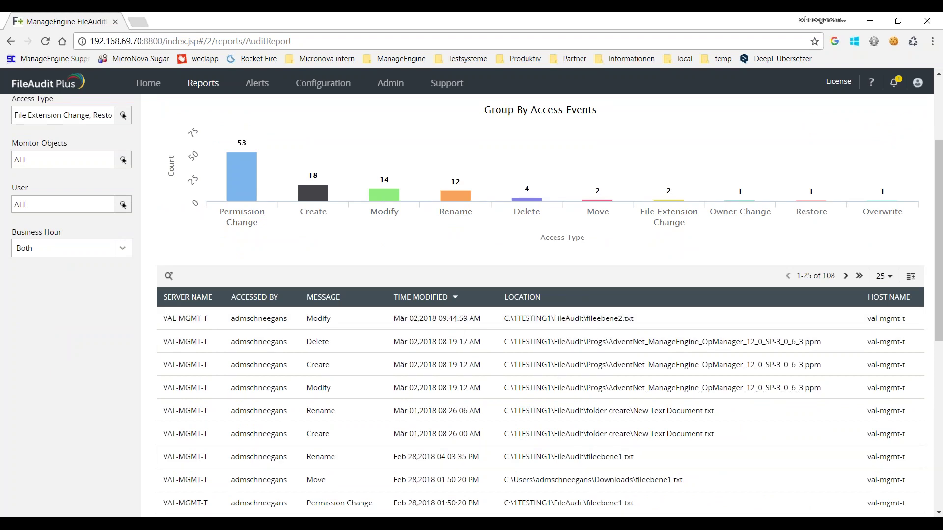
Step: Switch to the RDP-Manager session and open the folder C:\1TESTING1\FileAudit
mouse_move(603, 524)
click(603, 480)
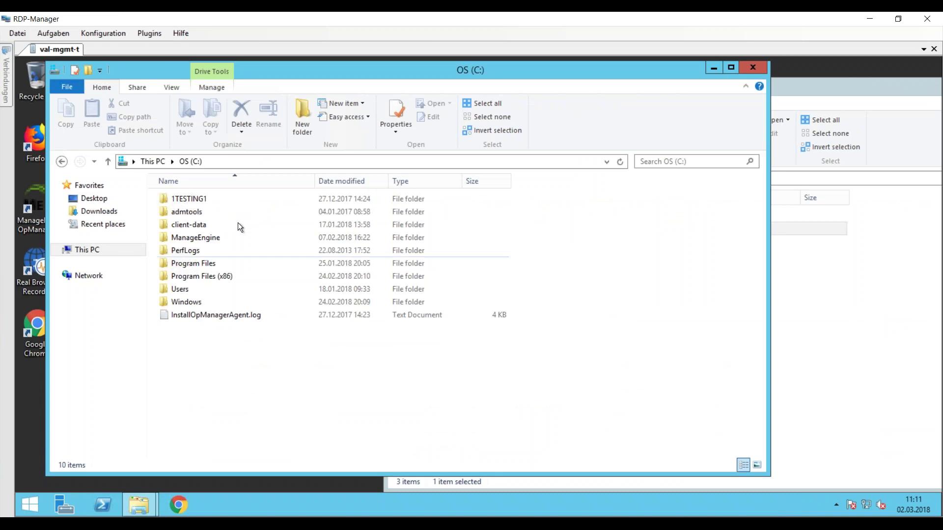
double_click(198, 202)
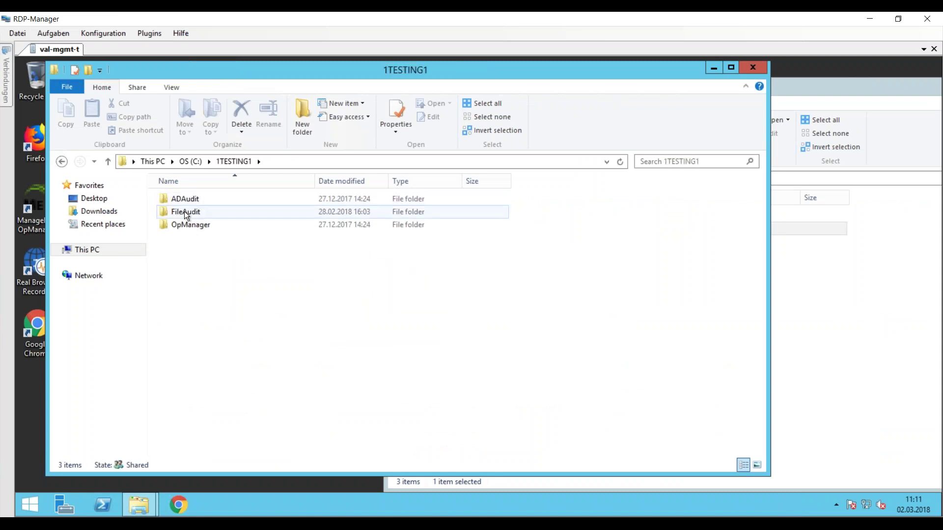
double_click(185, 211)
Step: Copy vmxnet3ndis6.inf and vmxnet3ndis6ver.dll from E:\Drivers\vmxnet3 into the FileAudit folder
click(886, 373)
double_click(531, 240)
double_click(539, 216)
click(554, 265)
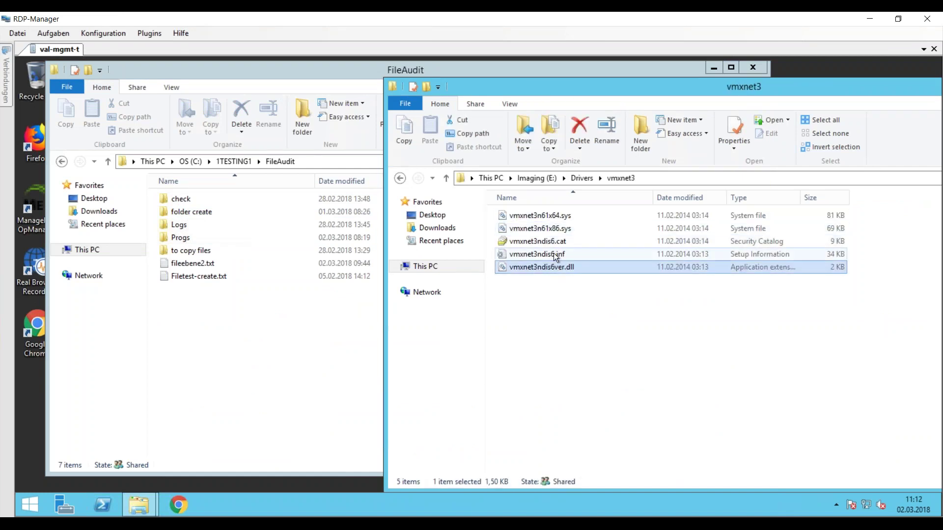
ctrl+click(553, 253)
key(ctrl+c)
click(336, 336)
key(ctrl+v)
click(266, 358)
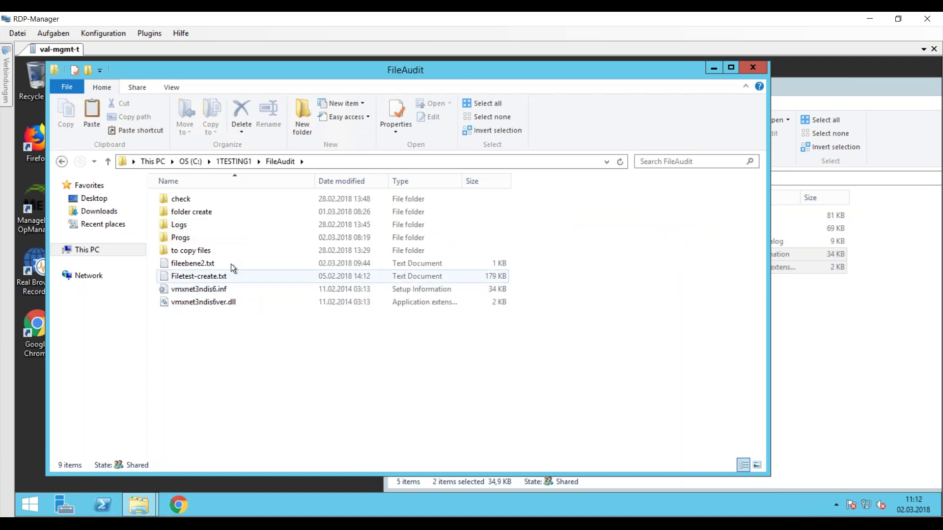
Step: Rename fileebene2.txt in the FileAudit folder to umbenennentxt and accept the file extension change
click(225, 262)
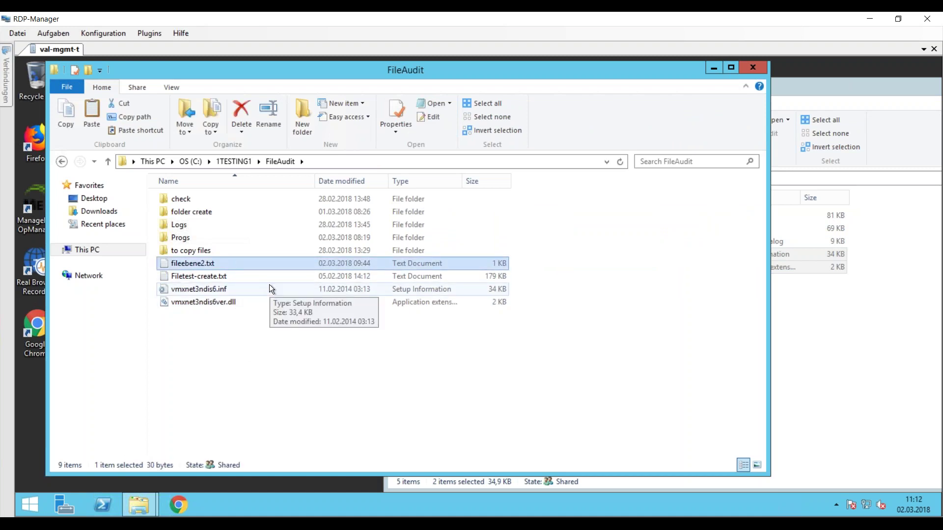
key(F2)
key(Right)
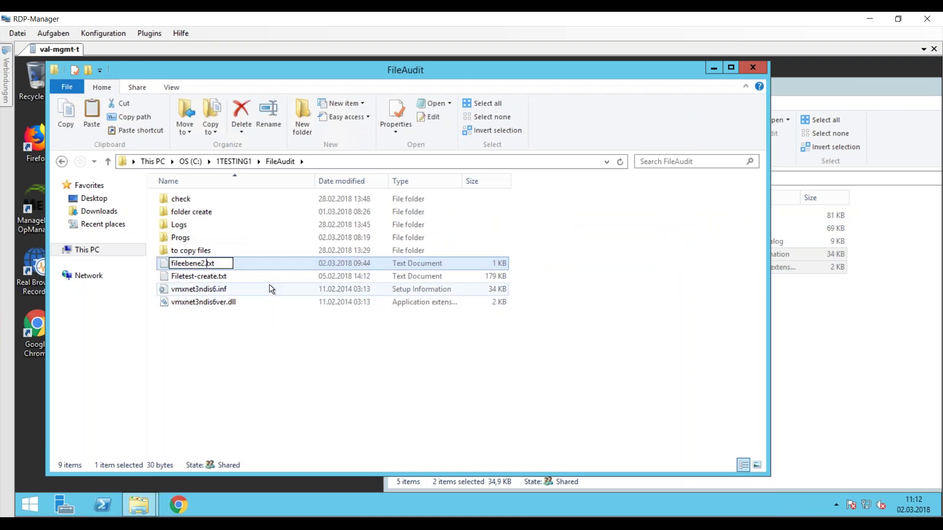
key(BackSpace)
key(BackSpace)
key(BackSpace)
key(BackSpace)
key(BackSpace)
key(BackSpace)
key(BackSpace)
key(BackSpace)
key(BackSpace)
key(BackSpace)
key(BackSpace)
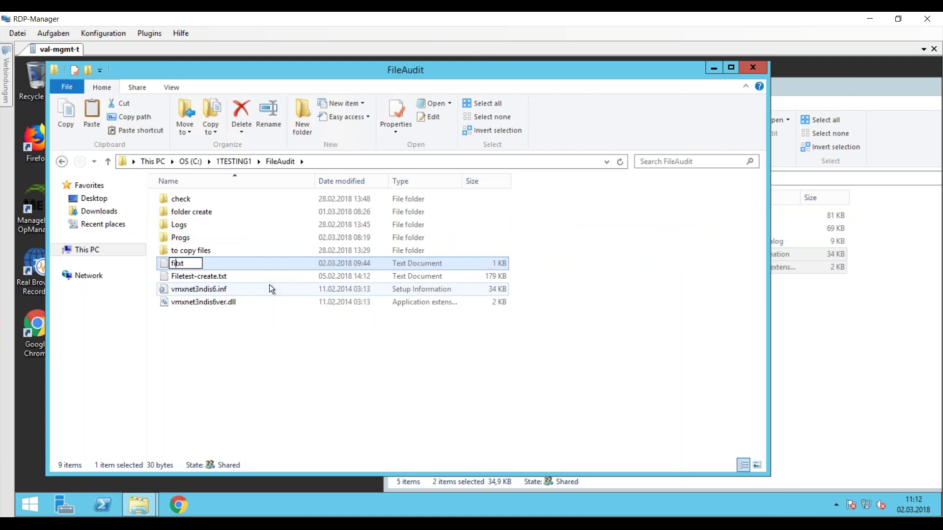
text(umbenennen)
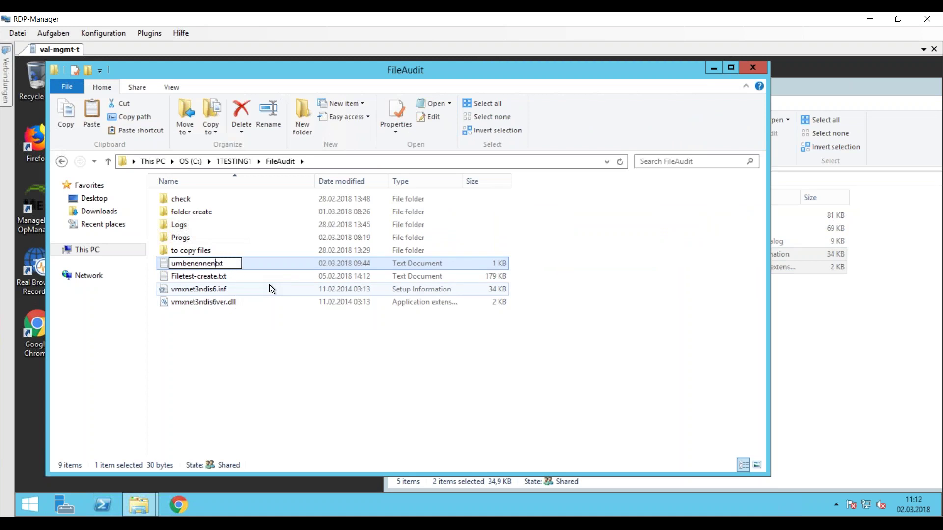
key(Return)
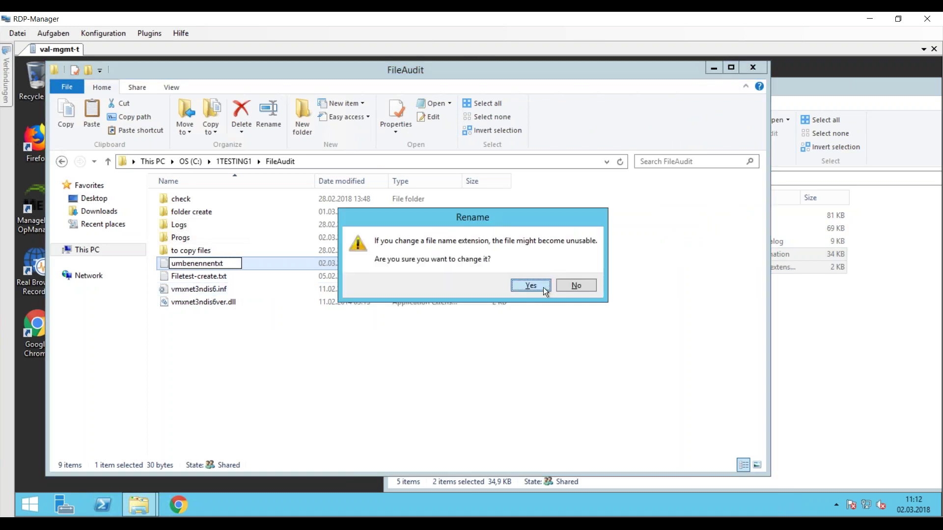
click(543, 287)
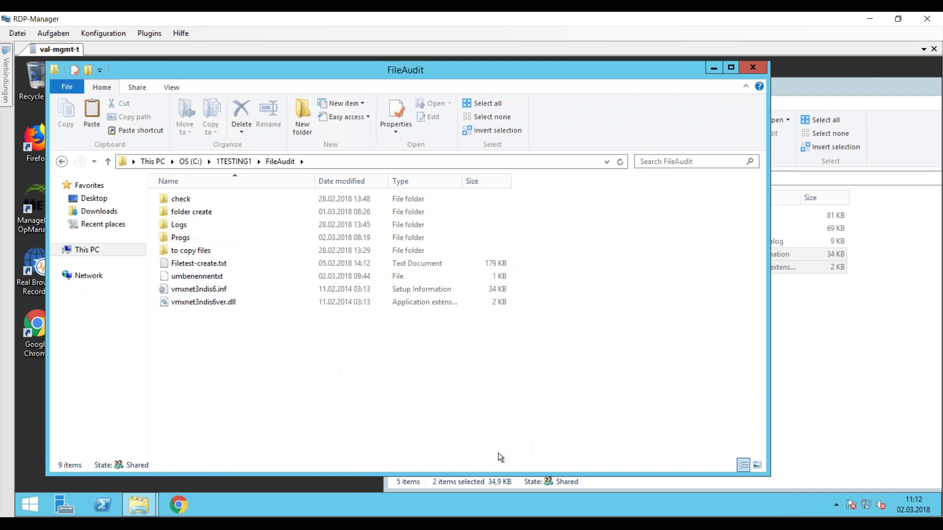
Step: Switch back to FileAudit Plus in Chrome and reload the All File/Folder Changes report for server VAL-MGMT-T
mouse_move(432, 524)
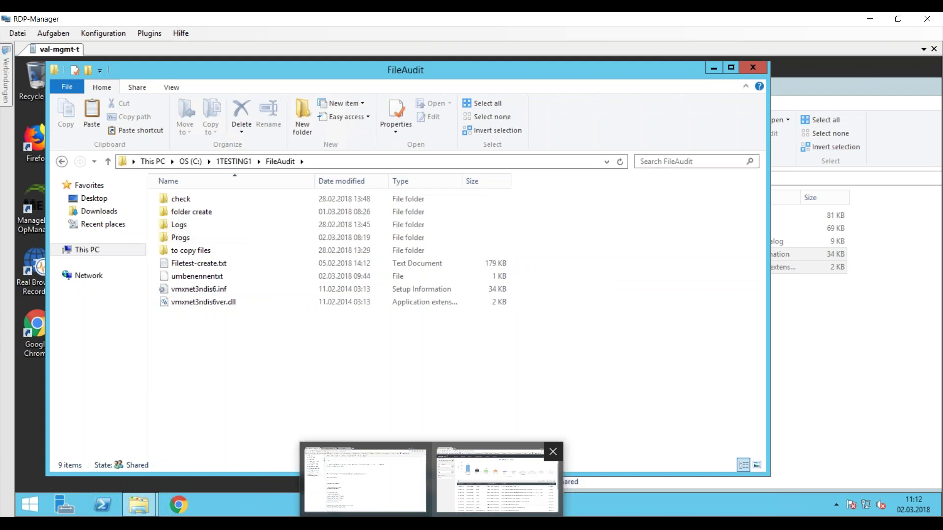
click(496, 479)
mouse_move(251, 190)
scroll(251, 190, up, 3)
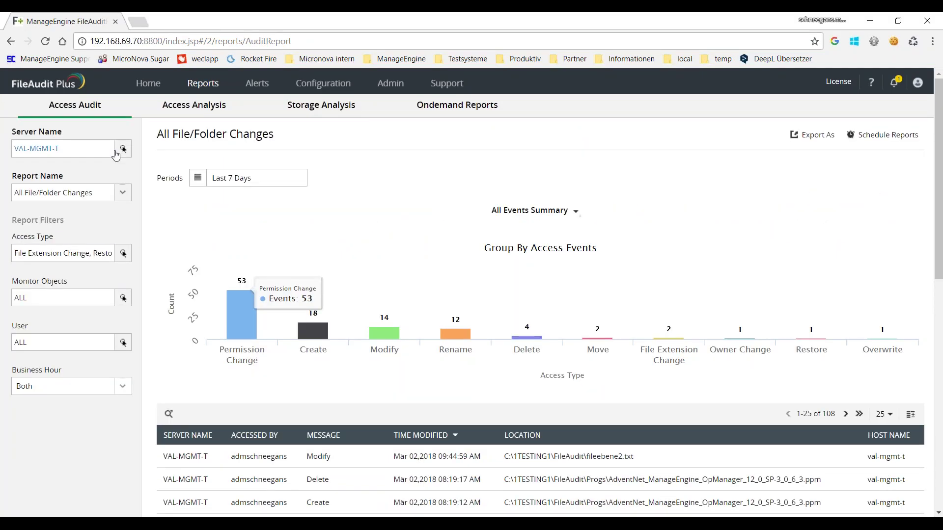
click(123, 149)
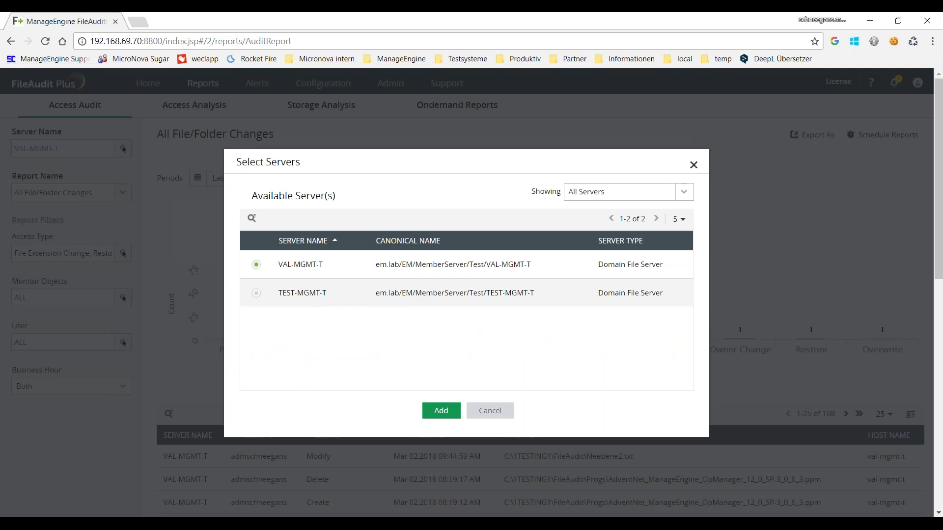
click(444, 411)
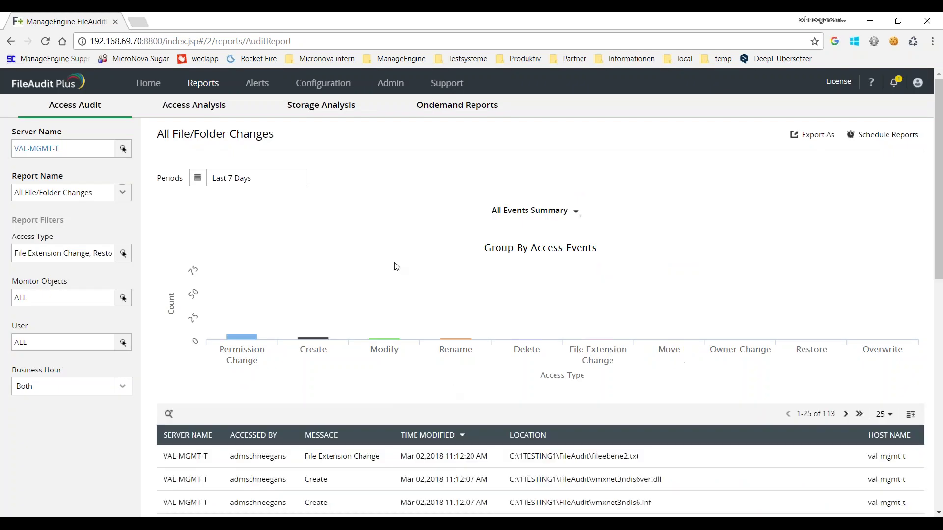
Step: Set the report period to Today and look through the events for the copied and renamed files
click(261, 179)
click(275, 201)
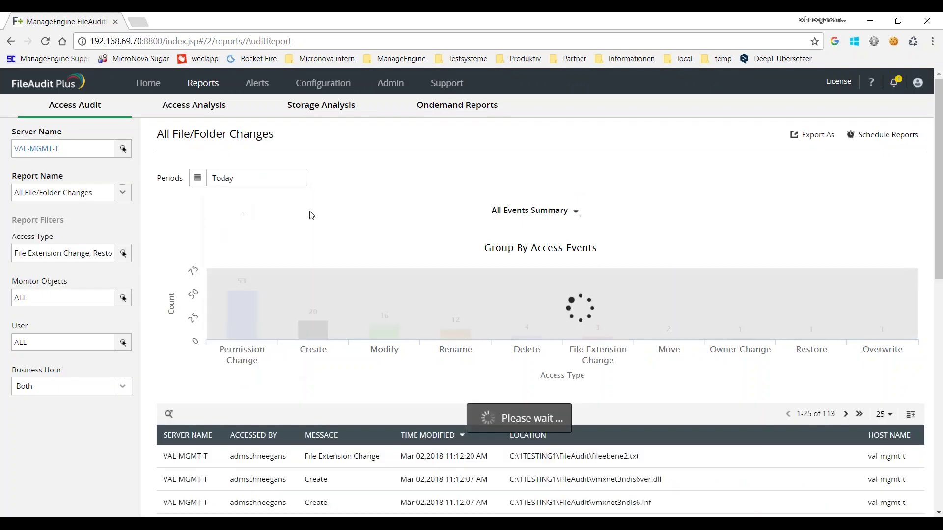
scroll(436, 205, down, 3)
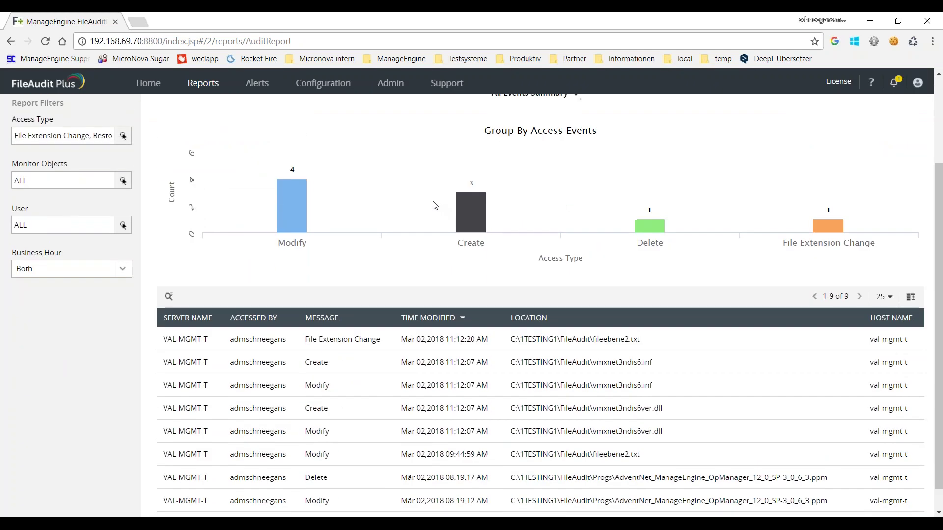
scroll(435, 205, down, 1)
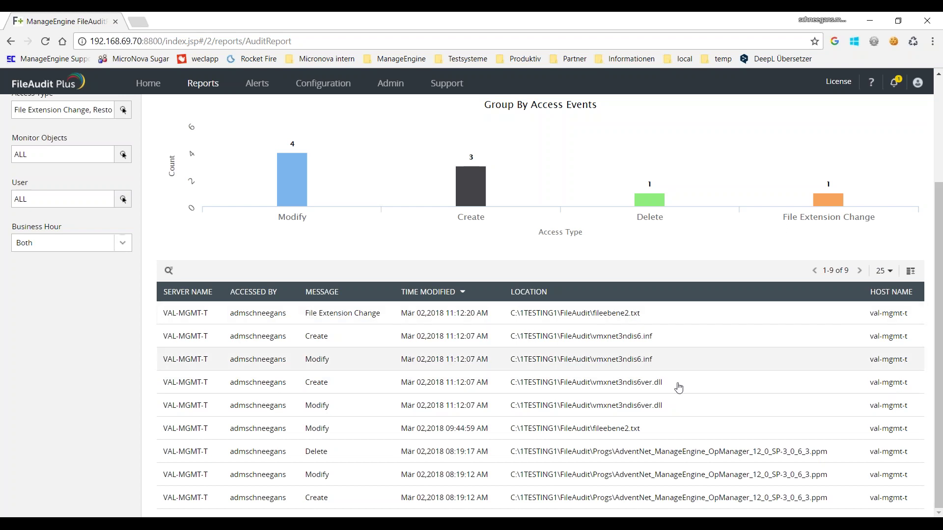
Step: Reload today's All File/Folder Changes report by reapplying the VAL-MGMT-T server selection
scroll(666, 346, up, 1)
scroll(324, 265, up, 2)
click(118, 150)
click(300, 271)
click(440, 411)
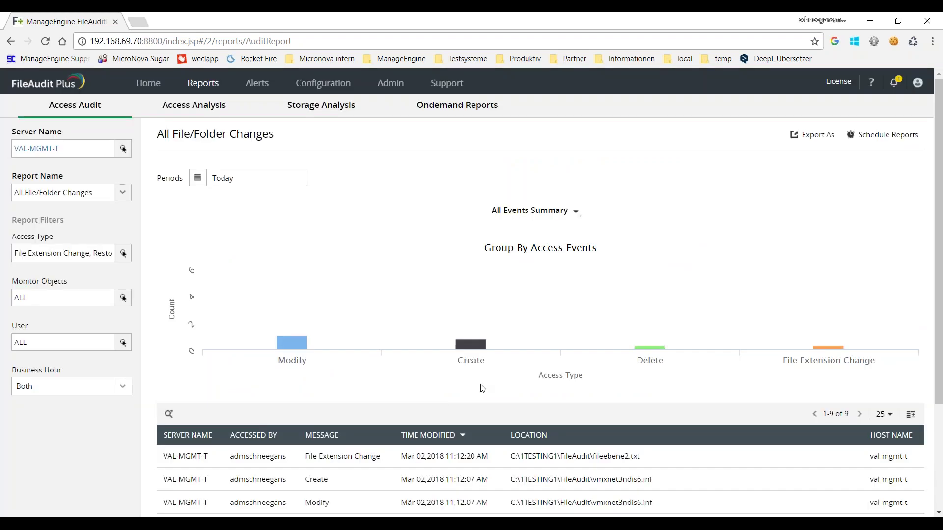
Step: Examine today's events by access type and the list of actions, times and file locations
scroll(501, 385, down, 3)
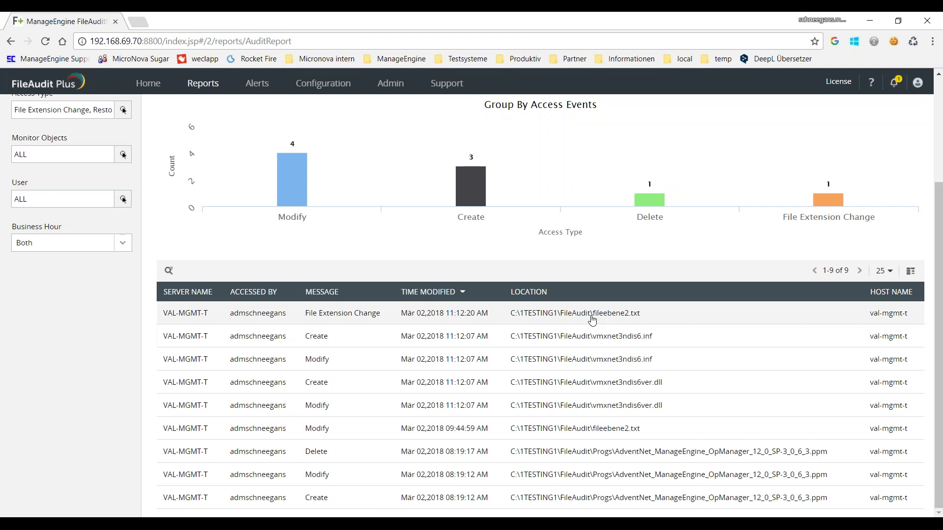
scroll(589, 319, up, 3)
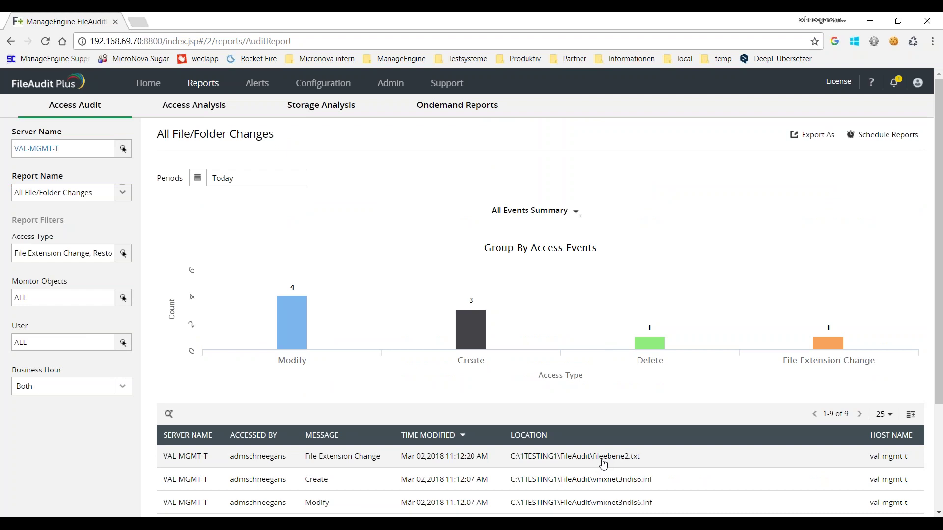
scroll(690, 228, down, 3)
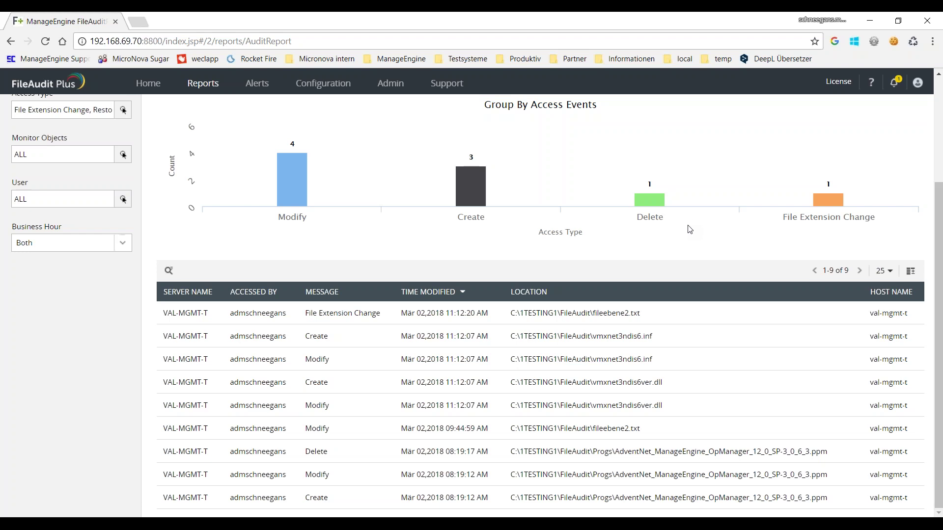
scroll(702, 218, up, 3)
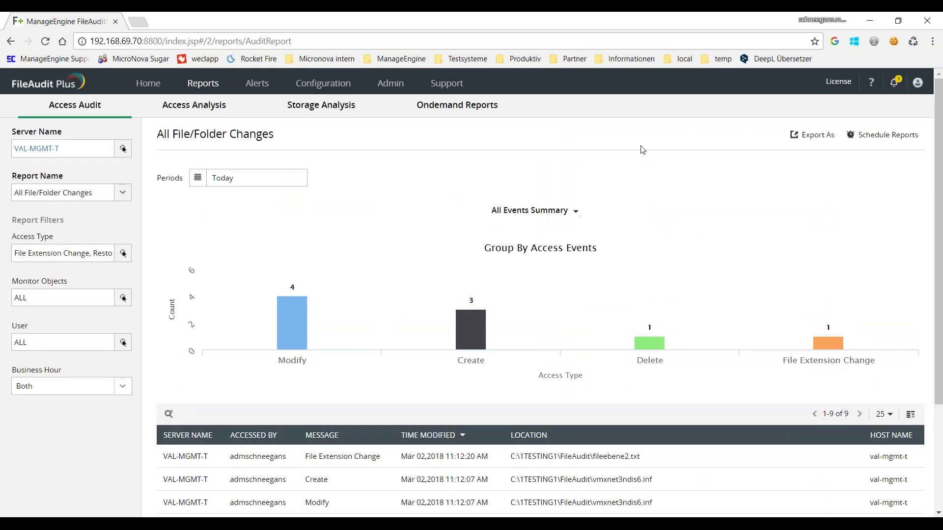
scroll(631, 230, down, 2)
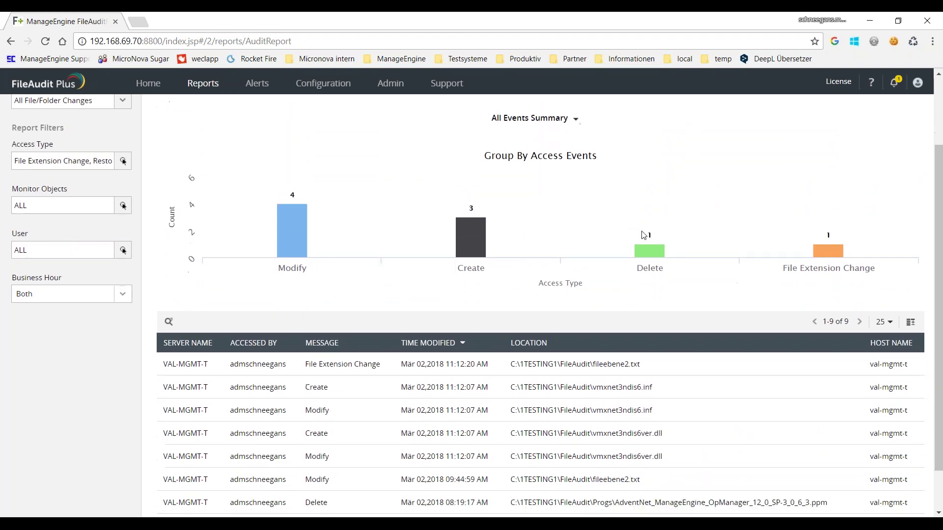
mouse_move(662, 265)
scroll(662, 266, up, 3)
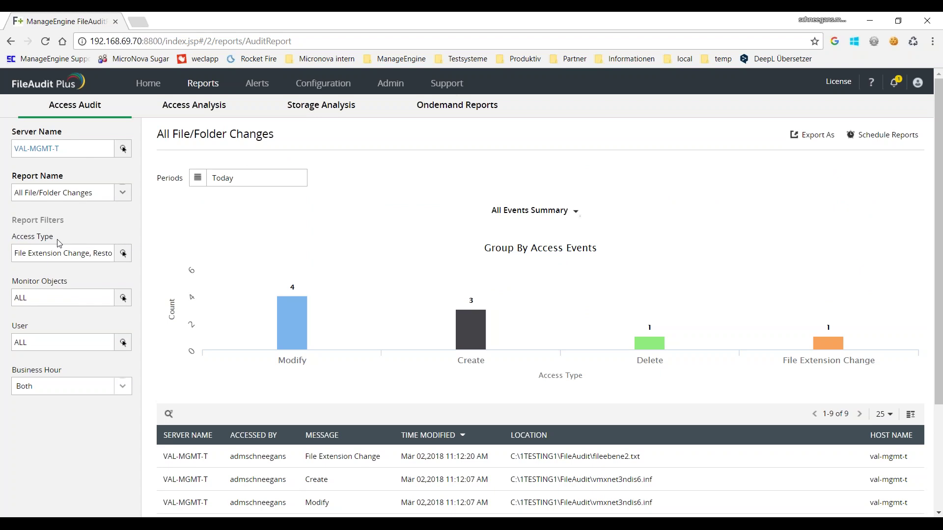
Step: Check the choices of the Business Hour filter and review today's report once more
click(123, 387)
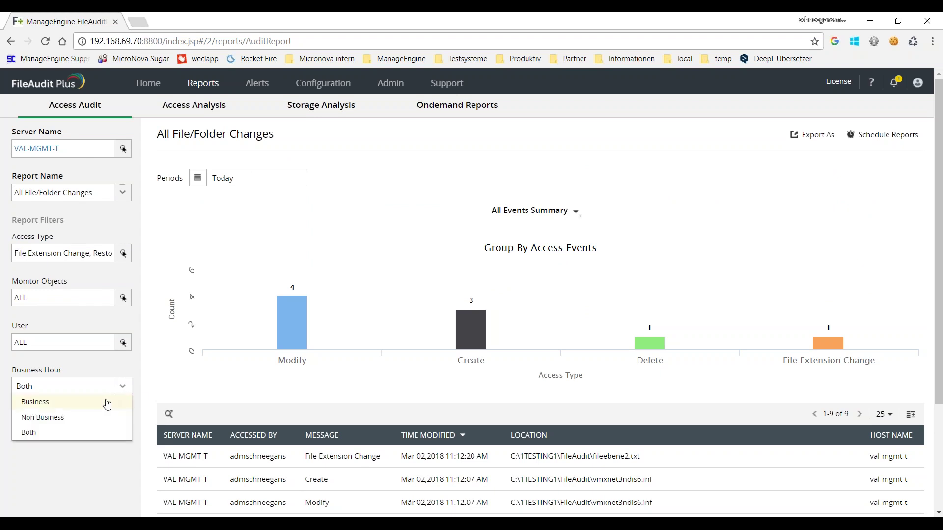
click(116, 367)
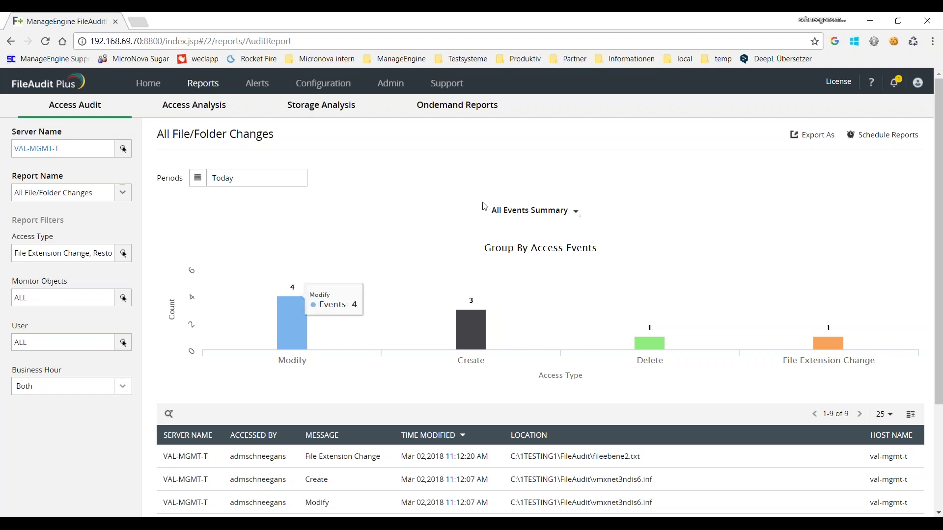
scroll(479, 211, down, 2)
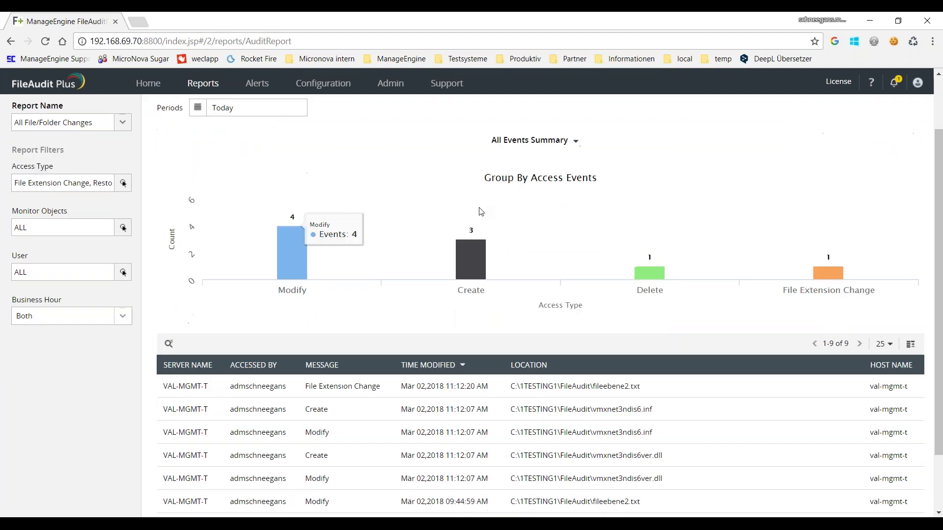
scroll(489, 301, down, 1)
scroll(489, 300, up, 3)
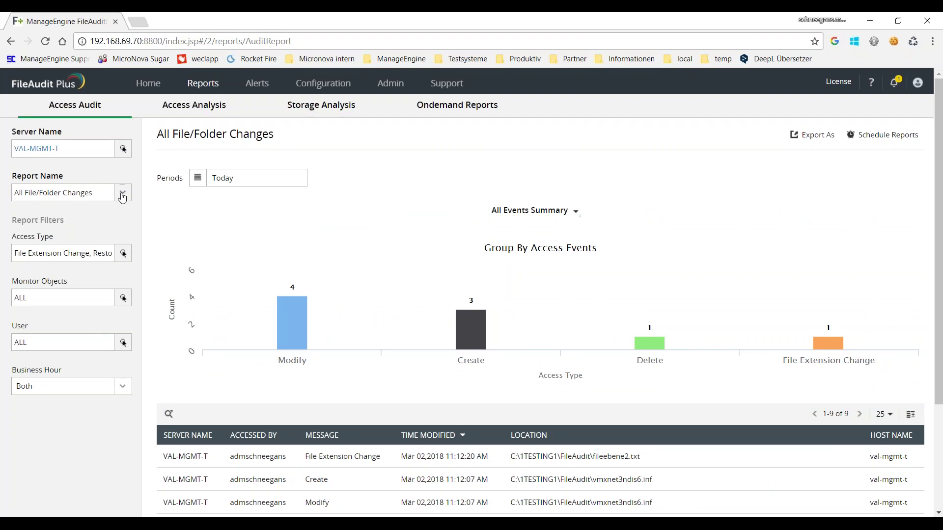
Step: Examine the action types offered by the Access Type filter and check the report's export options
click(124, 252)
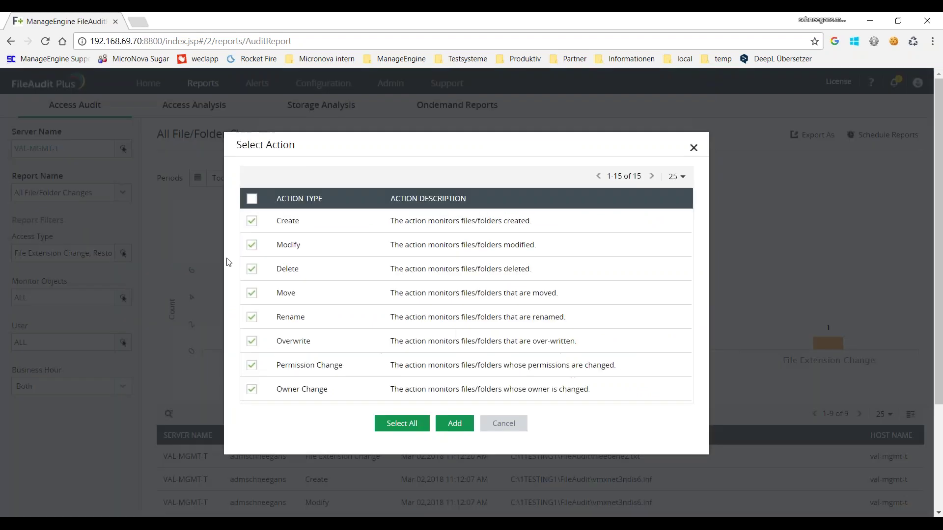
scroll(427, 250, down, 3)
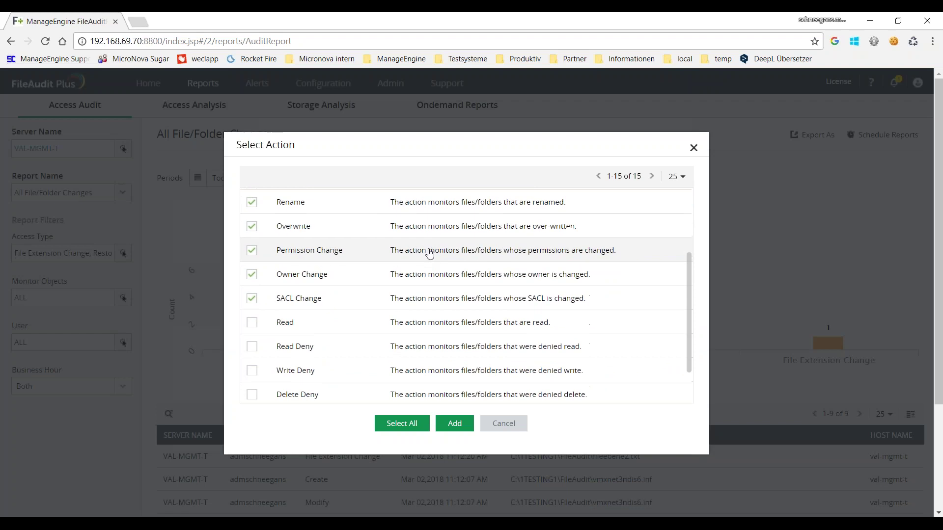
scroll(430, 255, down, 2)
scroll(432, 260, up, 5)
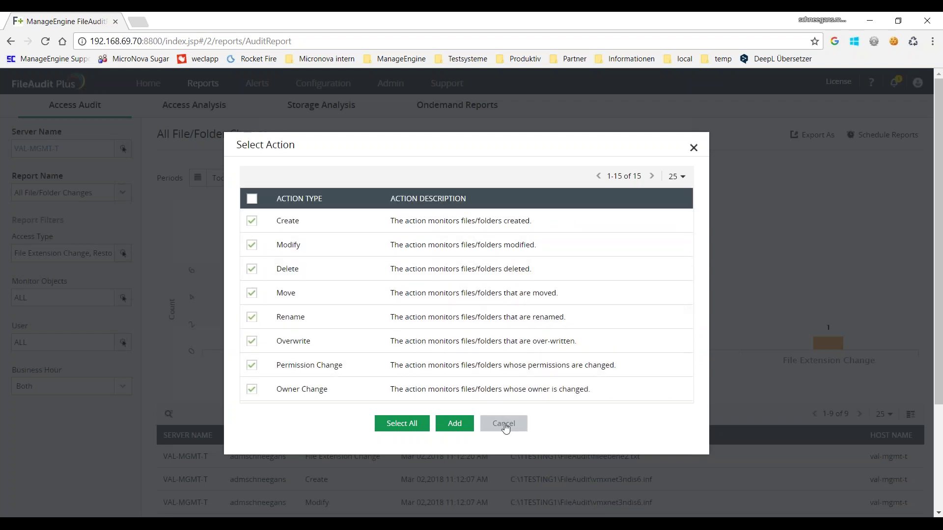
click(503, 424)
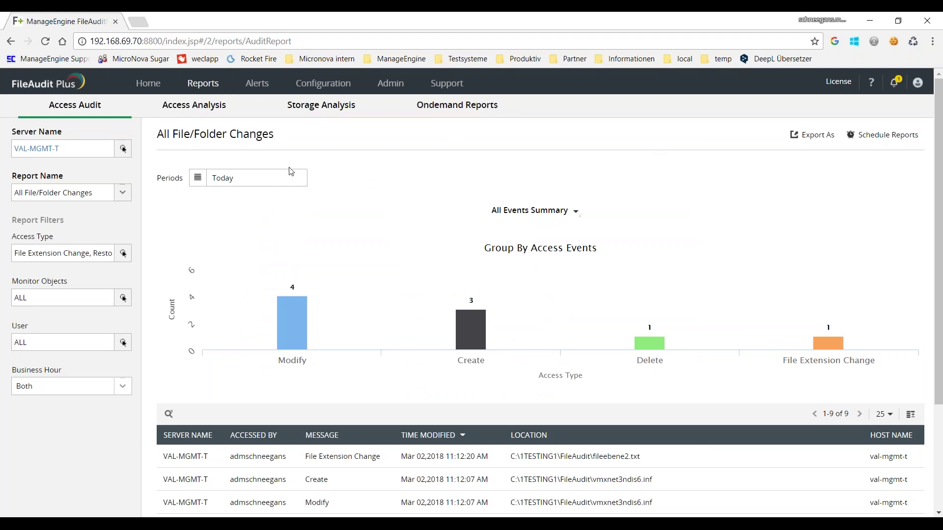
click(813, 141)
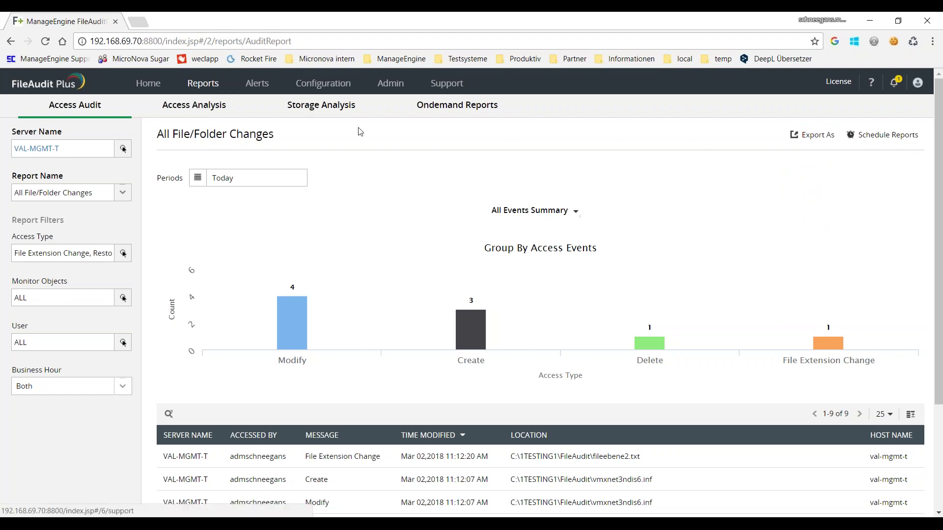
Step: Review today's Access Analysis reports on most accessed files, most modified files and most accesses by process
click(197, 112)
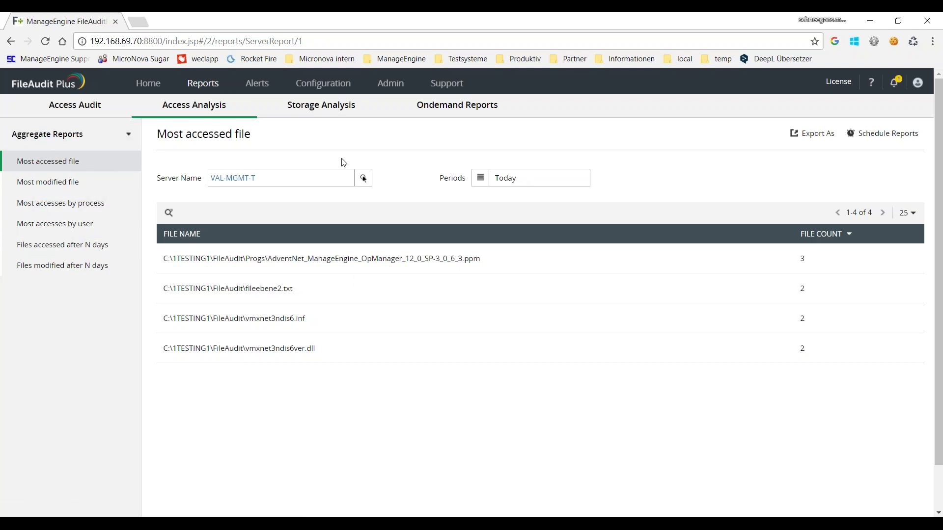
click(70, 191)
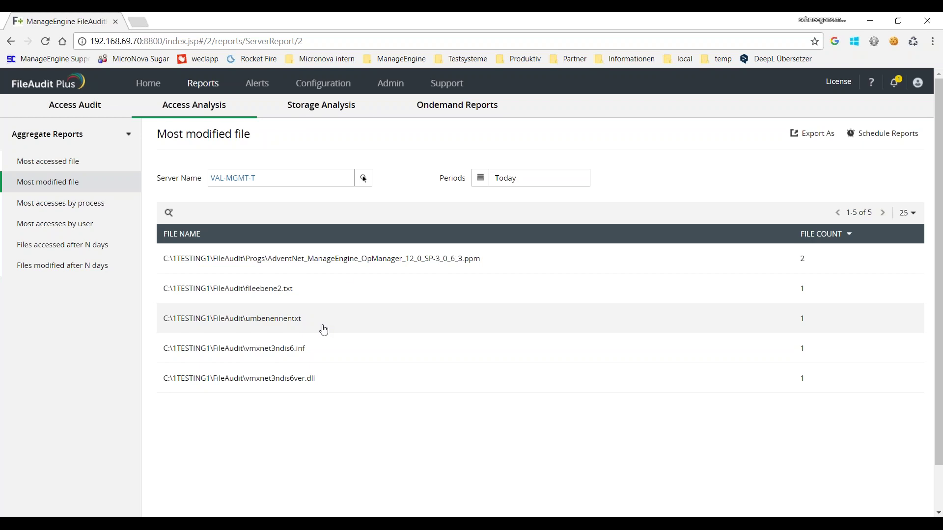
click(89, 208)
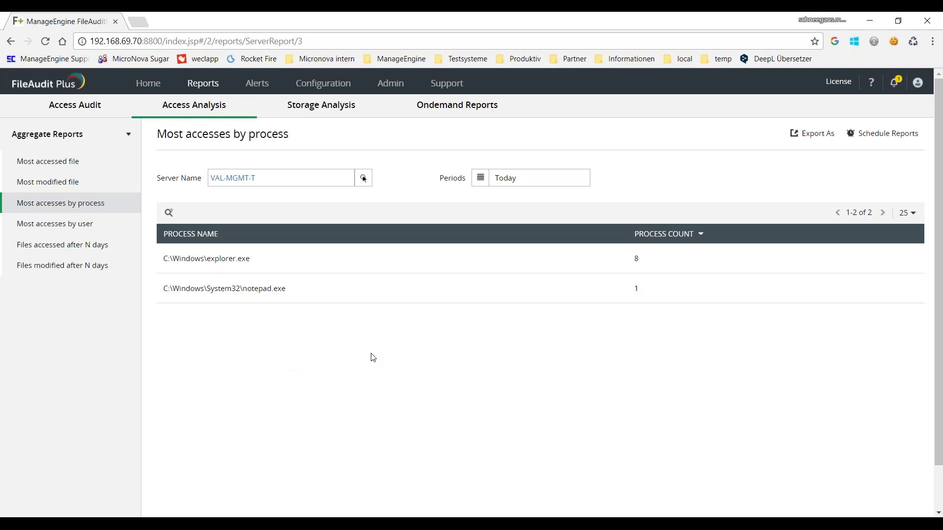
Step: Show the Most accesses by user report for the Last 7 Days
click(74, 232)
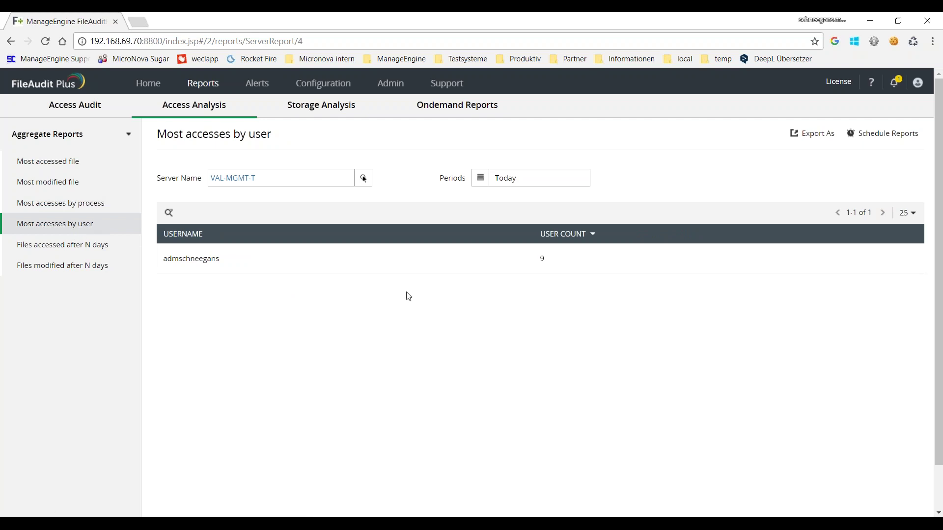
click(531, 182)
click(524, 215)
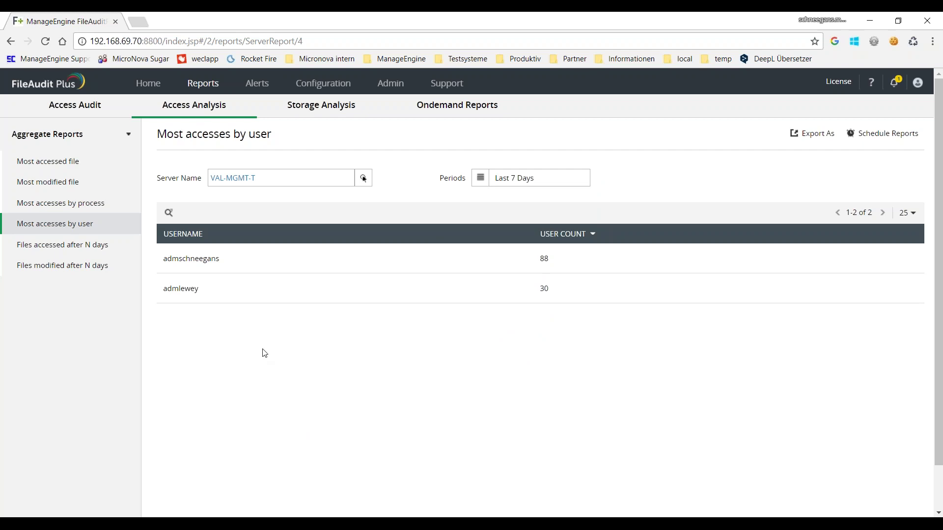
Step: Run the Files accessed after N days report with 3 days, and view Files modified after N days with the same setting
click(73, 253)
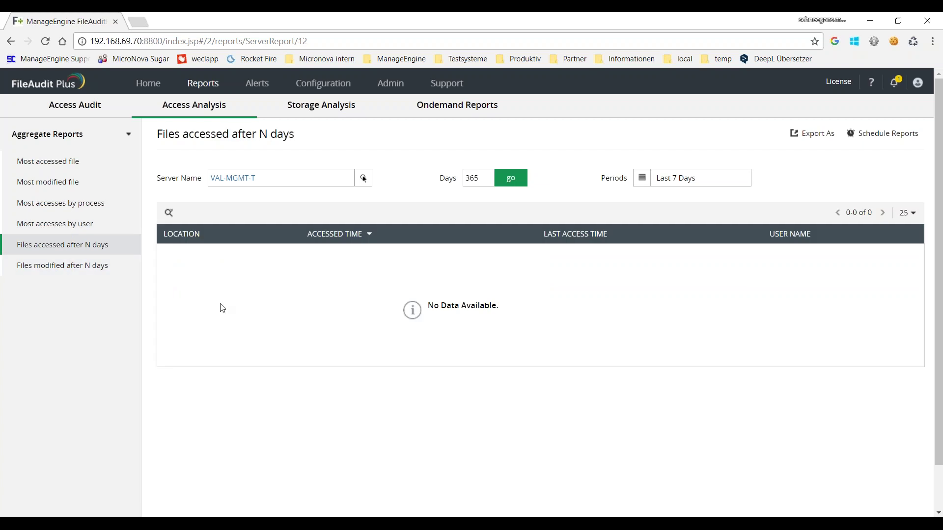
double_click(480, 180)
text(3)
click(516, 182)
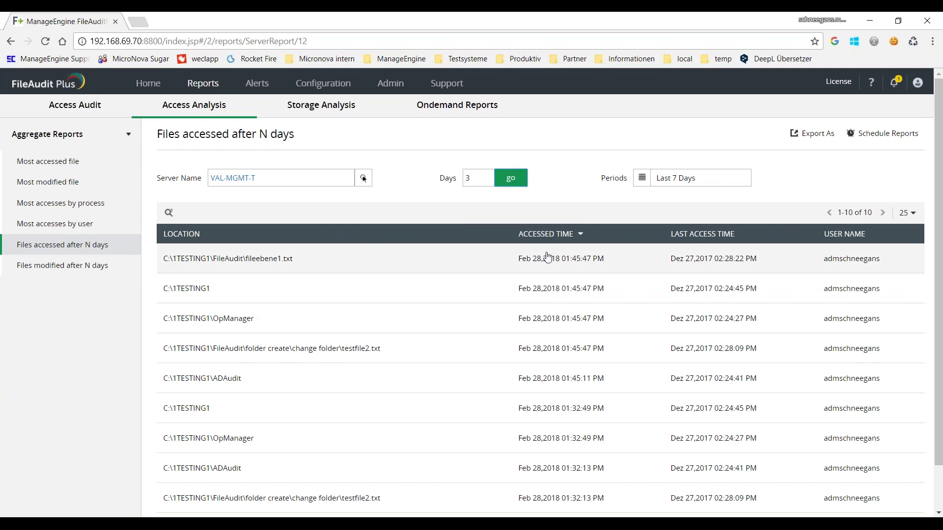
scroll(429, 288, down, 1)
scroll(430, 289, down, 2)
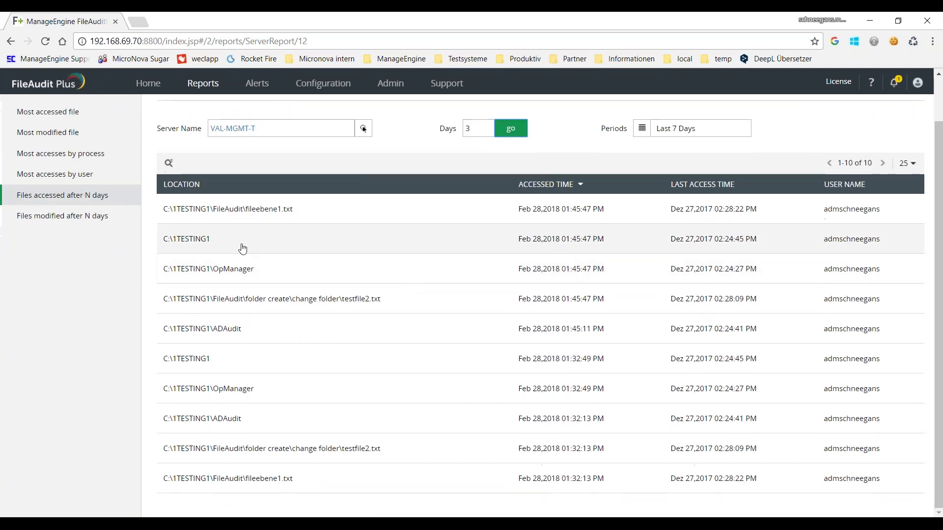
click(30, 216)
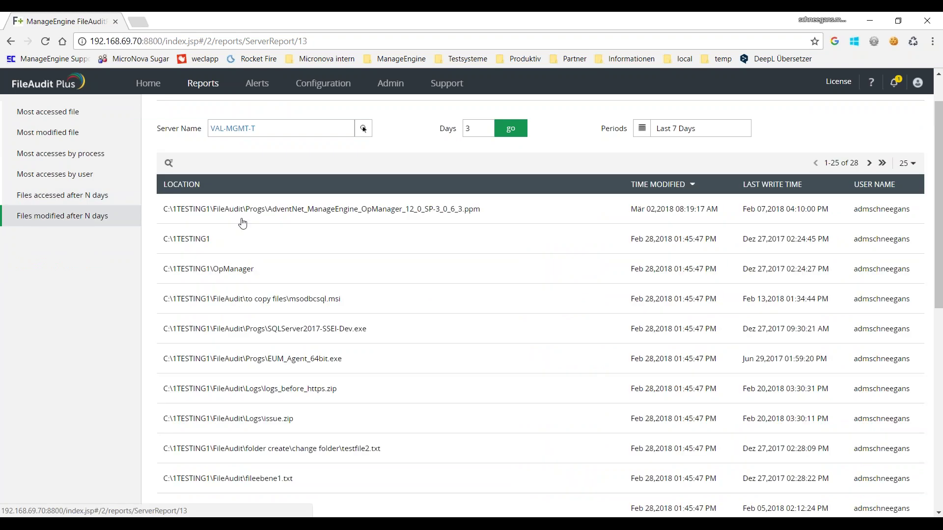
scroll(407, 184, up, 2)
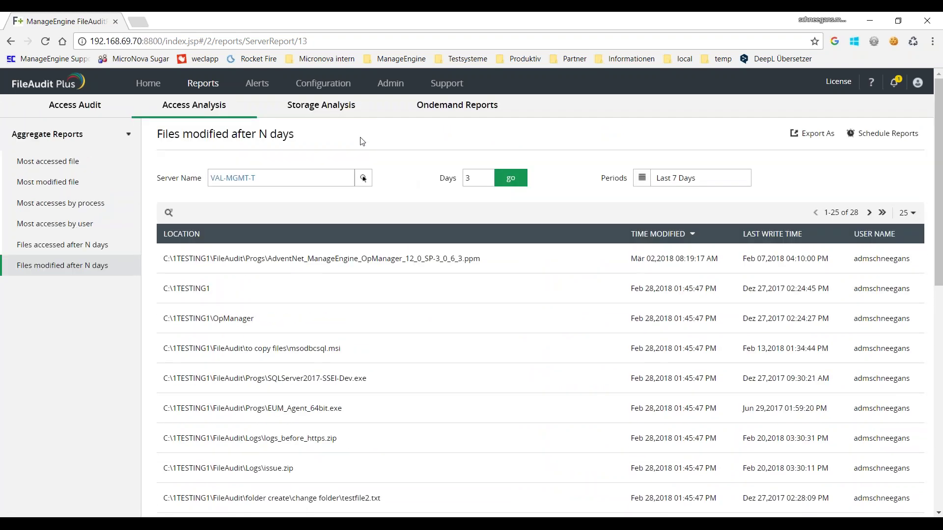
Step: Examine the Storage Analysis reports on old, stale and unmodified files for VAL-MGMT-T
click(321, 110)
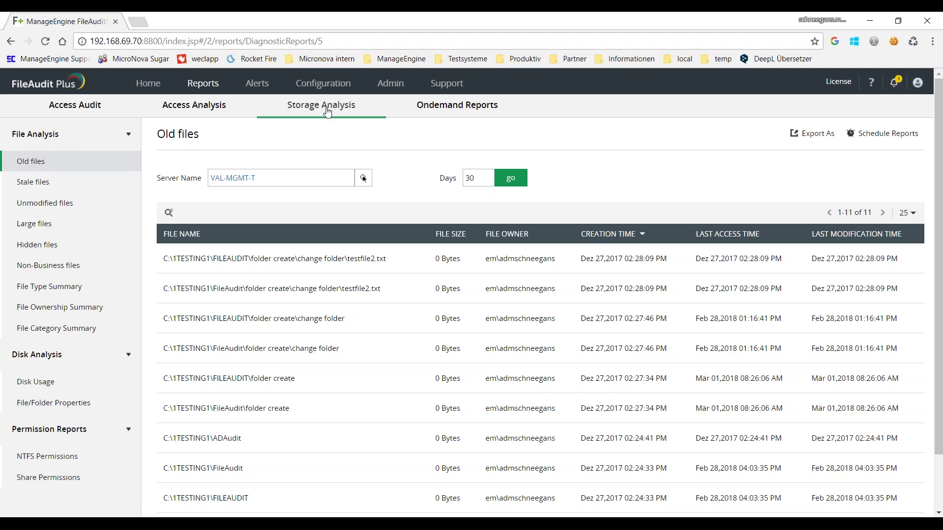
click(482, 181)
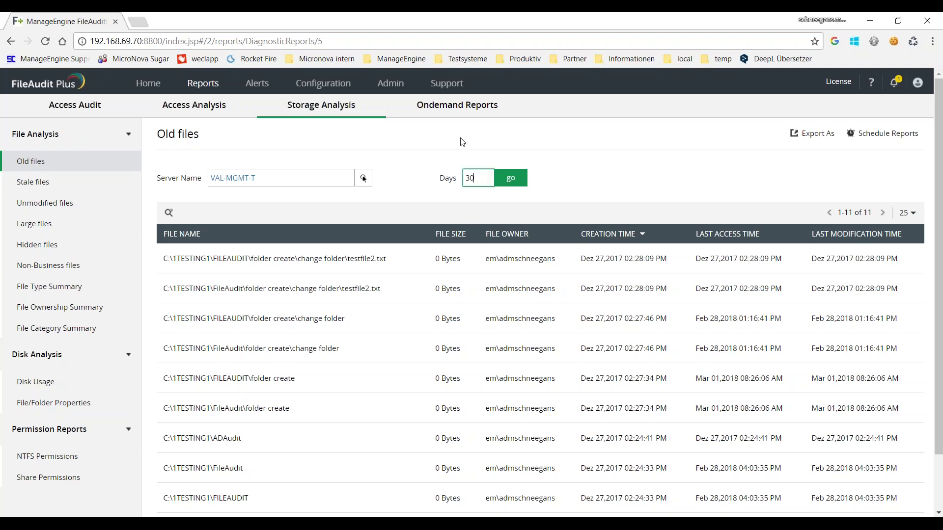
click(517, 146)
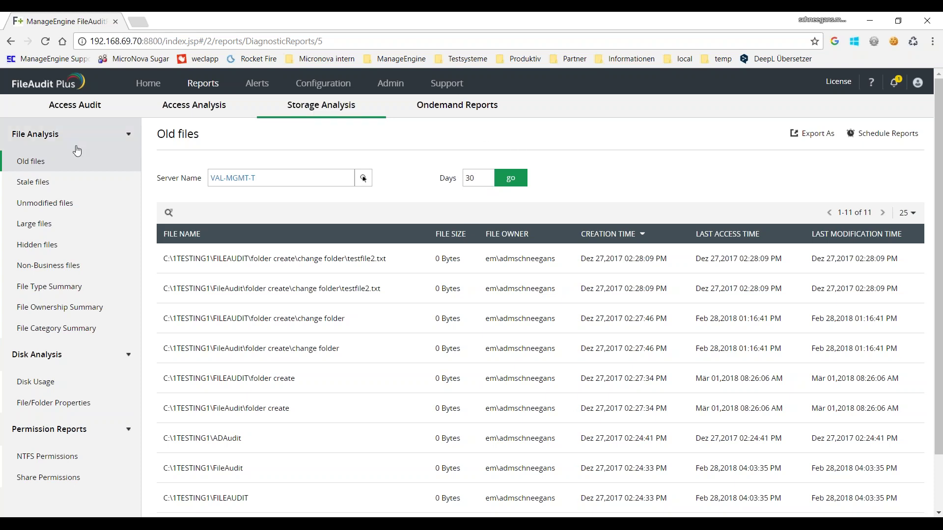
click(58, 191)
click(65, 203)
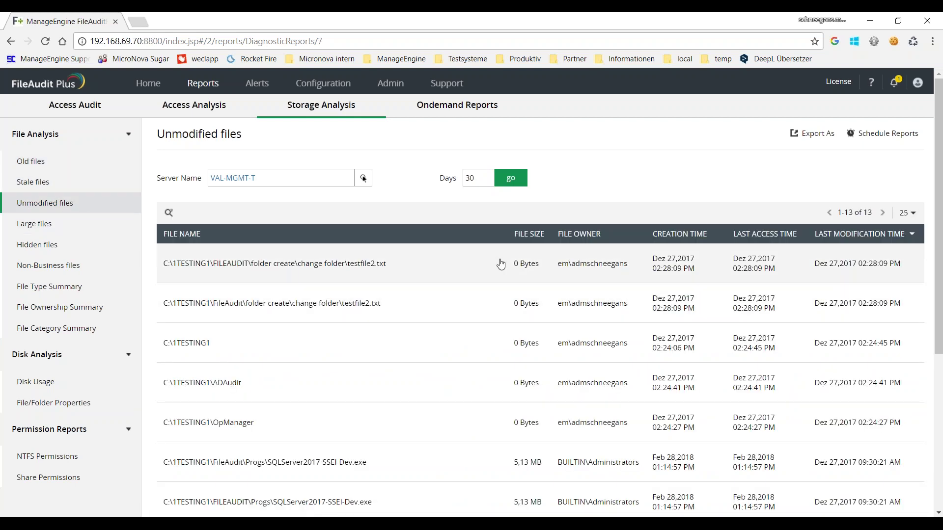
scroll(616, 166, down, 1)
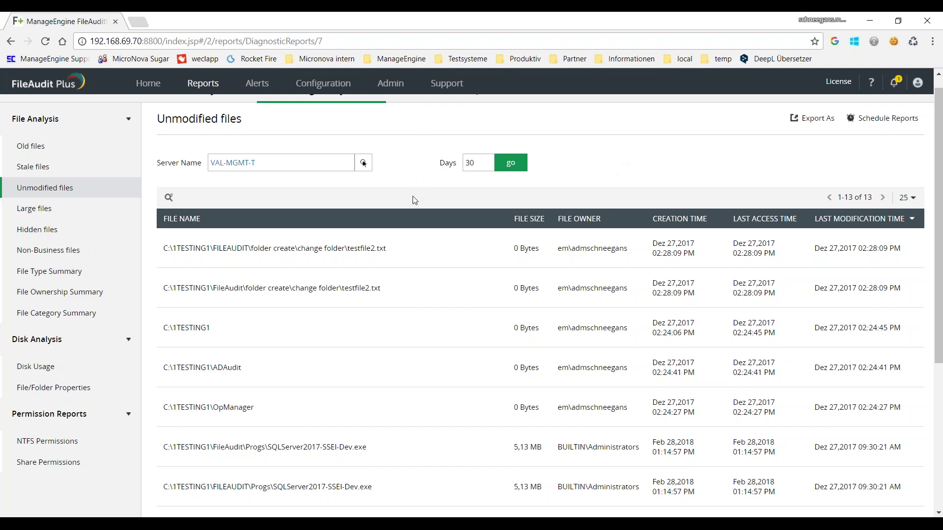
scroll(397, 175, down, 2)
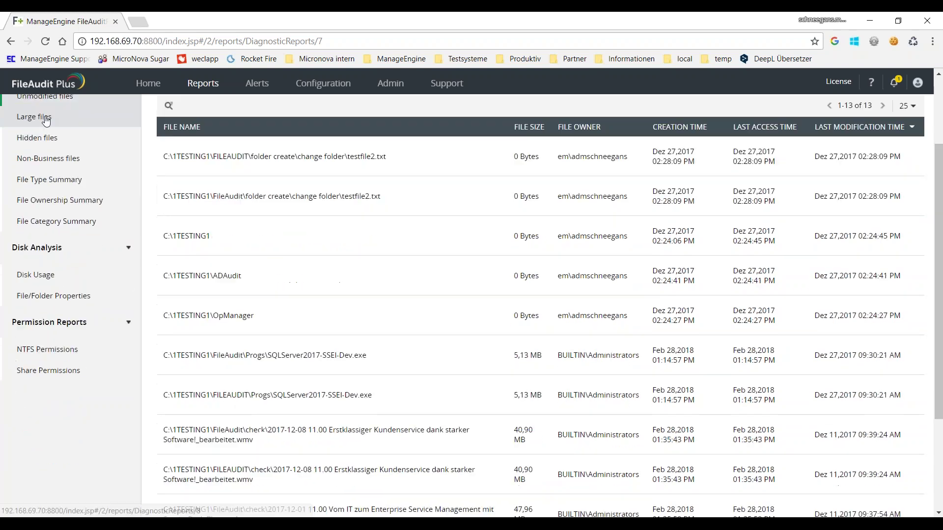
Step: Review the Large files and Hidden files reports of the monitored server
click(34, 117)
scroll(580, 190, up, 2)
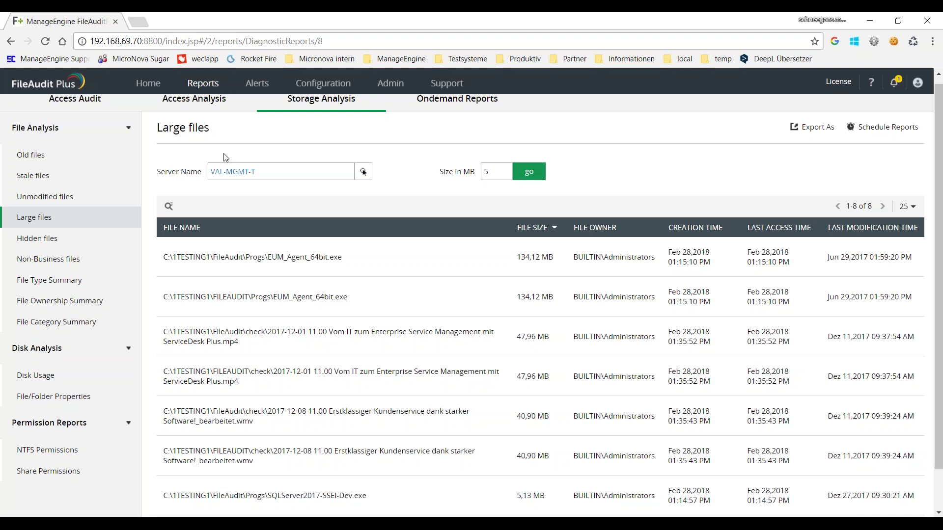
click(63, 247)
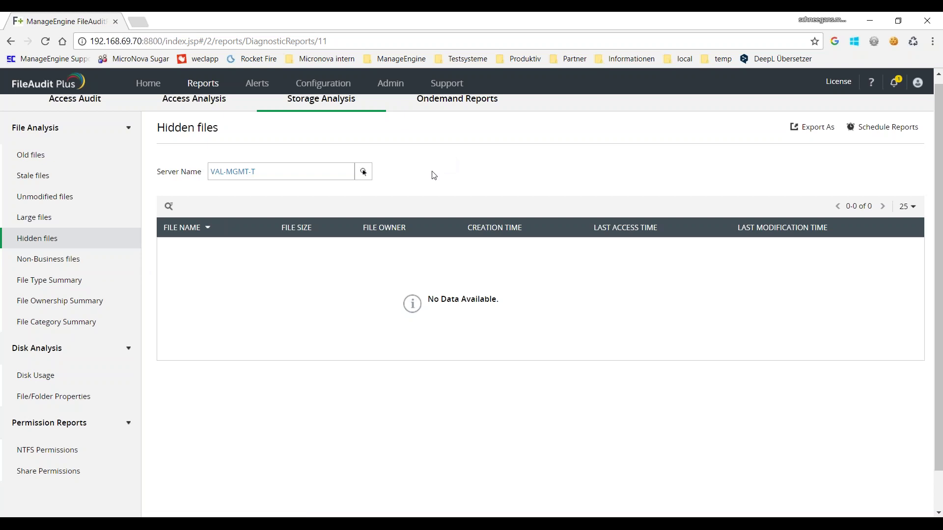
Step: Examine the File Type Summary for file counts and sizes per extension
scroll(115, 246, down, 1)
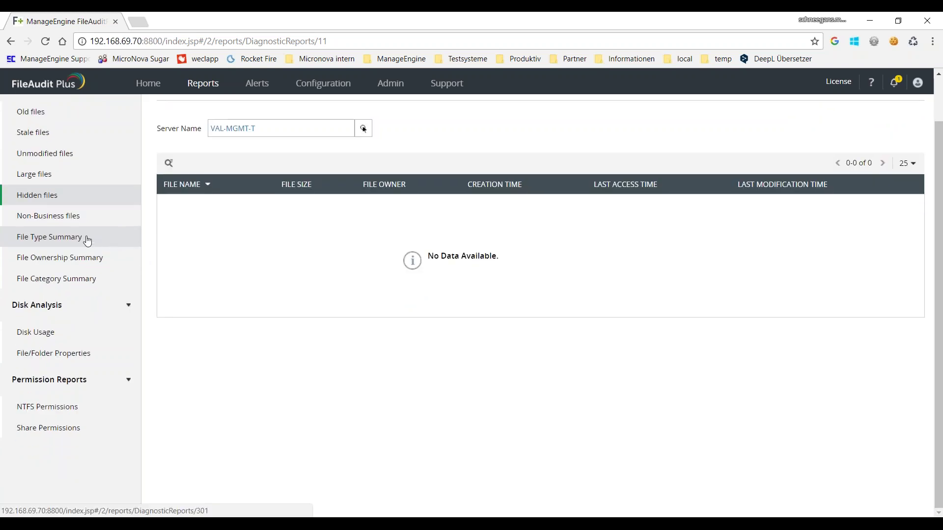
click(90, 241)
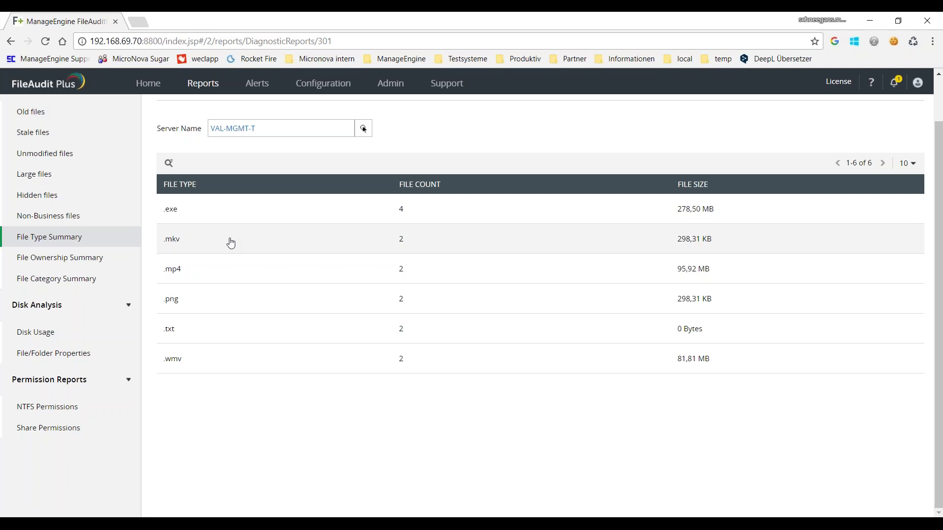
scroll(390, 221, up, 1)
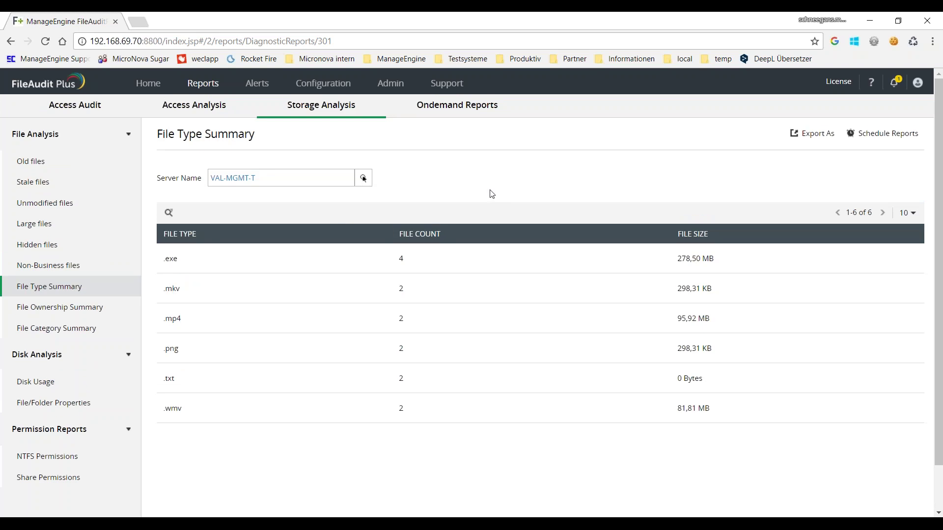
scroll(492, 193, down, 1)
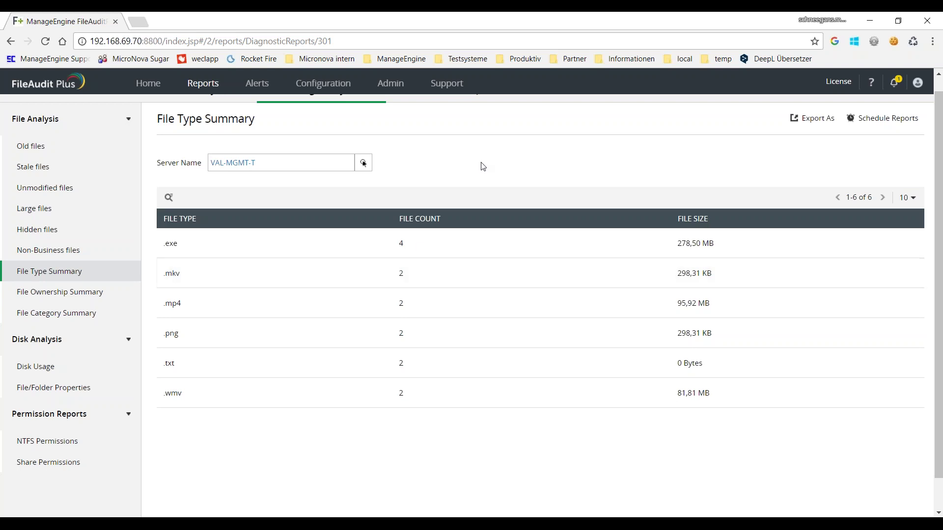
scroll(479, 167, up, 1)
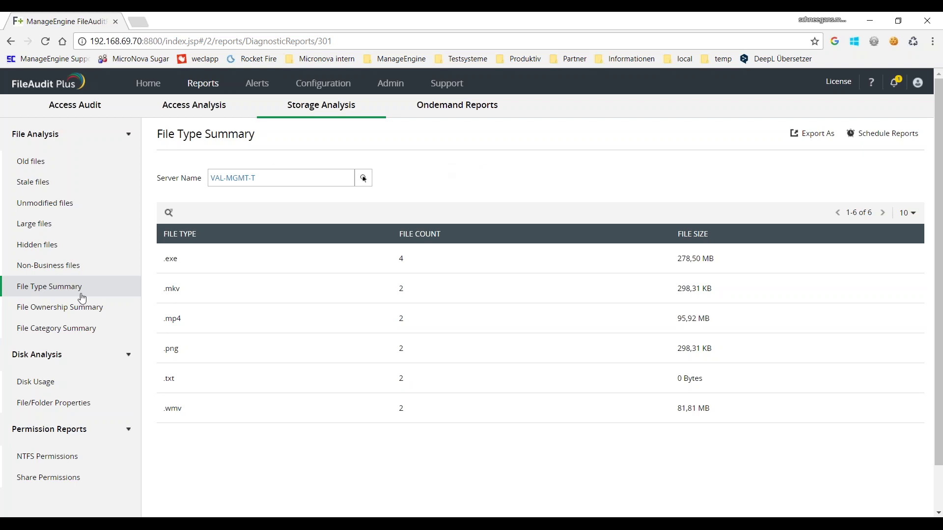
Step: Review the File Ownership Summary and the File Category Summary for file counts and sizes
click(68, 309)
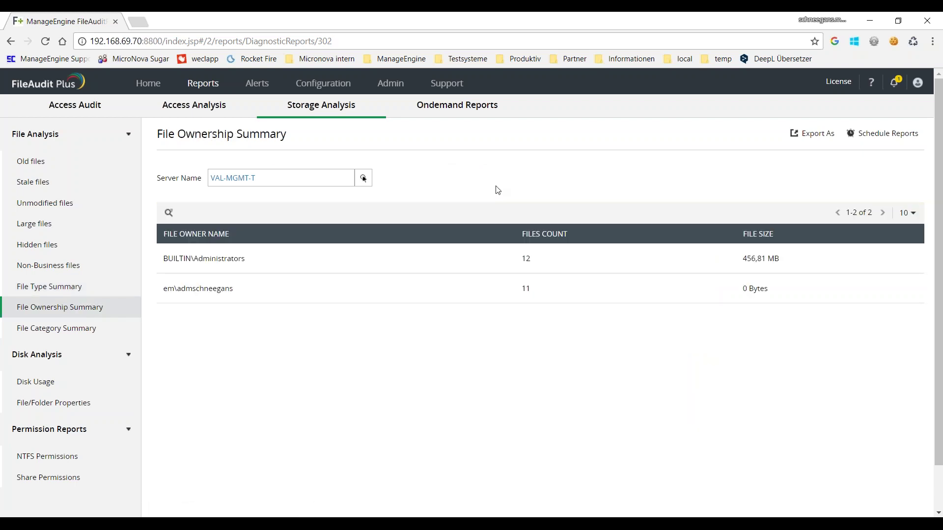
scroll(492, 189, down, 1)
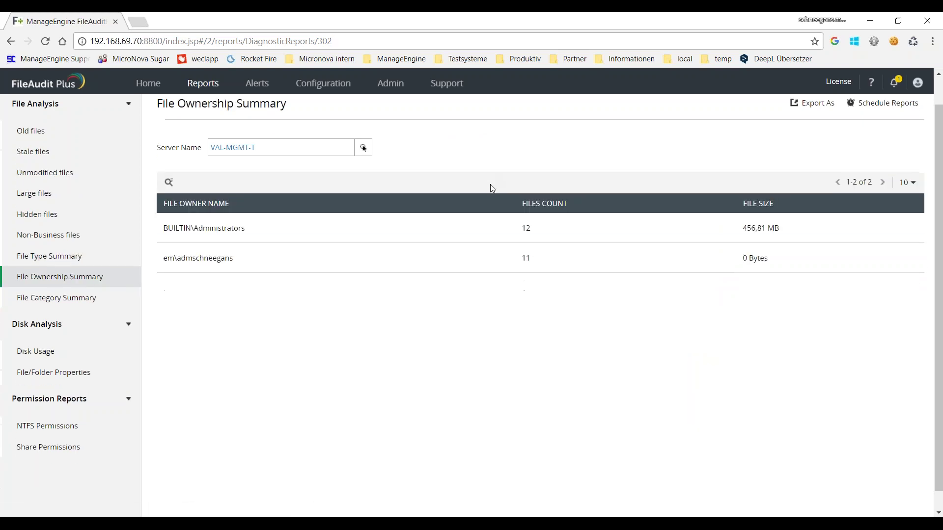
scroll(471, 180, up, 1)
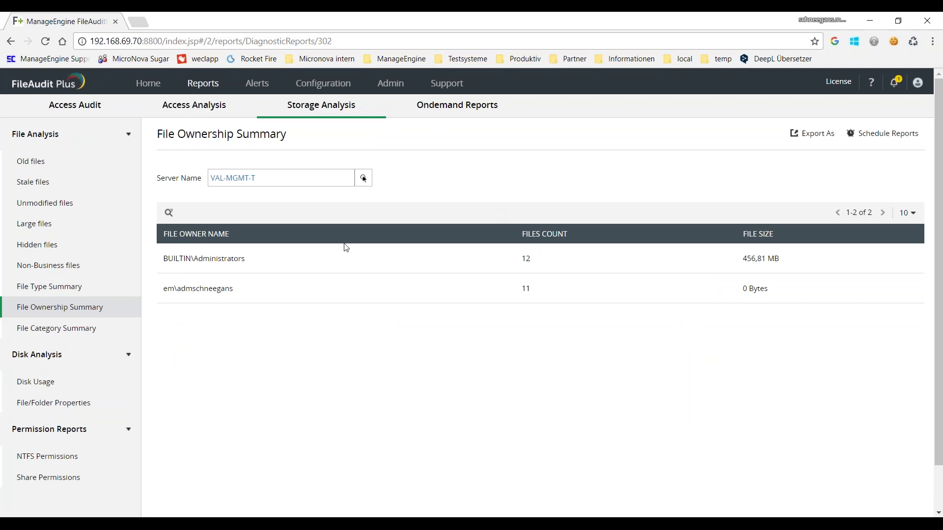
click(74, 328)
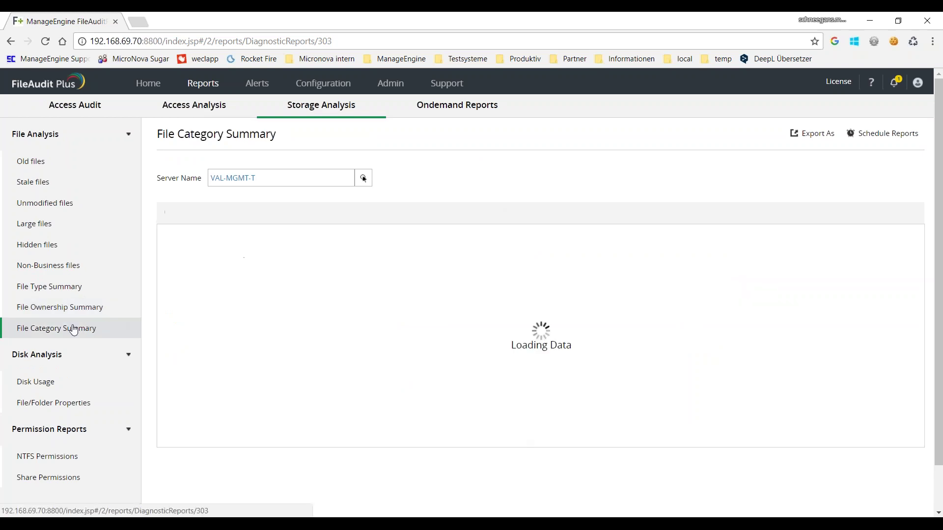
scroll(432, 285, down, 1)
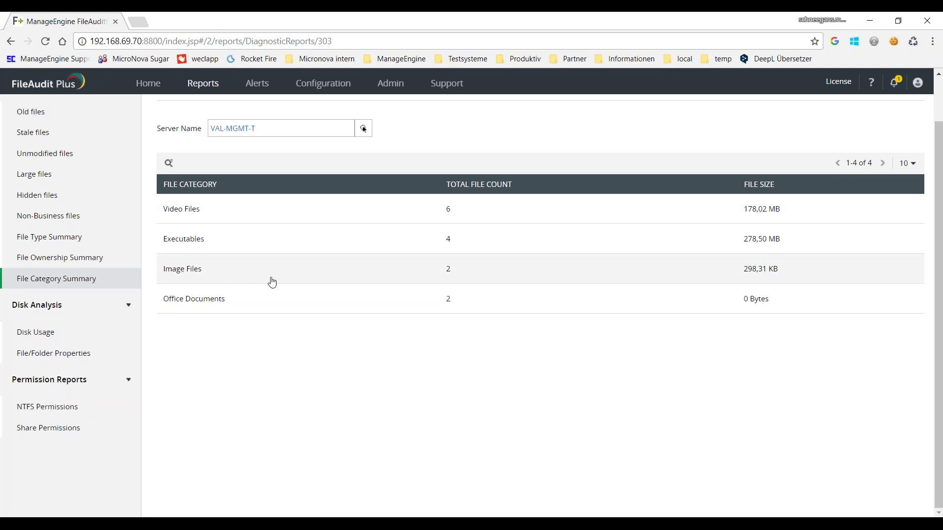
scroll(304, 284, up, 1)
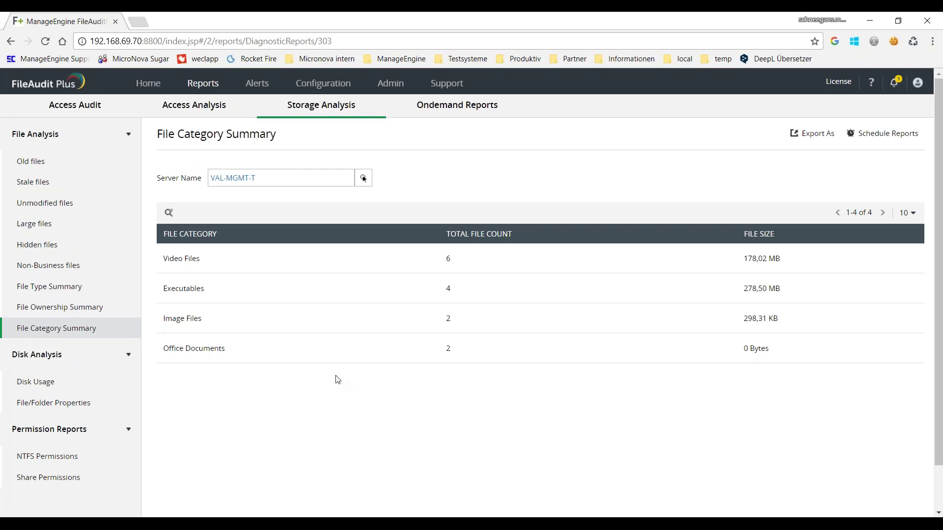
scroll(345, 295, down, 1)
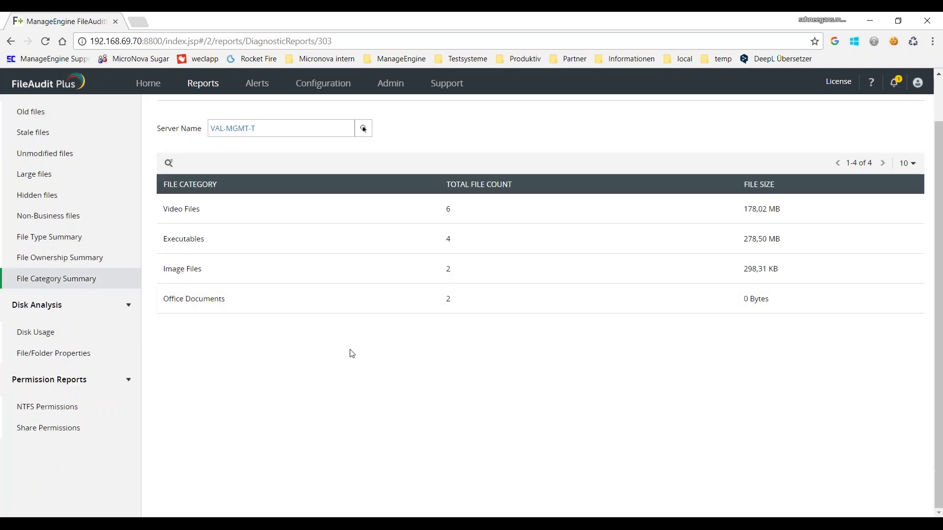
Step: Examine the Disk Usage report for drives C:\ and E:\, including the space used over the last 7 days
click(62, 341)
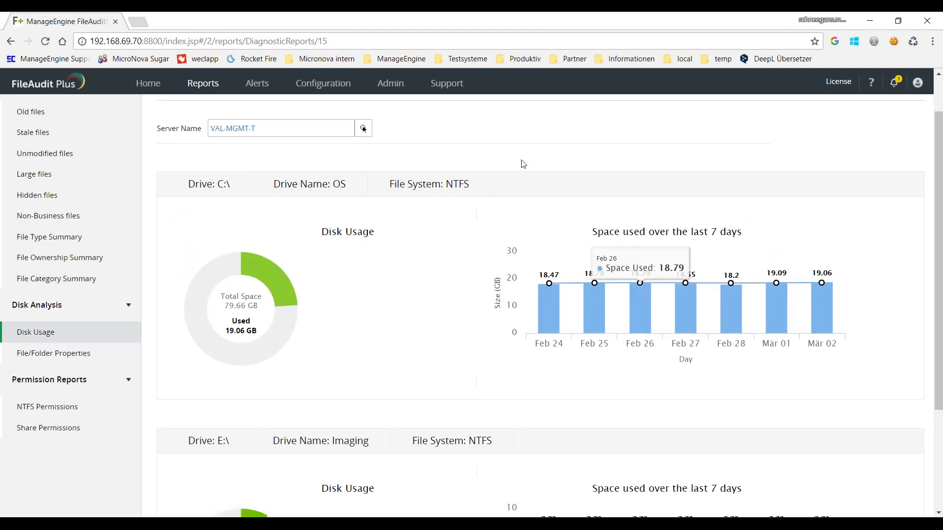
scroll(488, 158, down, 1)
scroll(486, 160, down, 3)
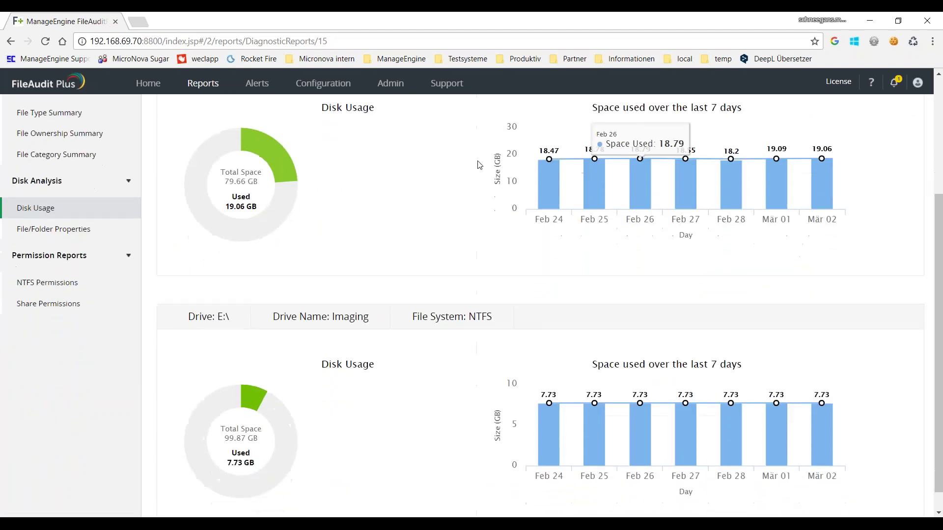
scroll(486, 174, up, 4)
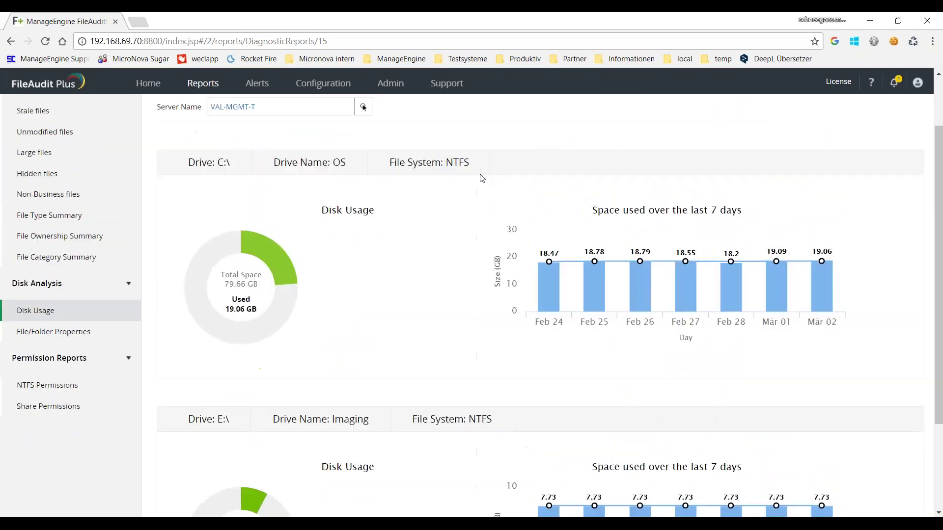
scroll(486, 188, down, 1)
scroll(474, 197, down, 1)
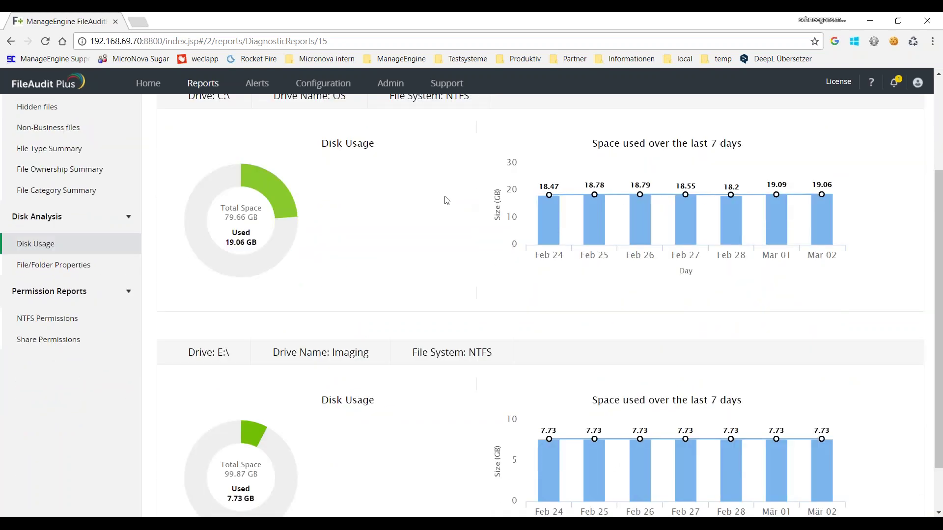
scroll(451, 201, up, 2)
scroll(631, 212, up, 1)
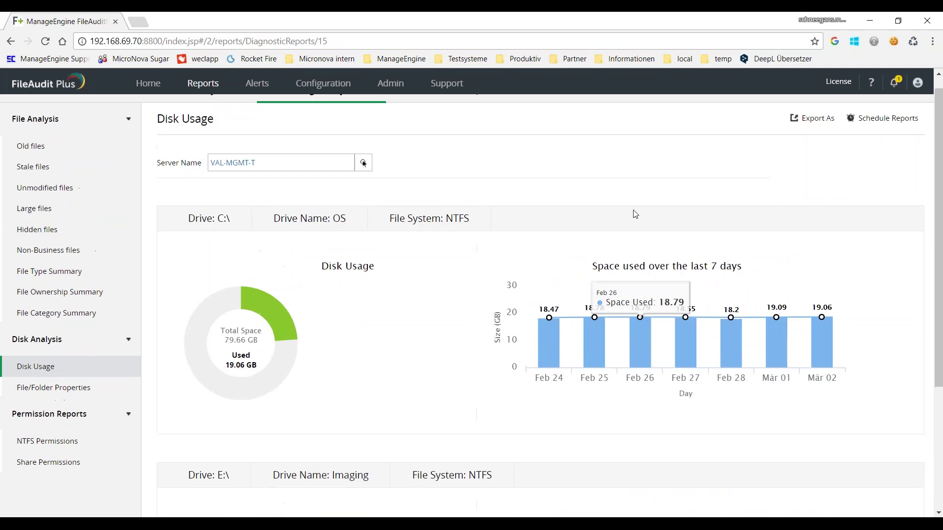
scroll(916, 395, down, 2)
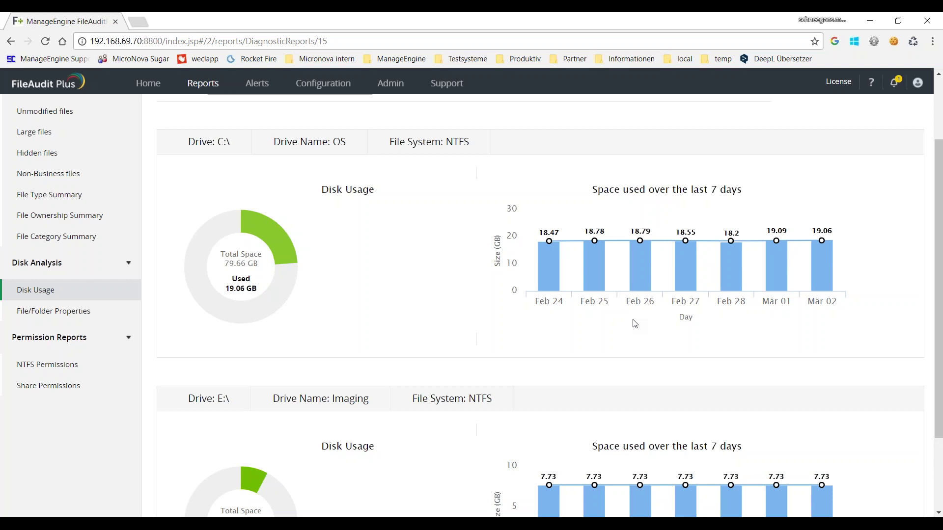
scroll(452, 272, up, 1)
scroll(457, 273, down, 2)
scroll(458, 274, down, 2)
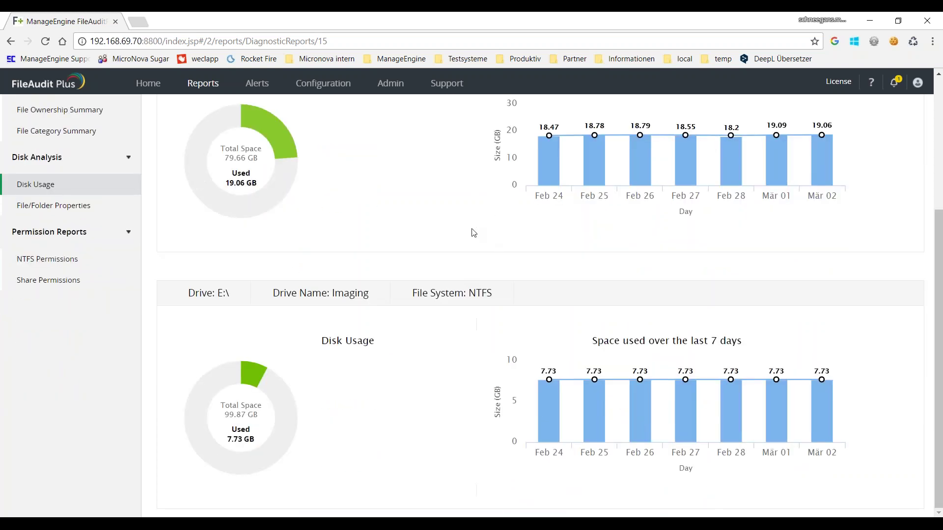
scroll(469, 229, up, 3)
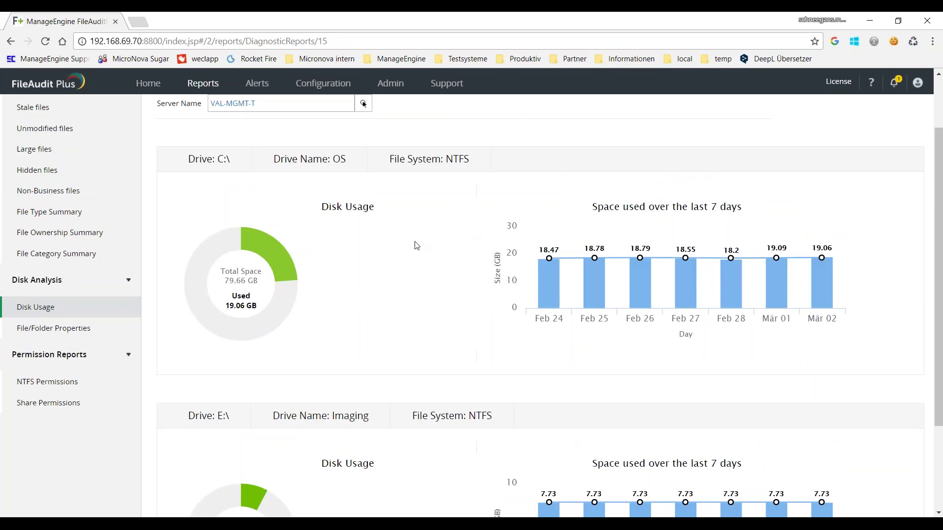
Step: Examine the File/Folder Properties report, comparing the location and object type of C:\1TESTING1 and C:\1TESTING1\FILEAUDIT
click(80, 327)
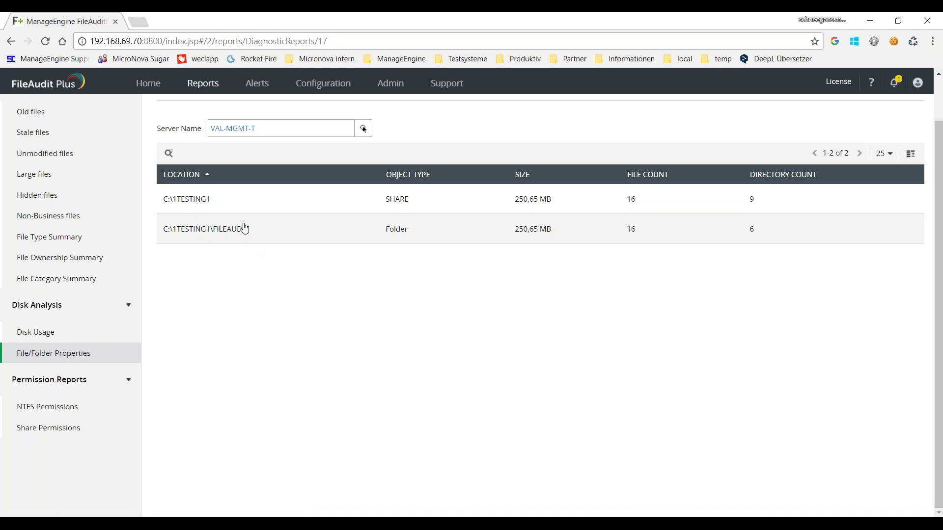
scroll(349, 225, up, 1)
scroll(349, 225, up, 1)
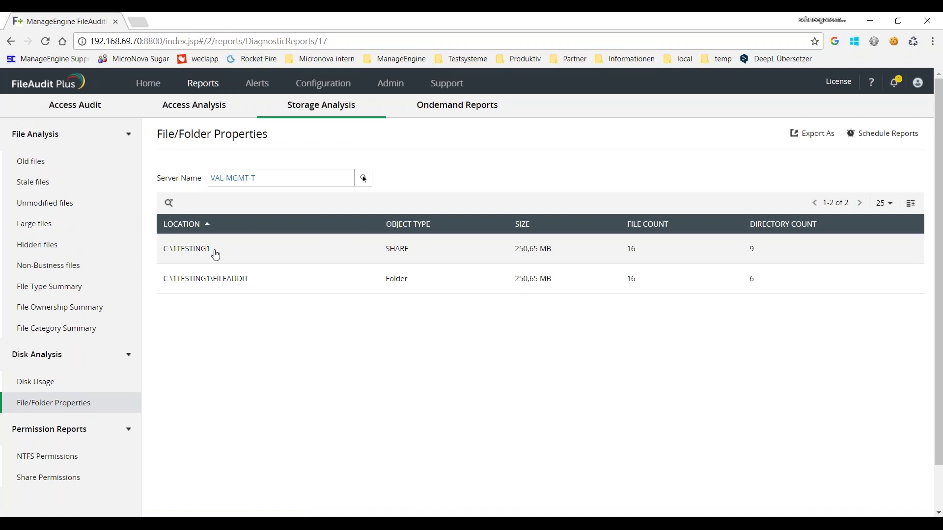
drag(214, 257, 162, 255)
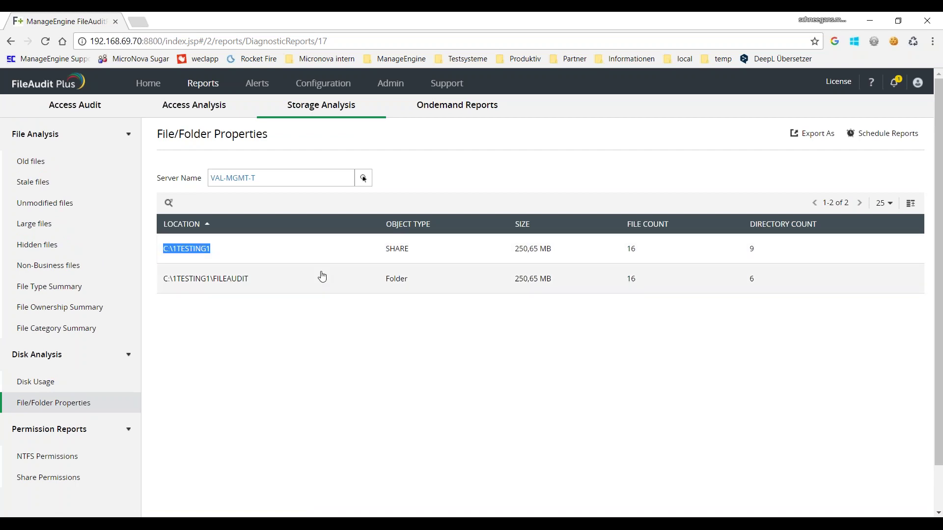
drag(413, 254, 384, 255)
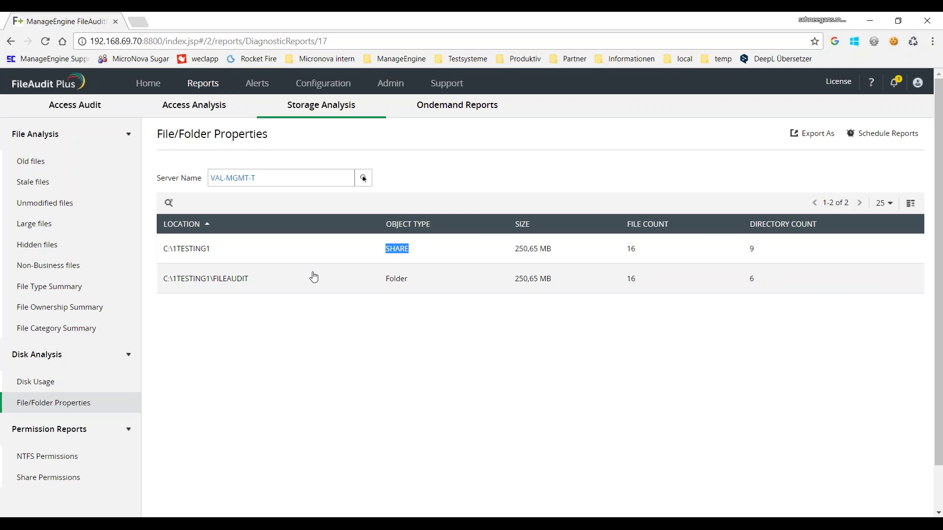
click(404, 300)
drag(274, 286, 167, 277)
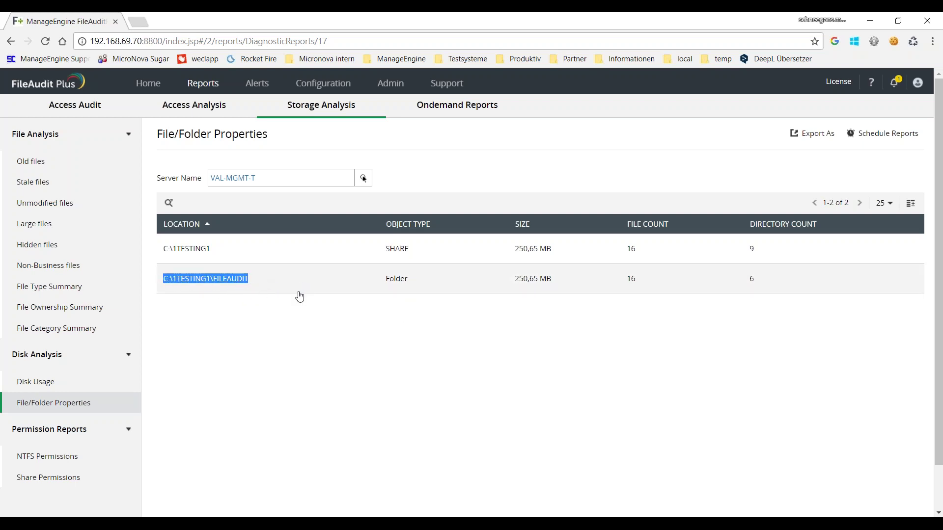
drag(411, 287, 367, 281)
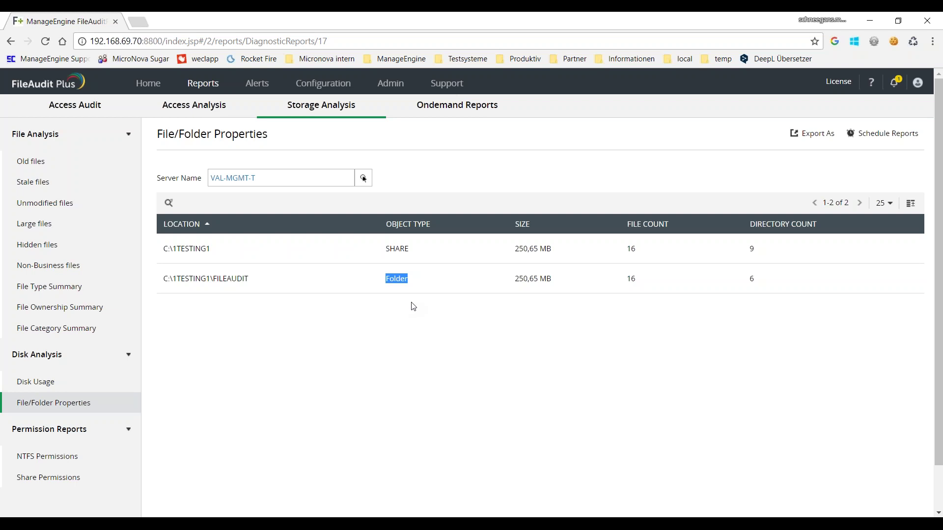
scroll(415, 311, down, 1)
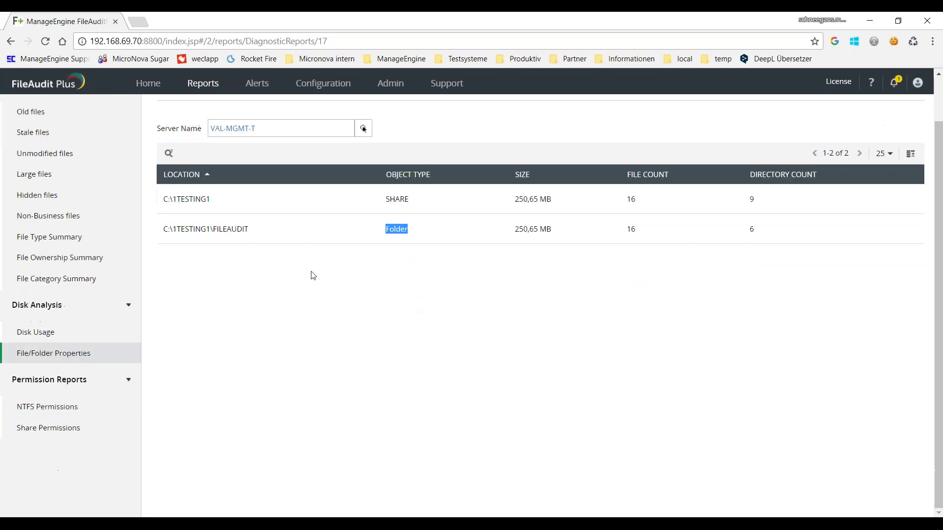
Step: Review the NTFS Permissions report with the full permission lists of C:\1TESTING1 and C:\1TESTING1\FILEAUDIT expanded
click(84, 410)
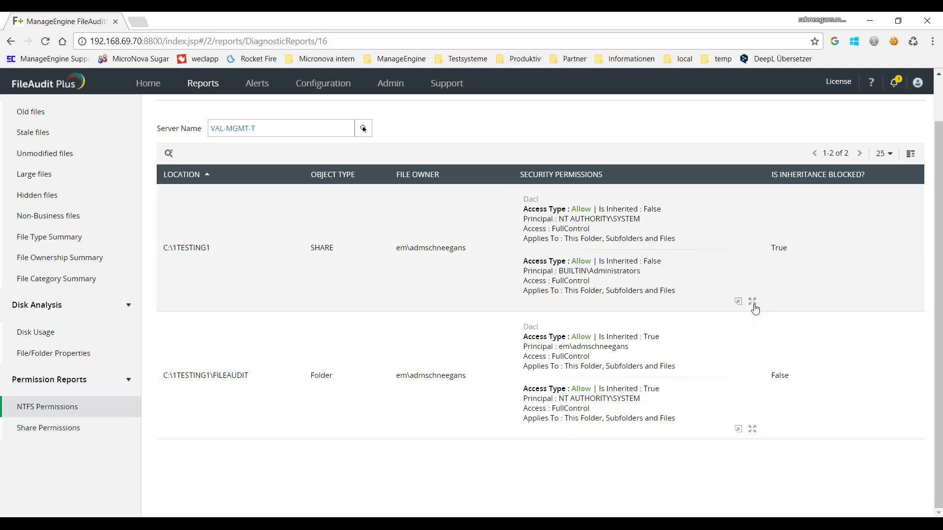
click(752, 302)
scroll(731, 317, down, 1)
scroll(731, 316, down, 1)
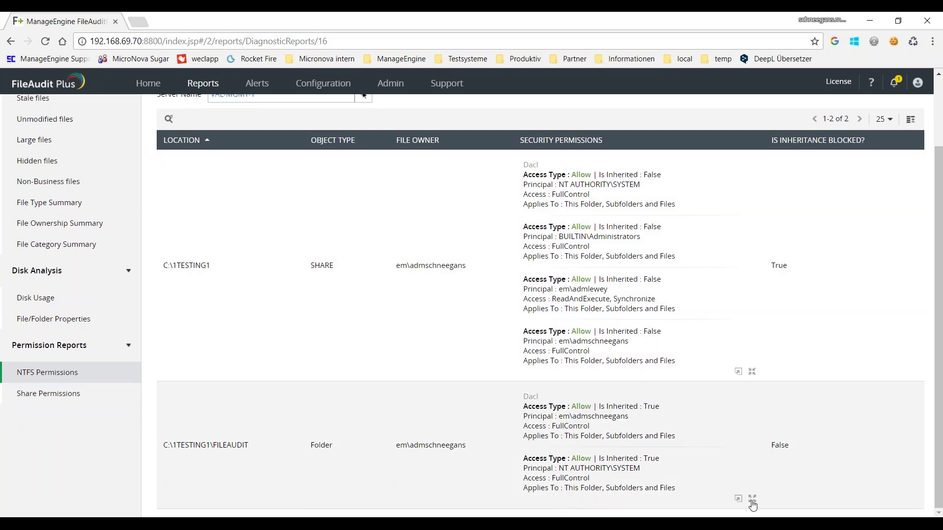
click(753, 500)
scroll(743, 415, down, 2)
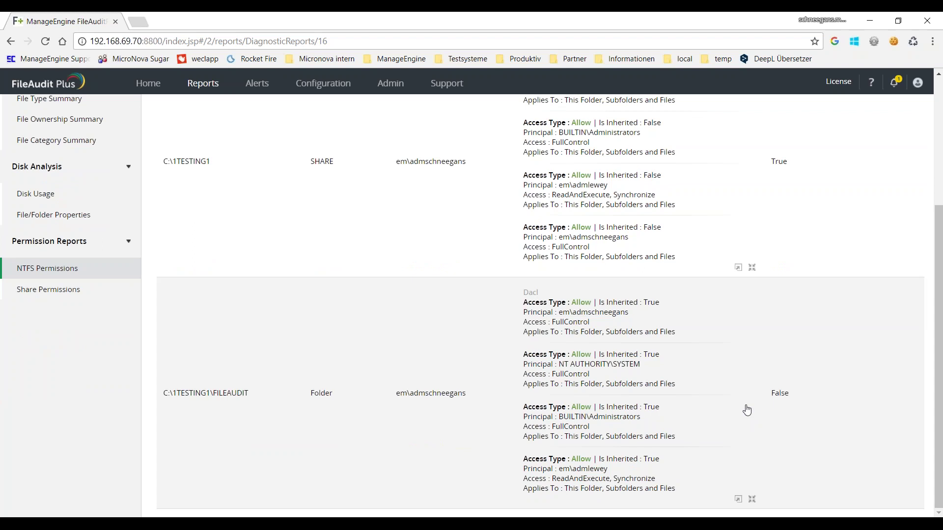
scroll(694, 354, up, 1)
scroll(695, 355, up, 5)
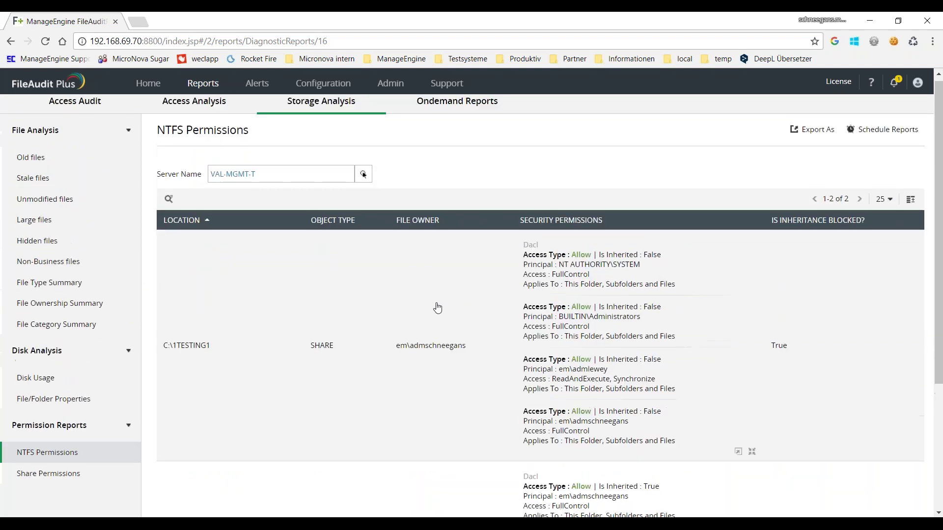
Step: Review the Share Permissions report for the C:\1TESTING1 share
scroll(435, 314, down, 3)
click(37, 352)
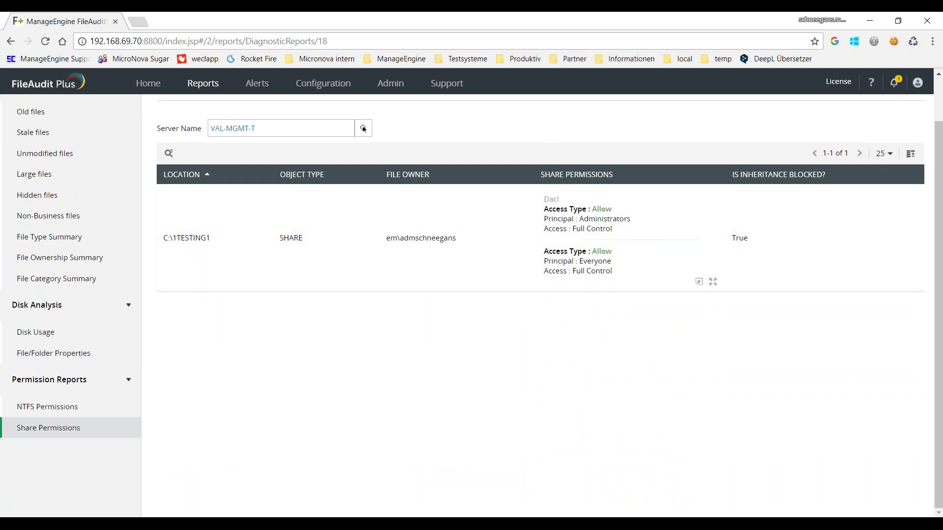
scroll(666, 299, up, 1)
scroll(639, 346, up, 2)
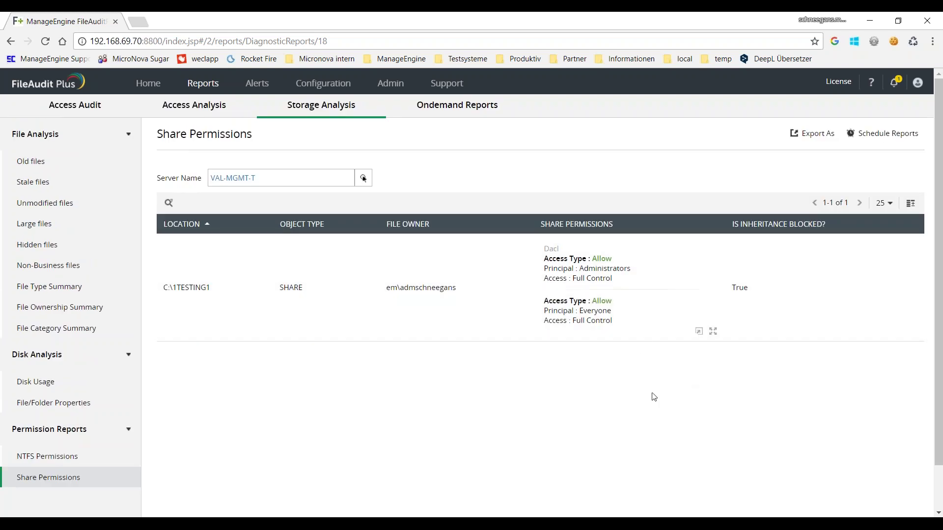
Step: Open the on-demand Effective Permissions Report and add the presenter's administrative account as the user to check
click(439, 107)
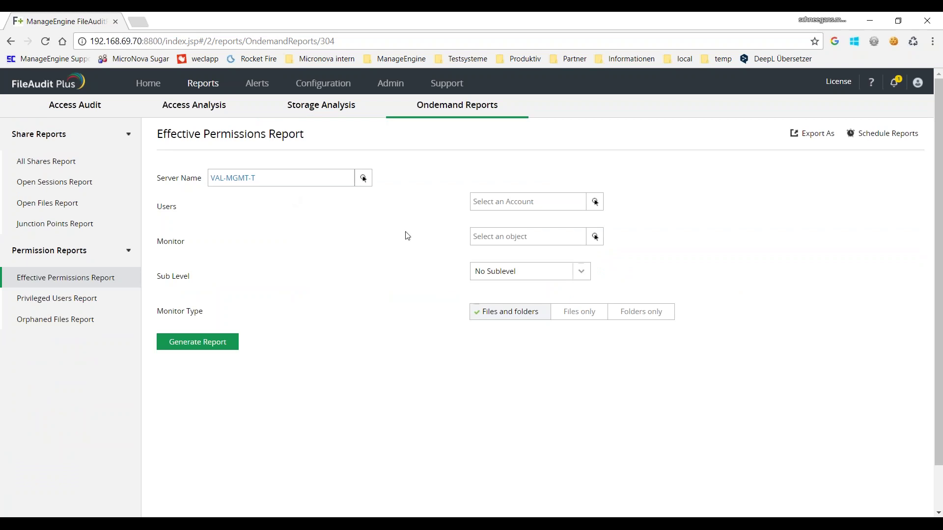
click(595, 203)
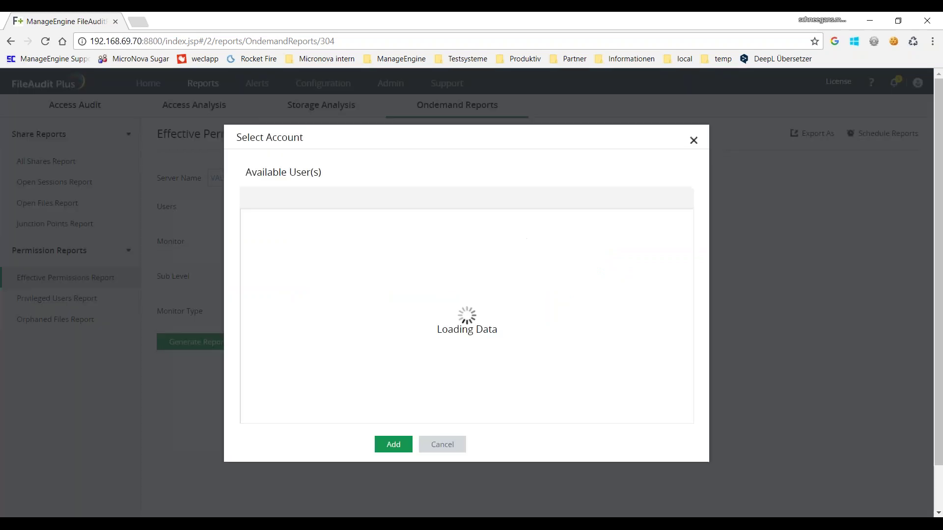
scroll(341, 363, down, 1)
scroll(341, 364, down, 2)
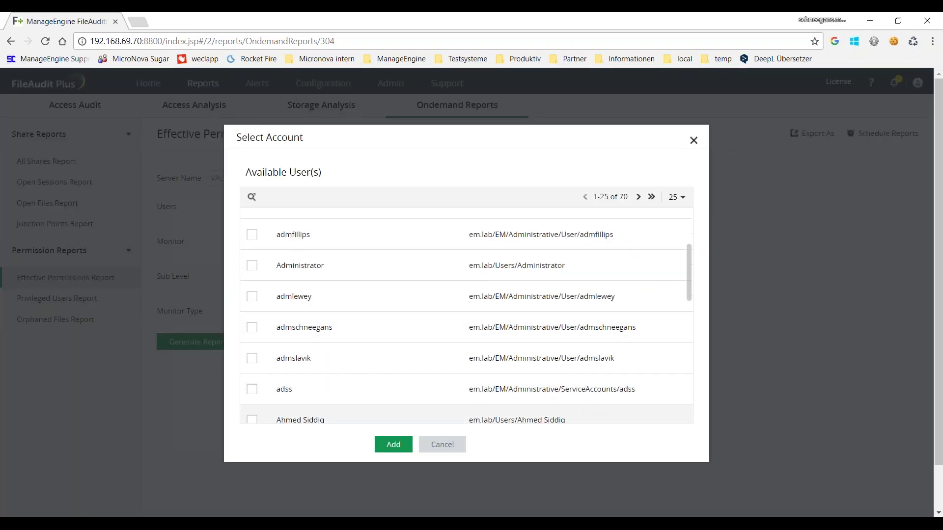
click(251, 327)
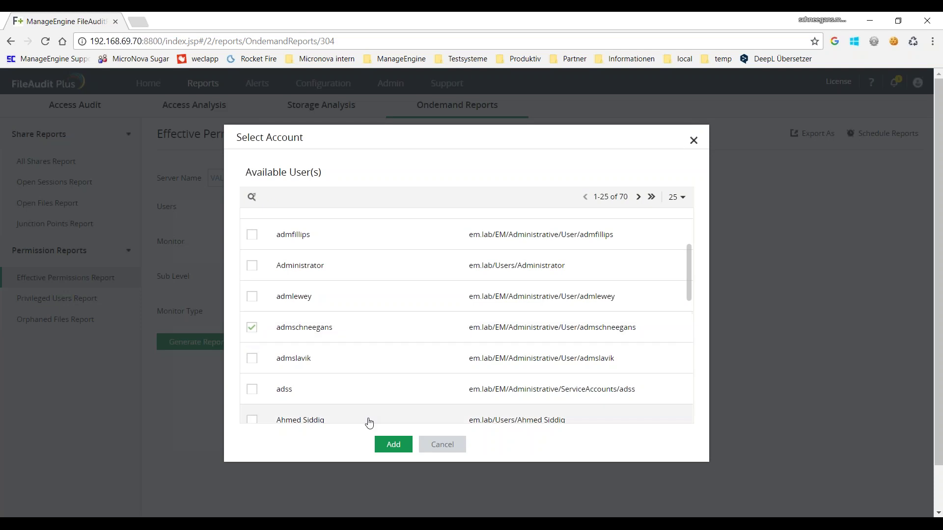
click(391, 444)
Step: Add the 1TESTING1 share as the monitored object of the Effective Permissions Report
click(595, 237)
click(261, 259)
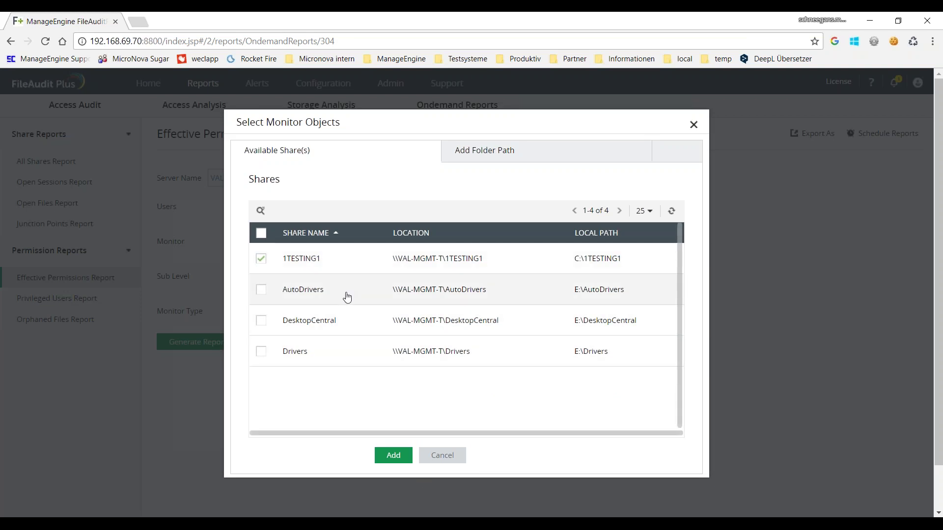
click(395, 456)
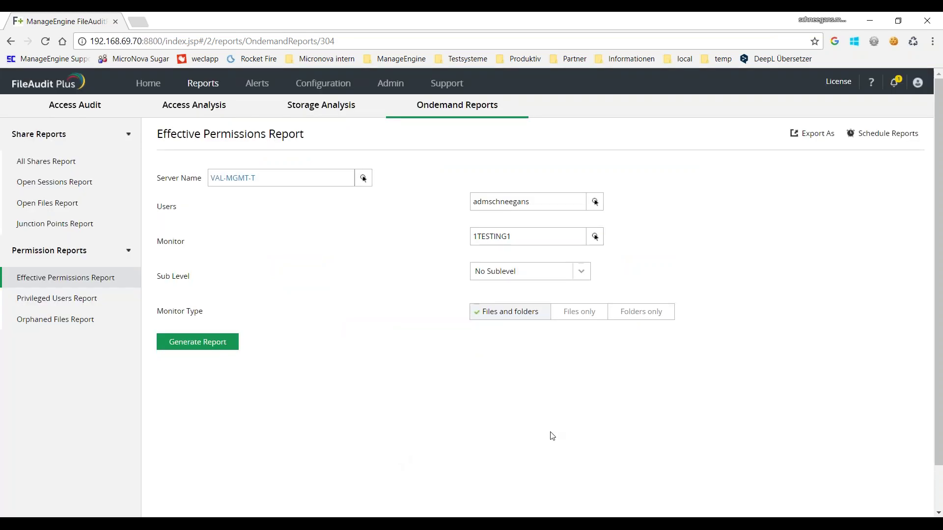
Step: Generate the Effective Permissions Report with No Sublevel for files and folders, and review the account's security permissions
click(579, 274)
click(497, 295)
click(199, 344)
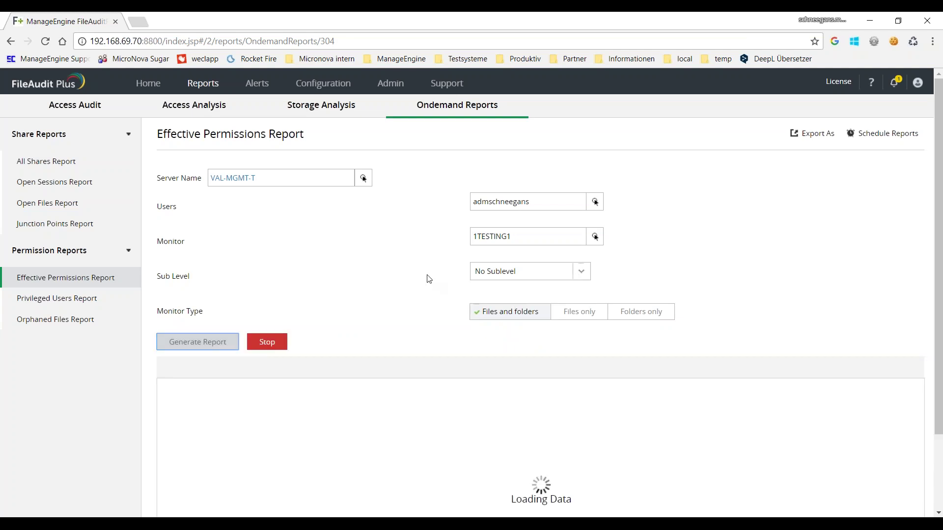
scroll(385, 265, down, 2)
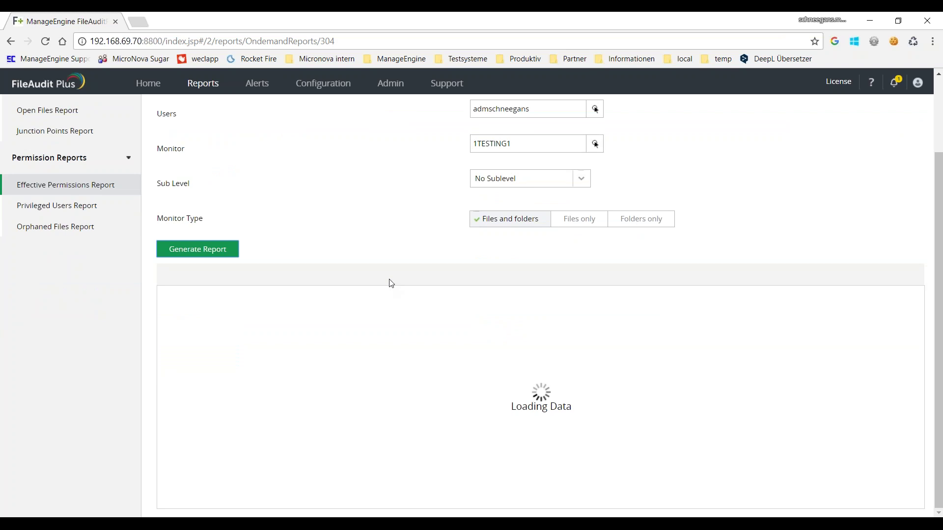
scroll(387, 280, down, 2)
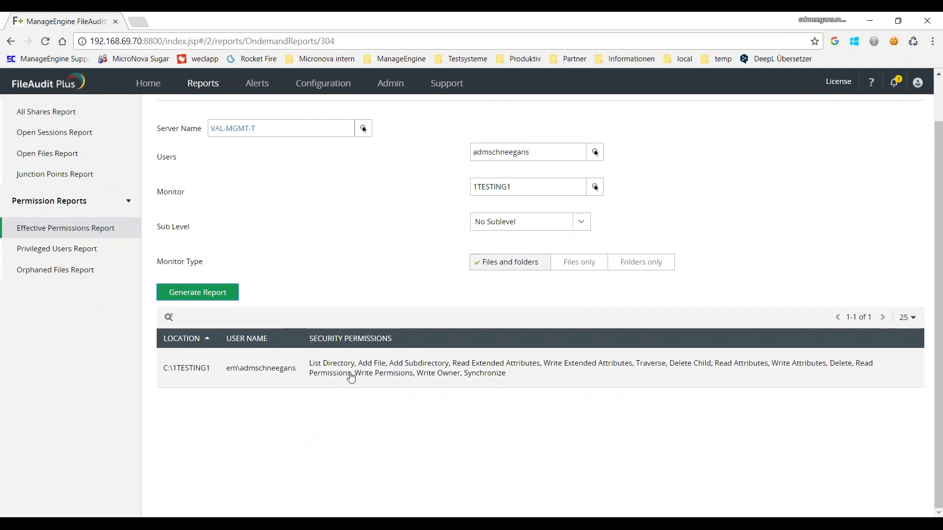
scroll(332, 358, up, 2)
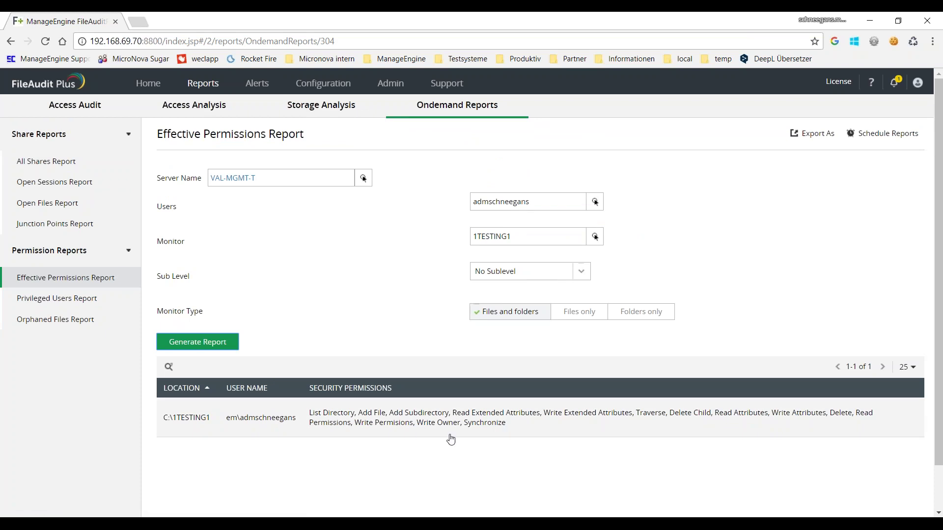
Step: Generate the All Shares Report for VAL-MGMT-T and review the share types and paths
click(60, 163)
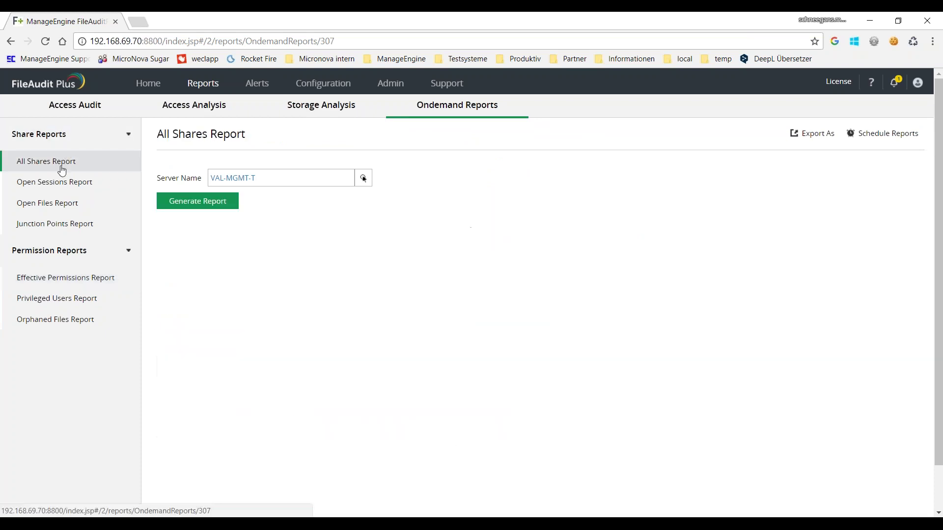
click(203, 206)
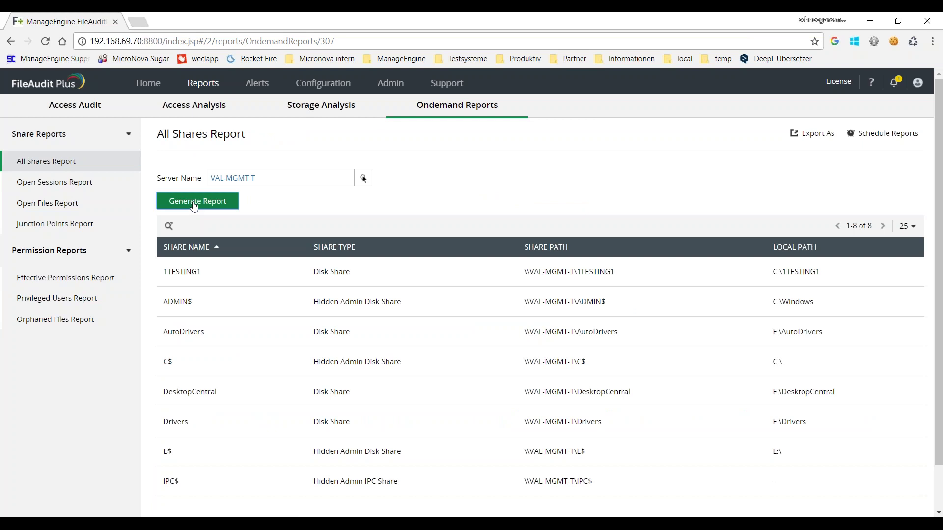
scroll(368, 252, down, 1)
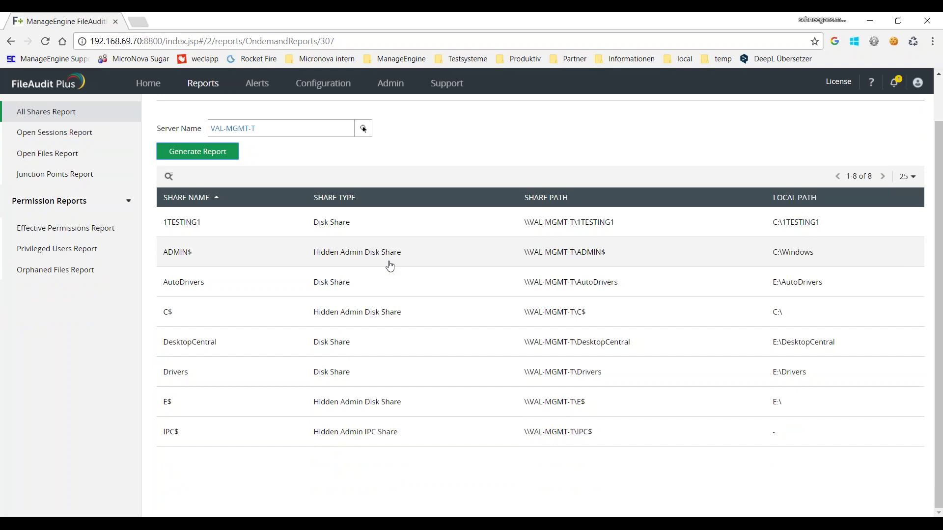
scroll(481, 178, up, 1)
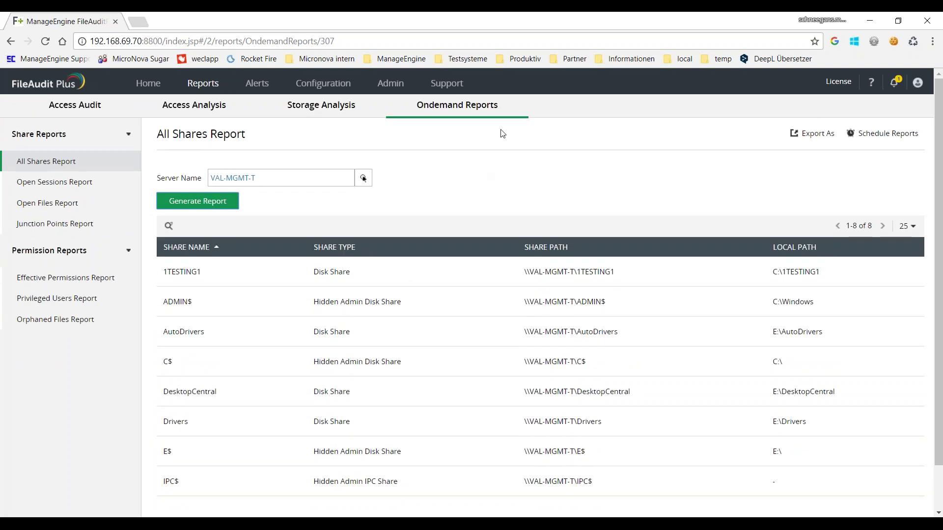
Step: Start a new report schedule named Webinar with the Weekly frequency recurring in All Weeks
click(80, 211)
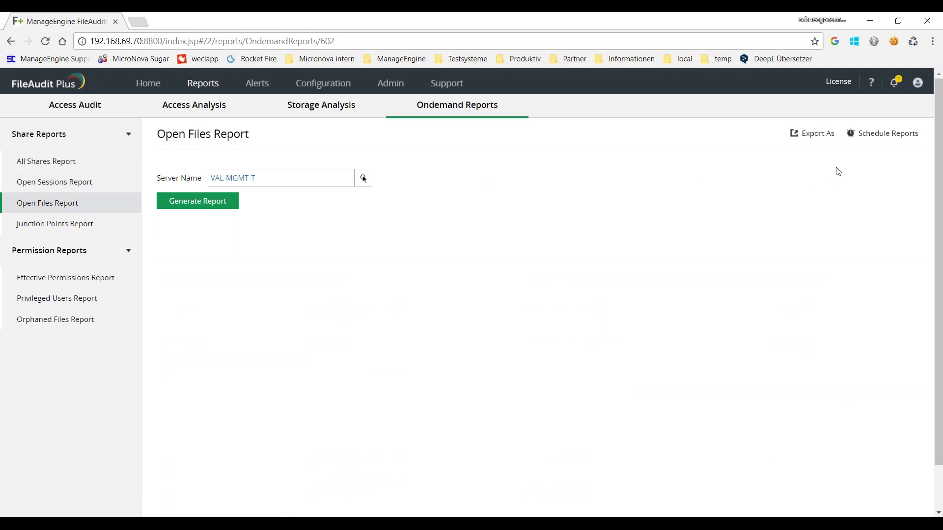
click(877, 141)
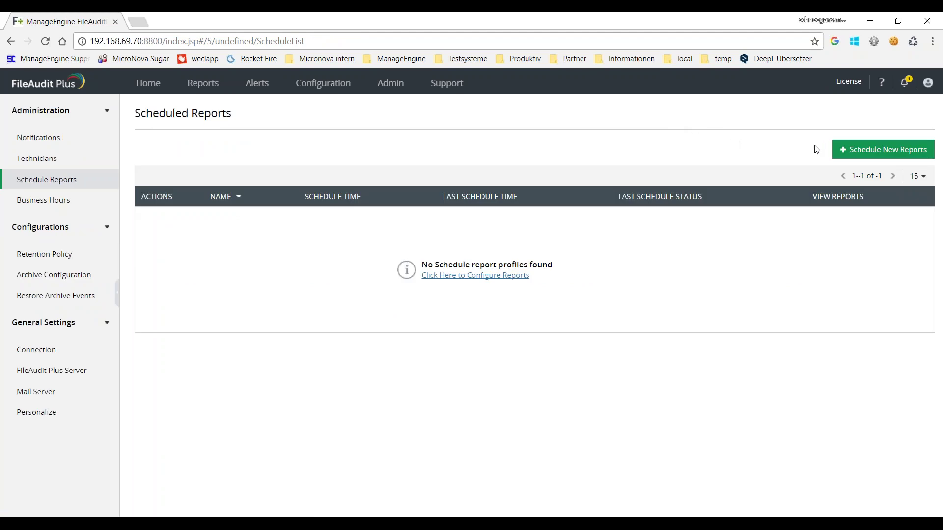
click(869, 156)
click(312, 156)
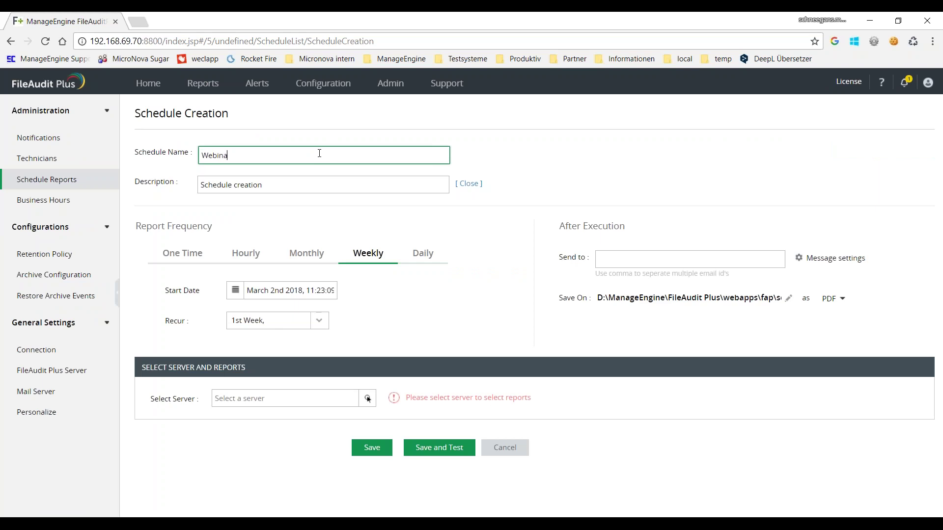
click(378, 184)
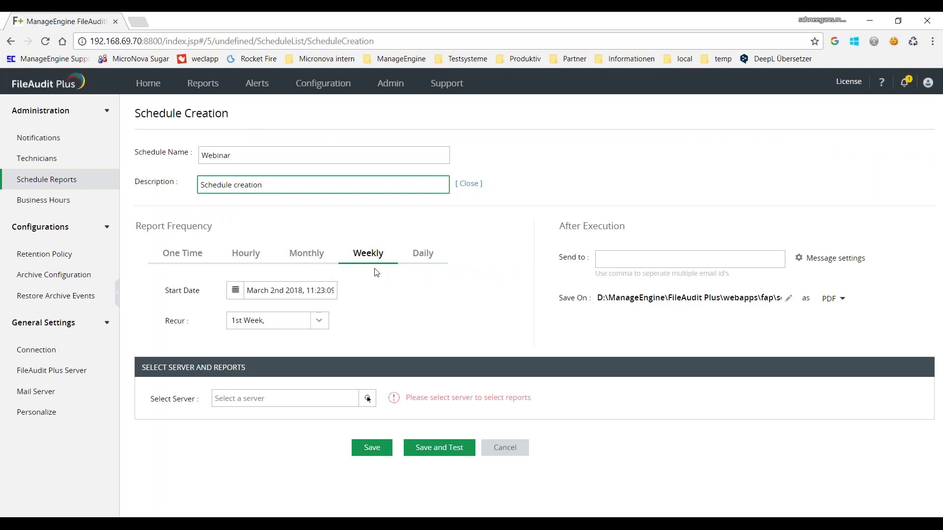
click(315, 325)
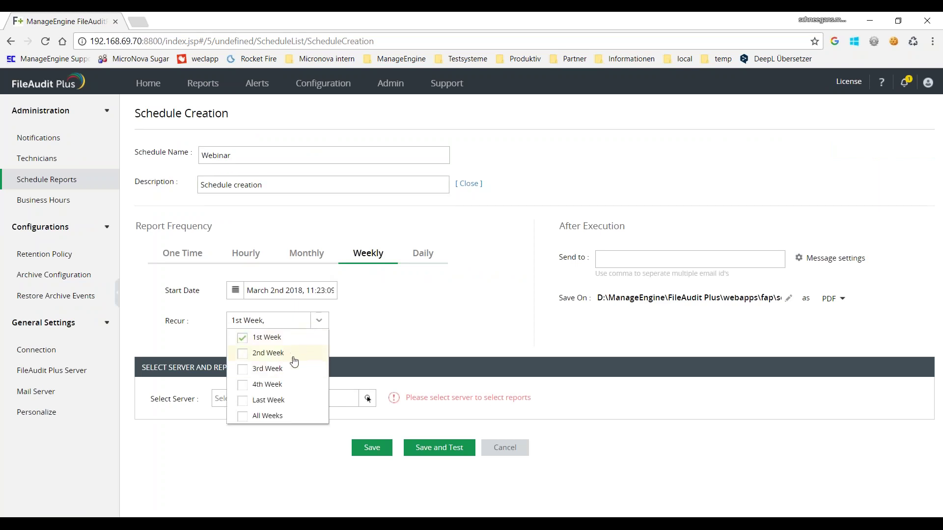
click(242, 416)
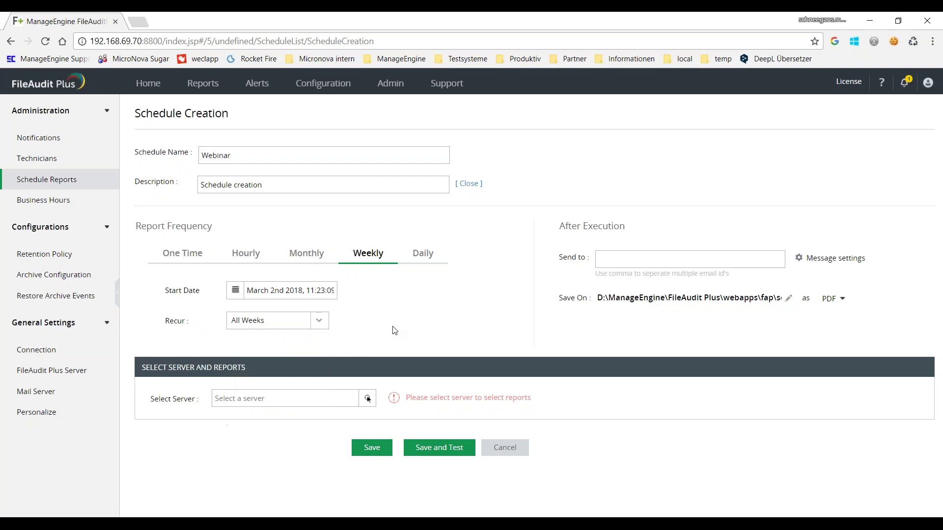
Step: Choose VAL-MGMT-T as the server for the Webinar schedule
click(367, 398)
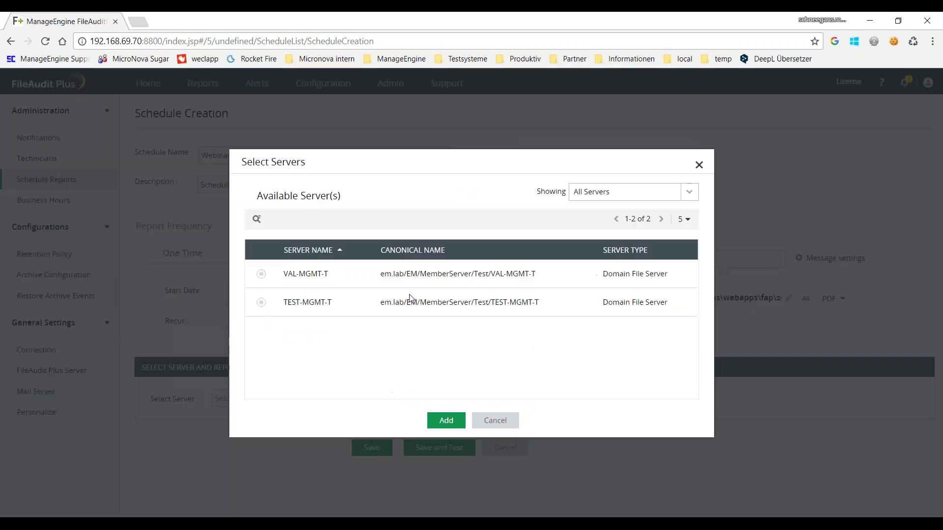
click(260, 273)
click(445, 421)
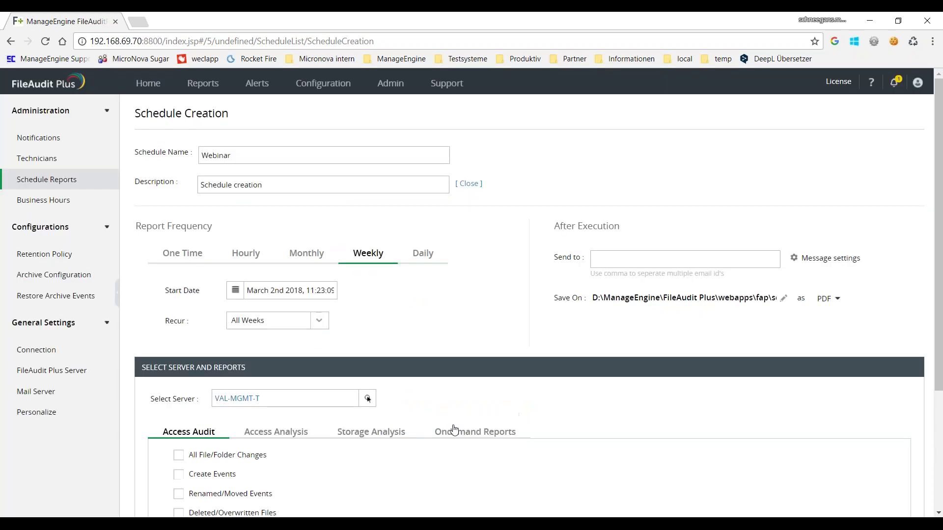
Step: Examine the recipient, save location and file format options for the scheduled report
scroll(496, 309, down, 4)
scroll(565, 275, up, 4)
click(617, 242)
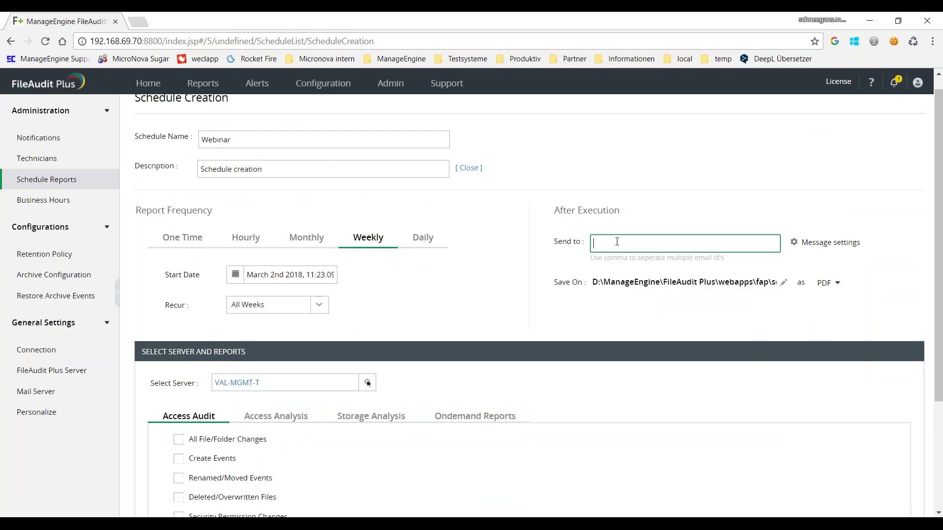
click(837, 284)
click(839, 290)
scroll(879, 284, down, 1)
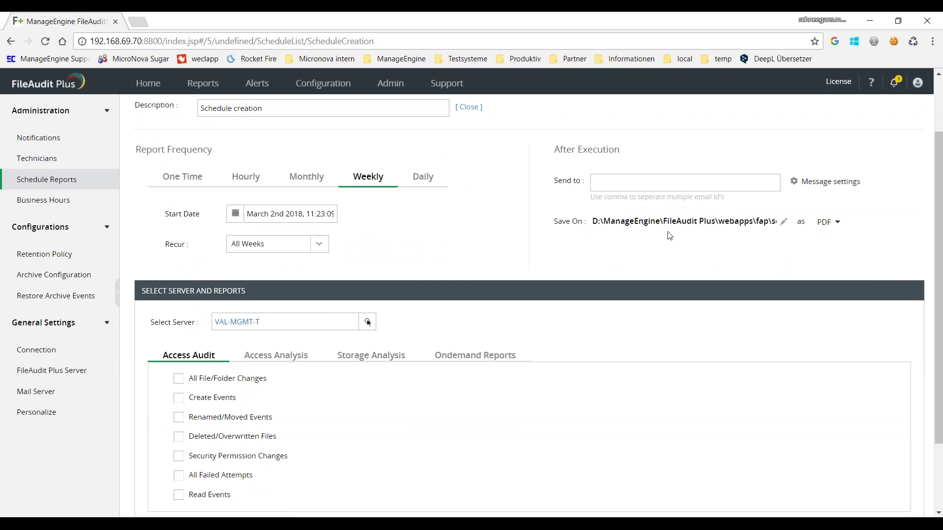
Step: Review the Access Analysis, Storage Analysis, Ondemand and Access Audit reports available for scheduling, and cancel the schedule creation
scroll(660, 250, down, 2)
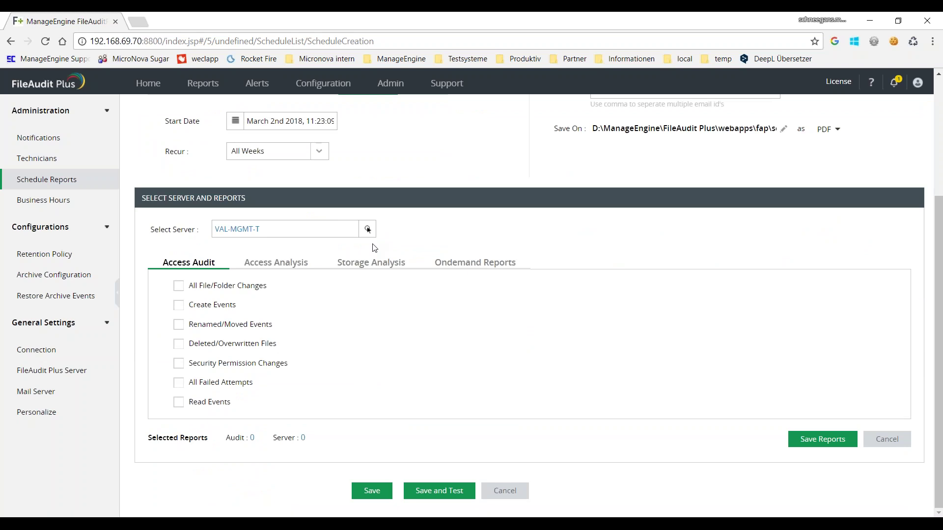
click(276, 264)
click(368, 265)
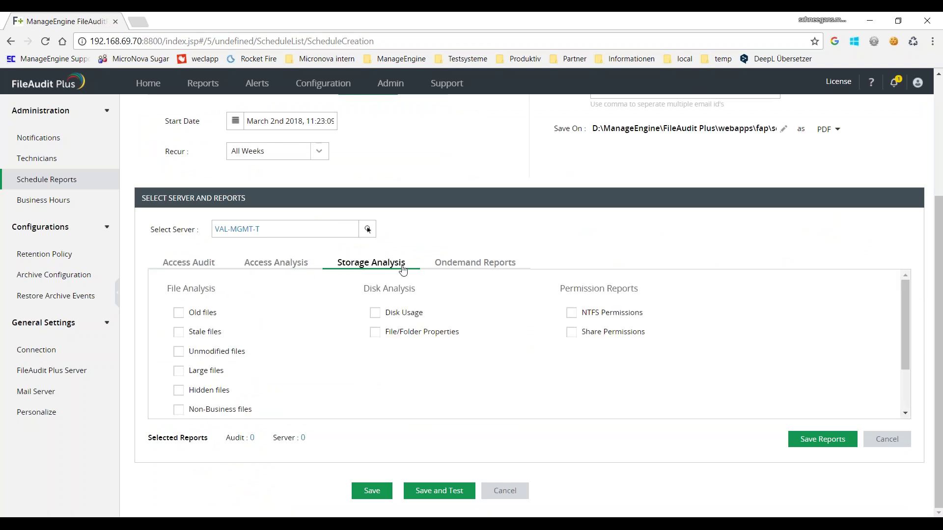
click(467, 266)
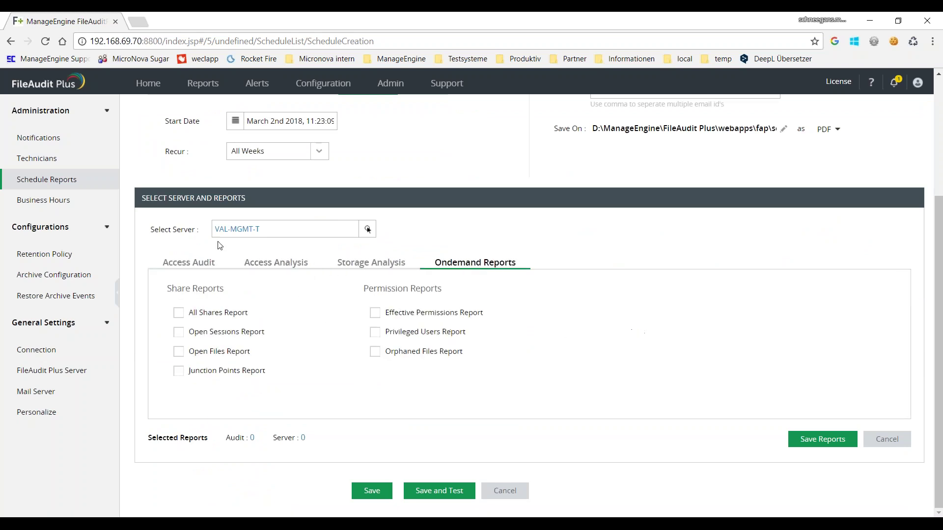
click(194, 262)
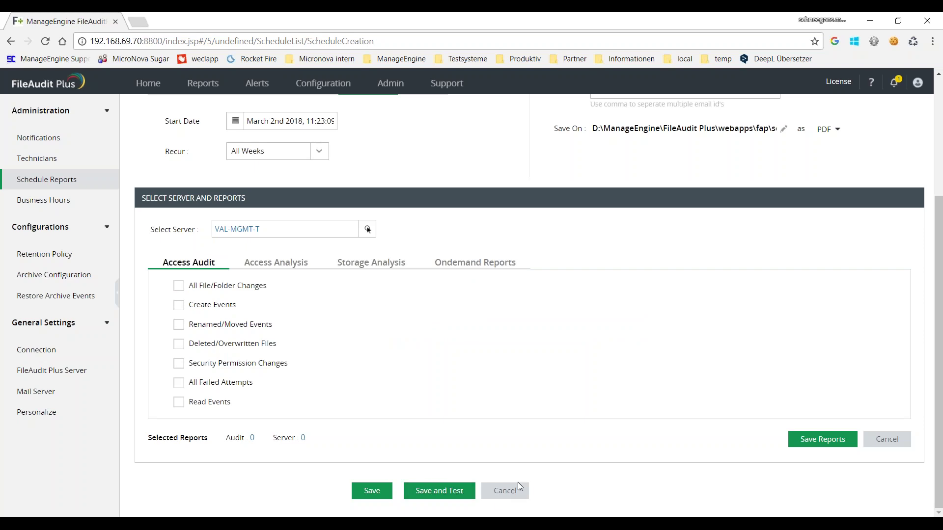
scroll(515, 494, up, 4)
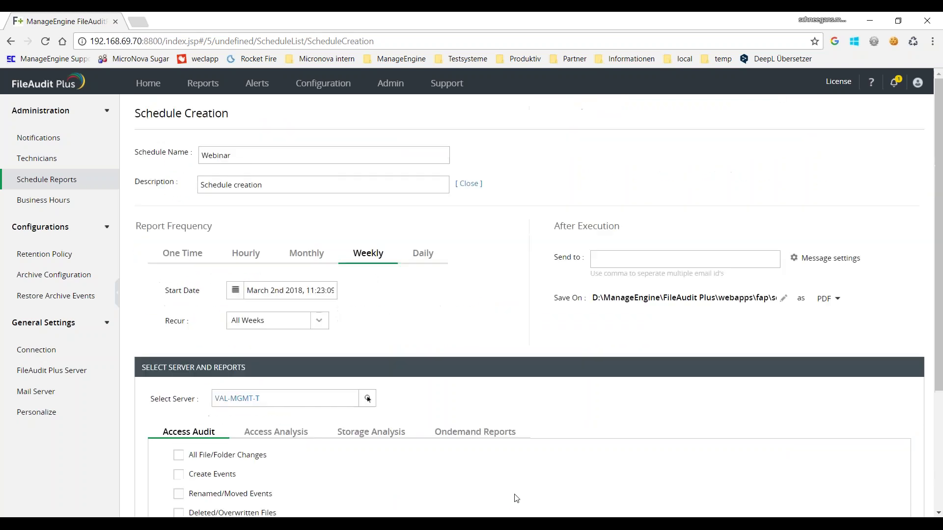
scroll(515, 494, down, 4)
click(515, 494)
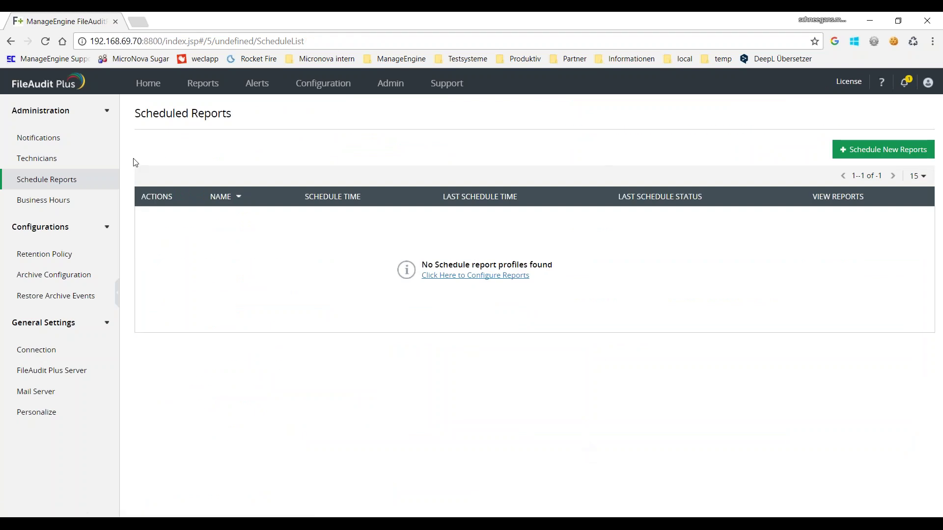
Step: Export the All File/Folder Changes report as PDF, view the exported file and return to the report
click(203, 85)
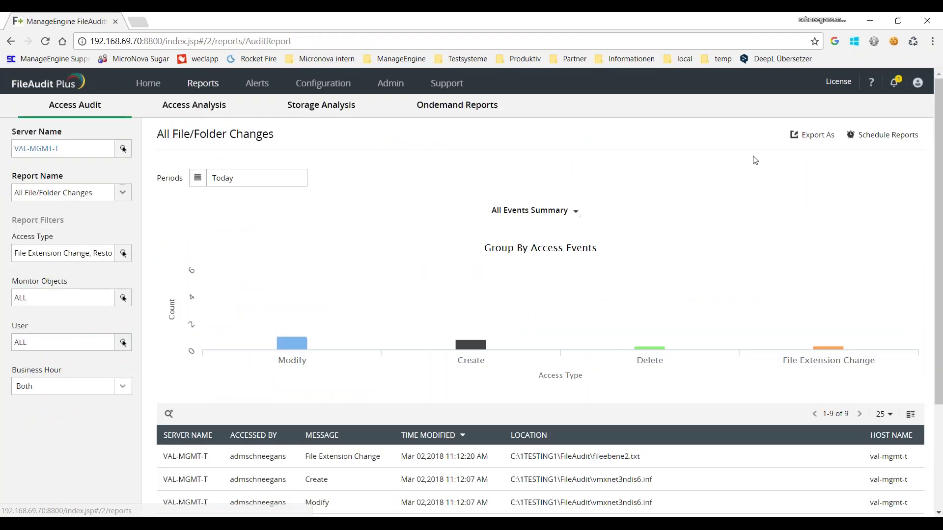
click(816, 135)
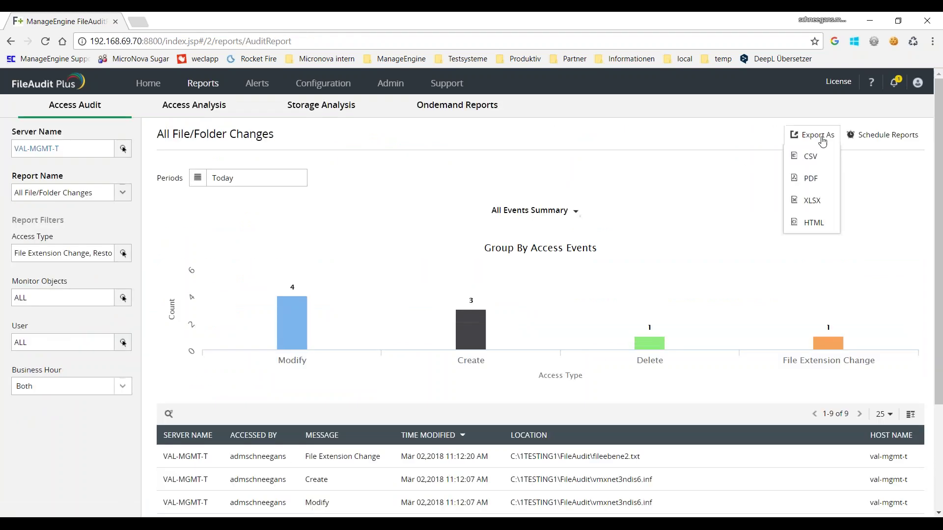
click(812, 177)
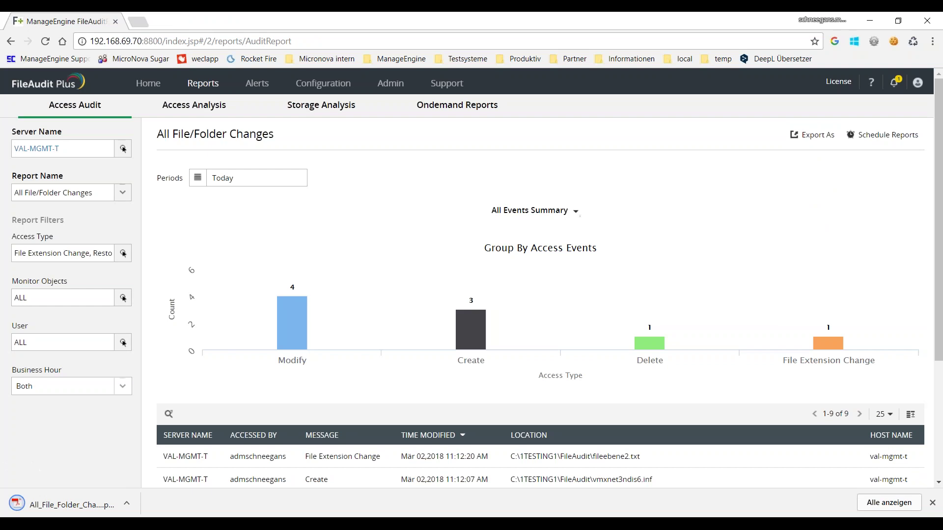
click(70, 510)
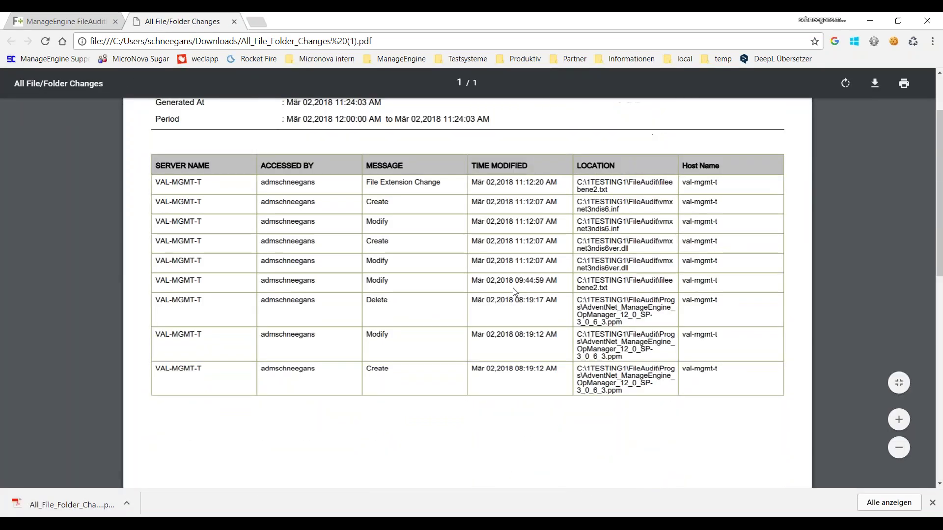
click(77, 22)
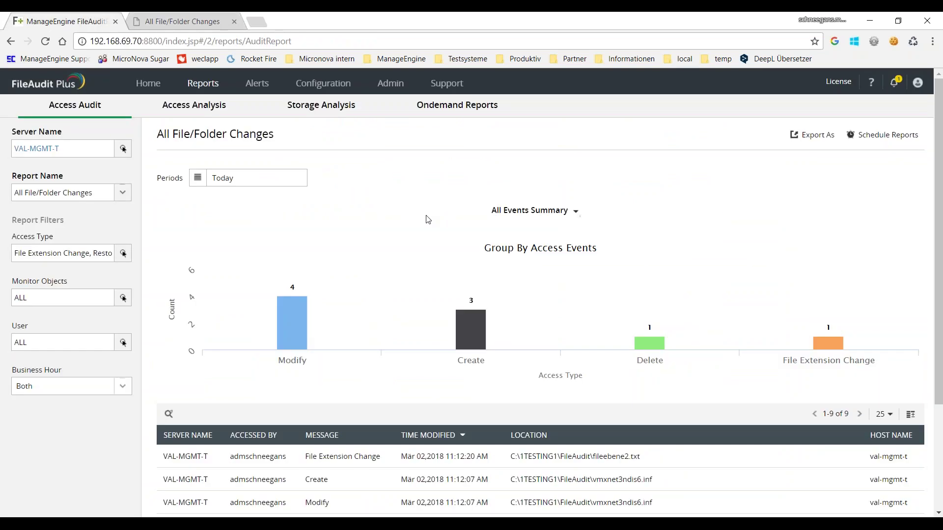
Step: Review the administration settings for Notifications, Schedule Reports and Business Hours
click(388, 83)
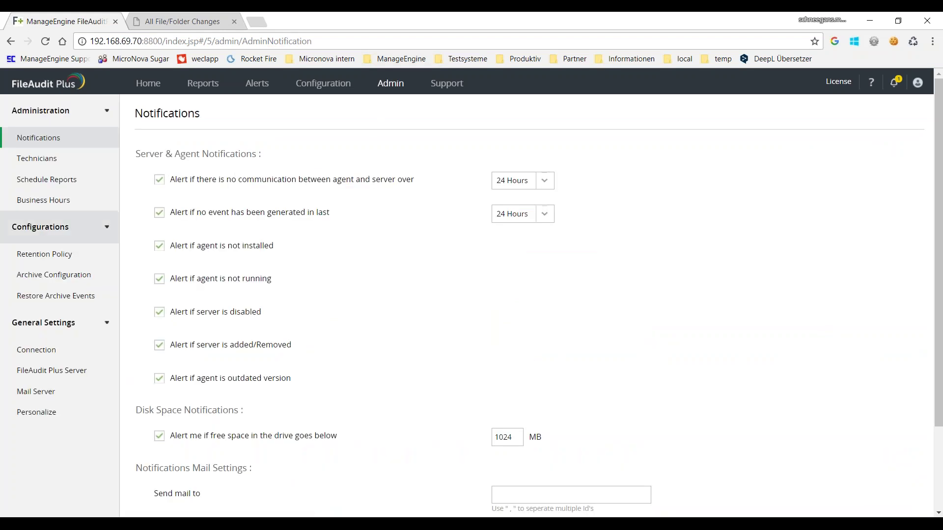
click(64, 186)
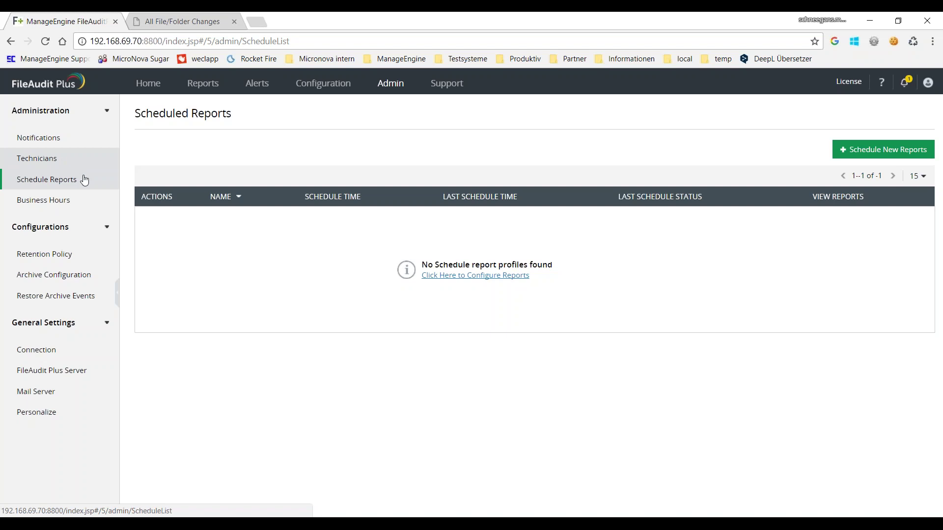
click(52, 205)
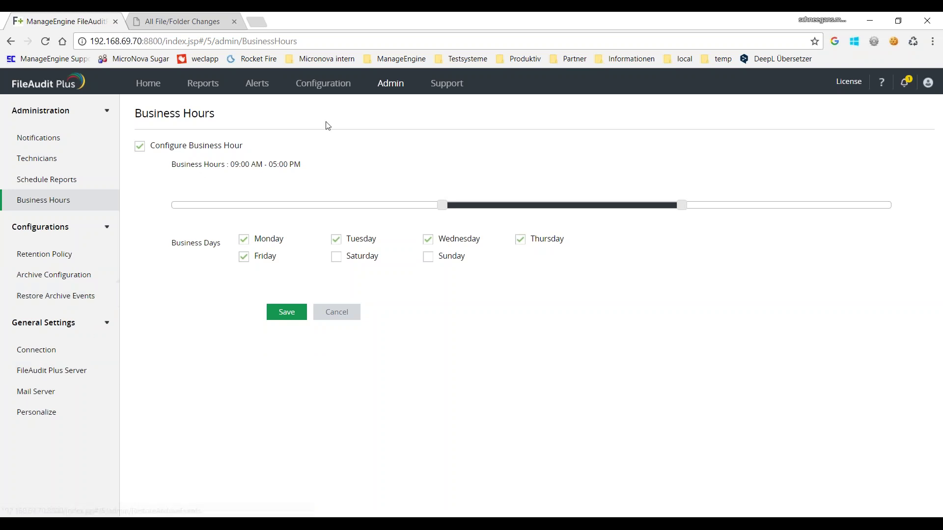
Step: Start adding a Windows file server in the em.lab domain and select AD-MGMT-T
click(326, 89)
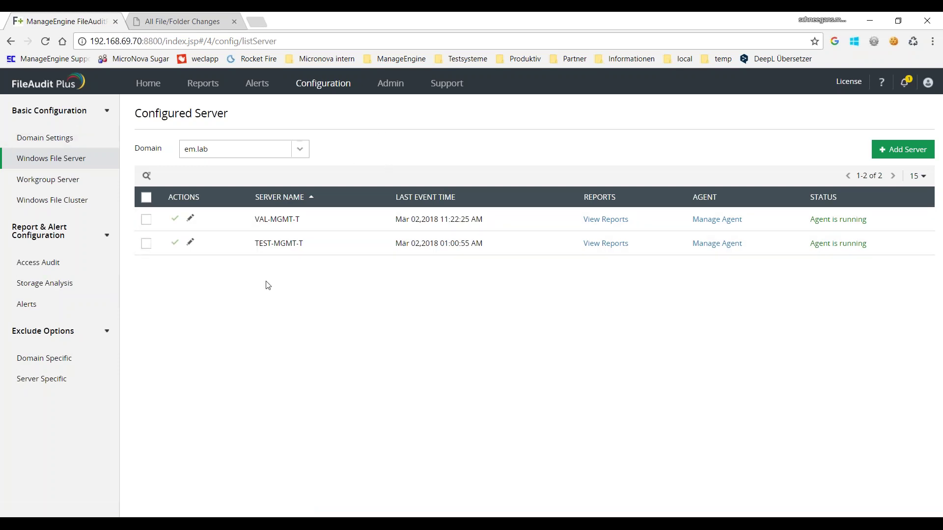
click(894, 153)
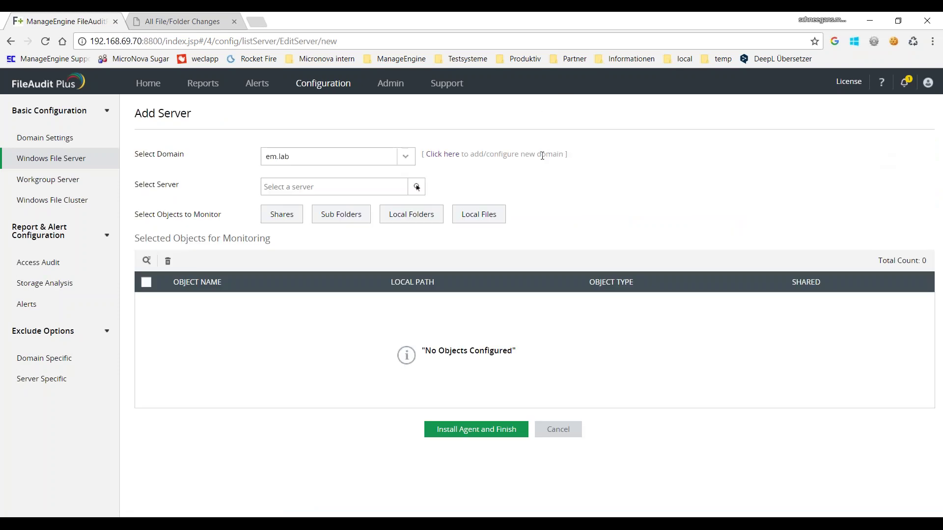
click(417, 187)
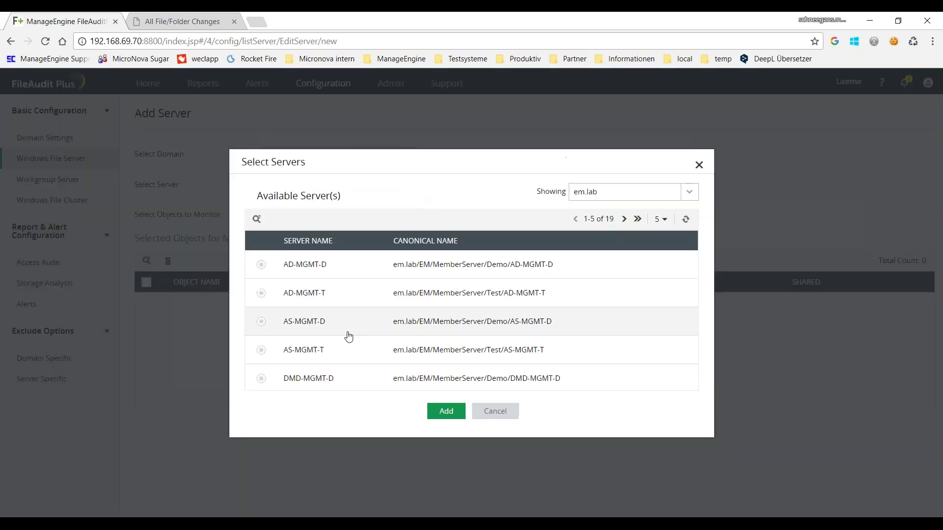
click(286, 303)
click(445, 411)
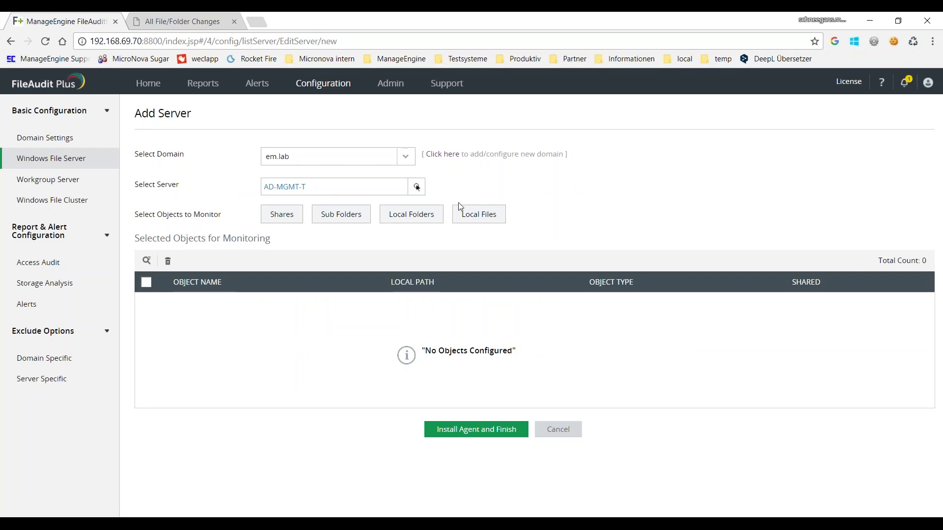
Step: Try to add the local folder path C:\ as a monitored object for AD-MGMT-T
click(413, 220)
click(341, 246)
text(C)
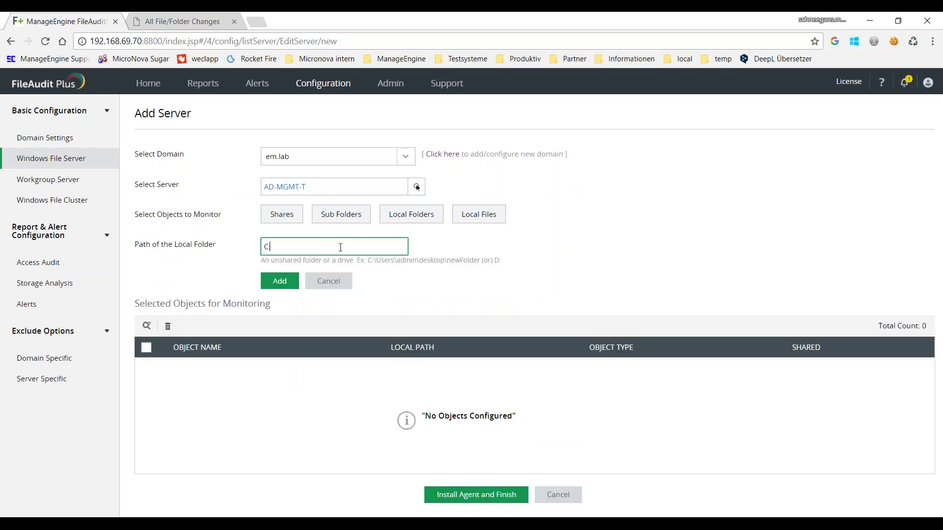
text(:\)
click(558, 249)
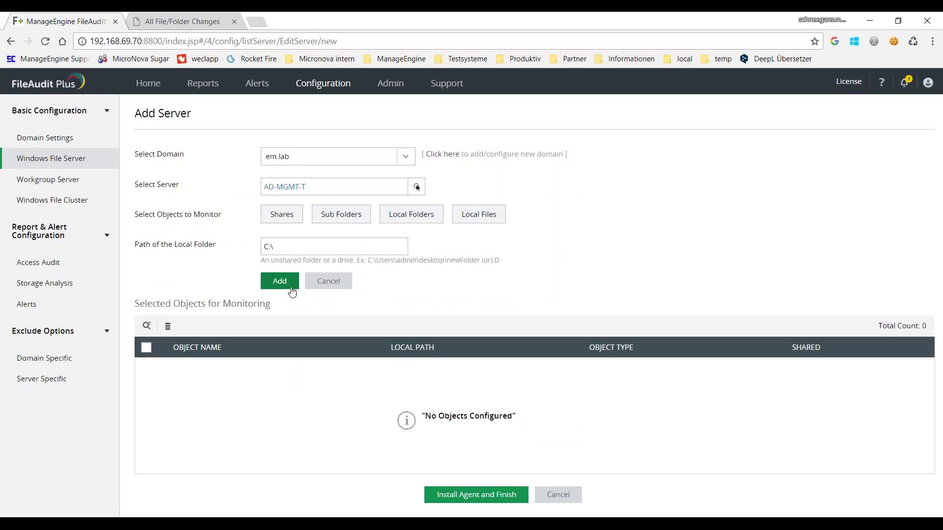
click(277, 281)
click(469, 319)
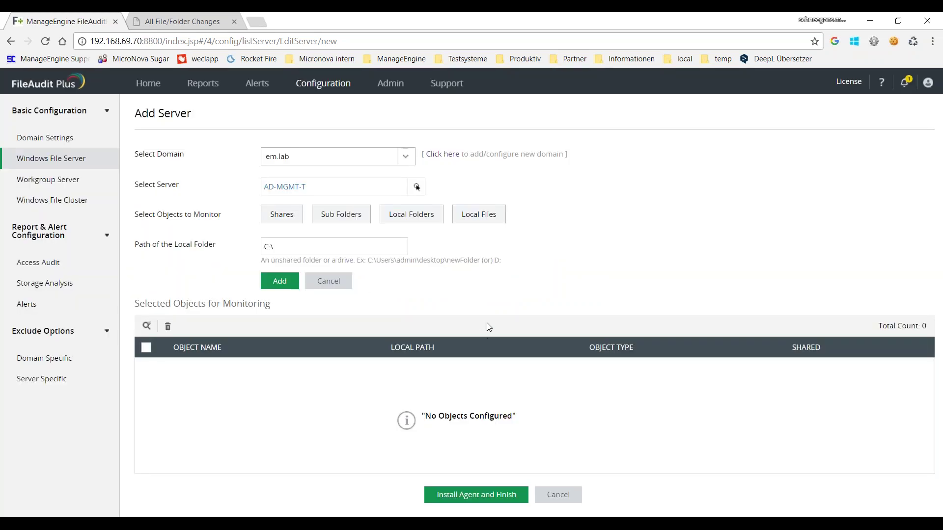
click(296, 249)
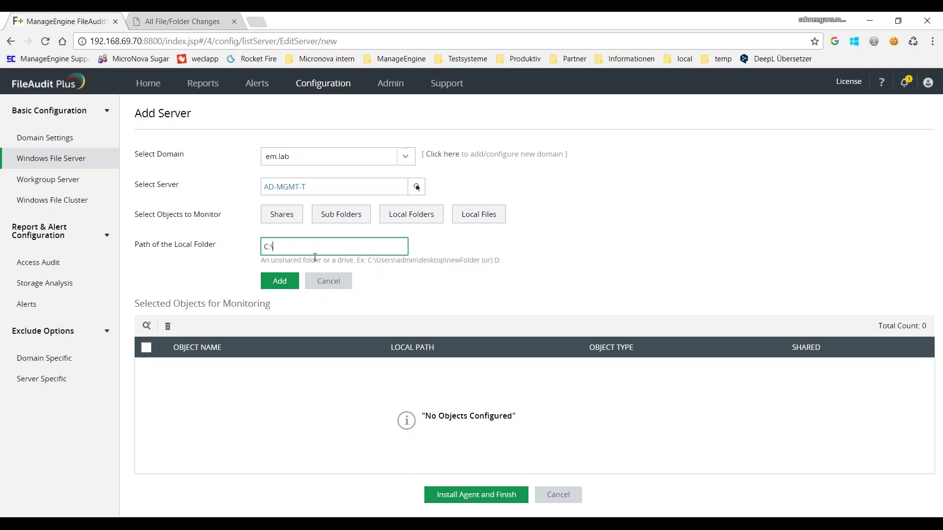
click(278, 281)
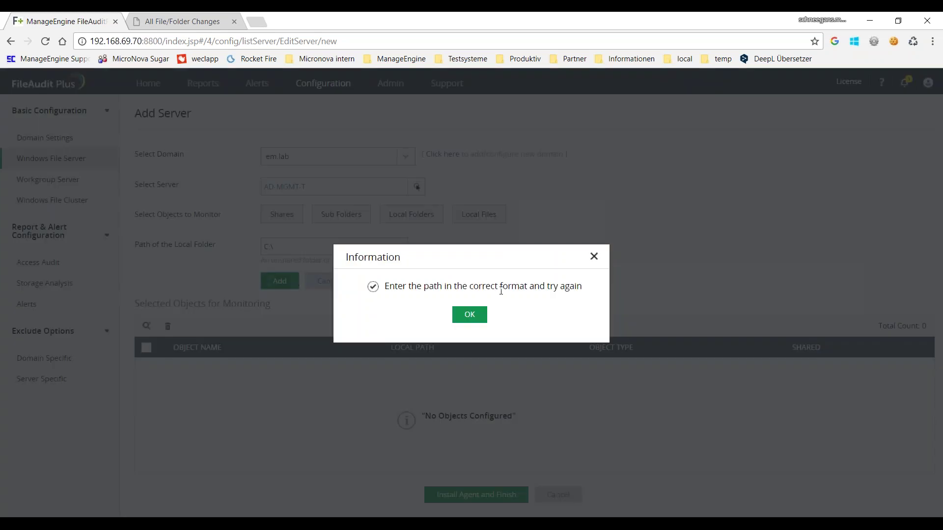
click(470, 314)
Step: Correct the local folder path to C:, add it for monitoring, and install the agent on AD-MGMT-T
click(362, 249)
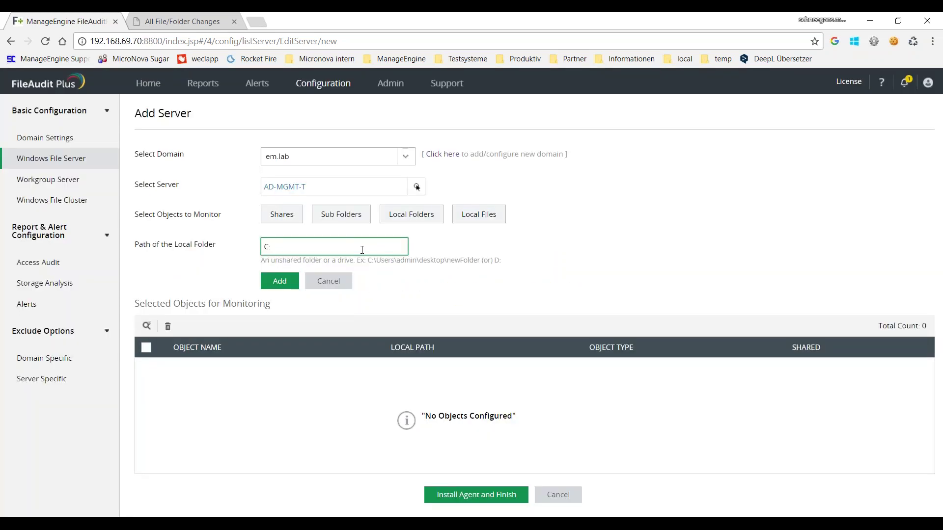
click(279, 282)
click(483, 403)
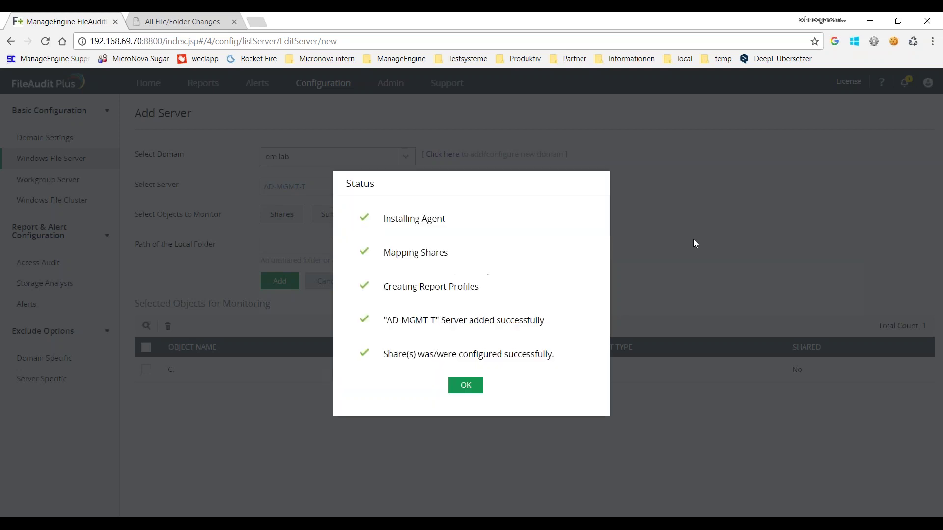
Step: Open the agent management of AD-MGMT-T and test its HTTP communication
click(467, 386)
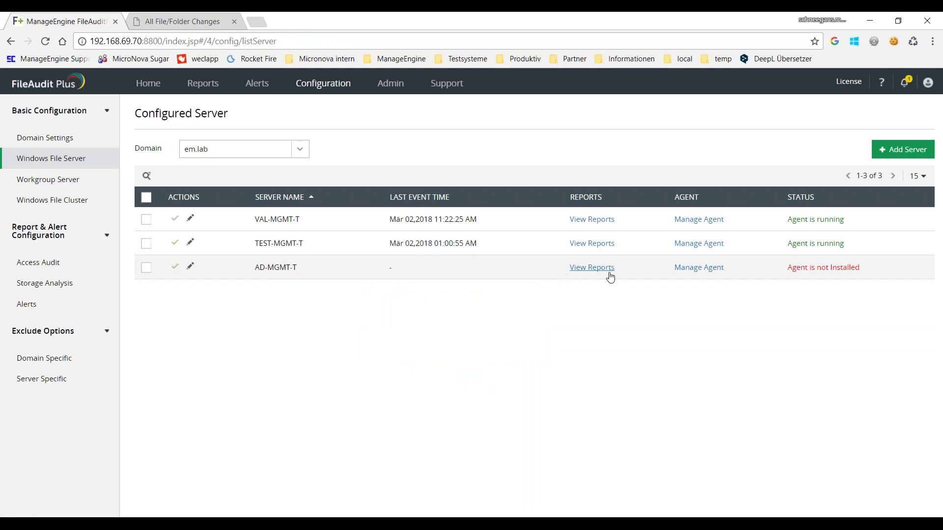
click(695, 269)
scroll(651, 492, down, 5)
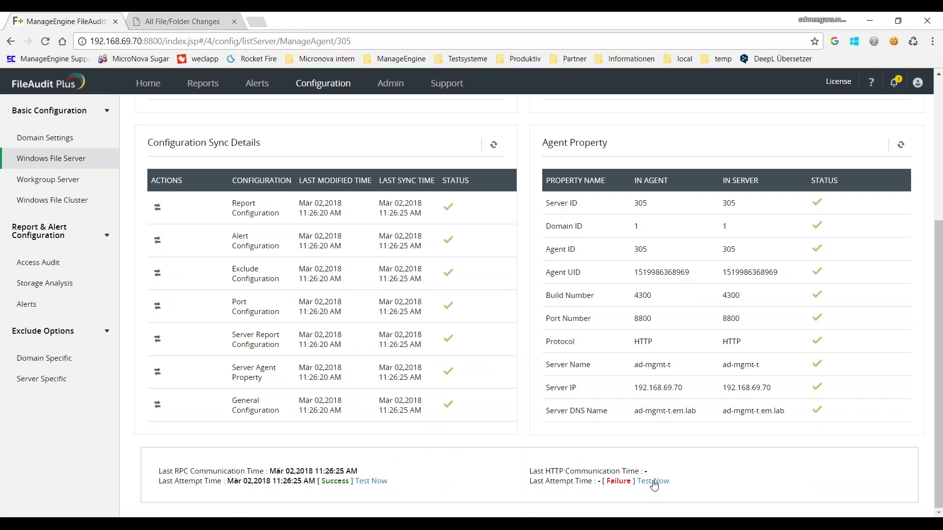
click(652, 481)
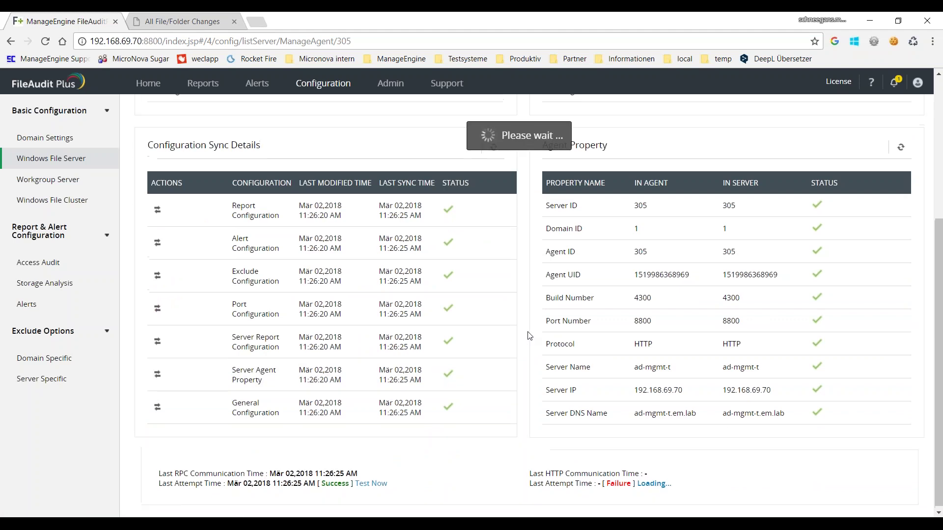
Step: Sync the AD-MGMT-T agent and return to the list of configured Windows file servers
scroll(529, 335, up, 1)
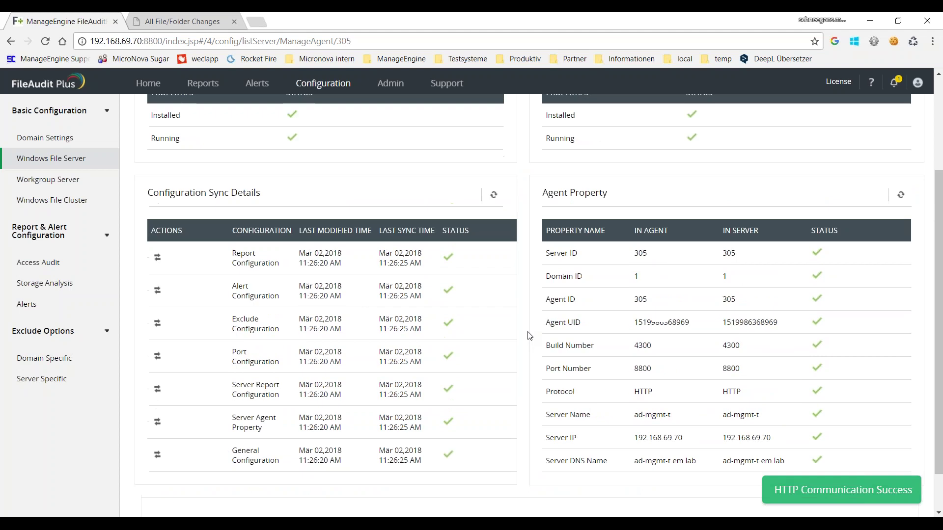
scroll(529, 336, up, 3)
click(798, 148)
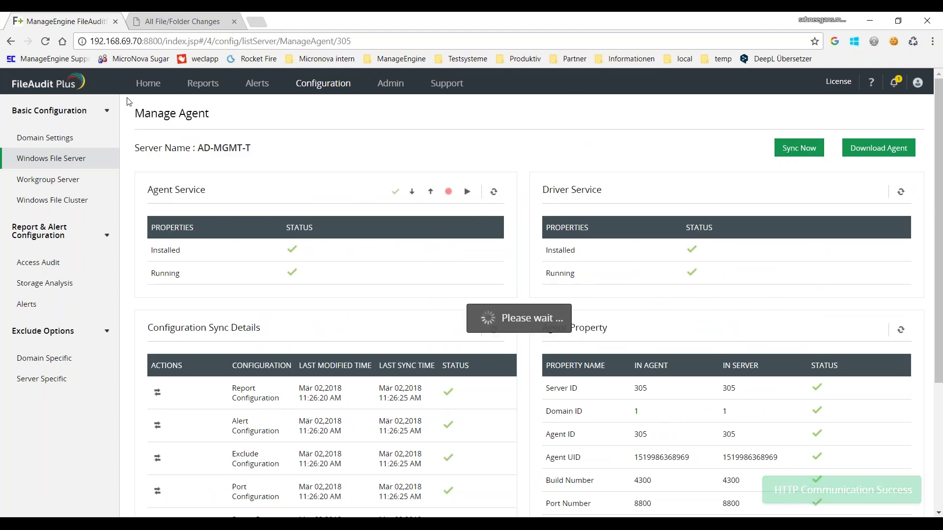
click(68, 161)
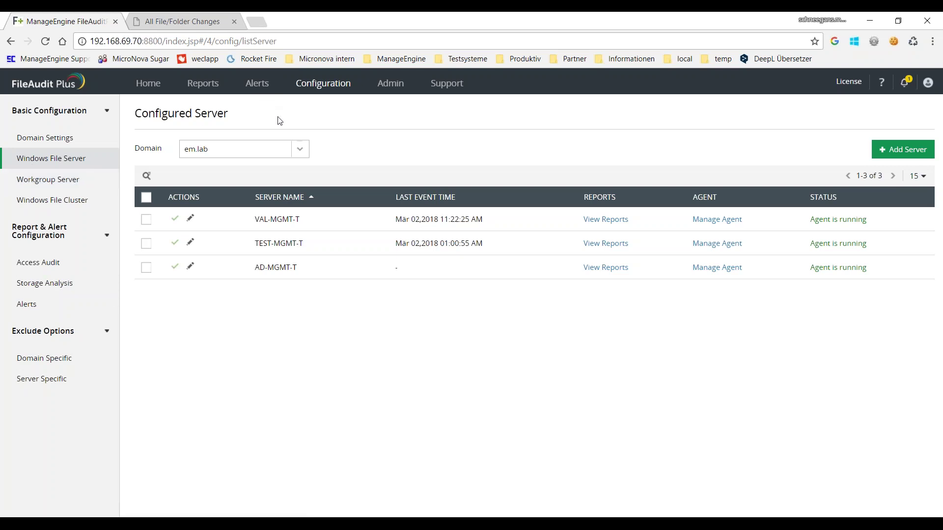
Step: Show the server alerts of VAL-MGMT-T for the Last 7 Days and look through the alert entries
click(257, 84)
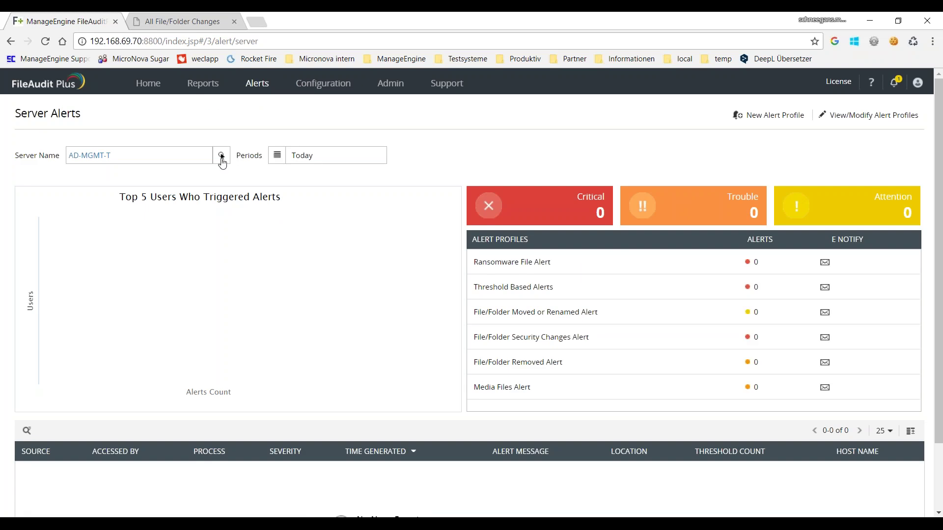
click(221, 161)
click(294, 271)
click(441, 412)
click(308, 162)
click(308, 193)
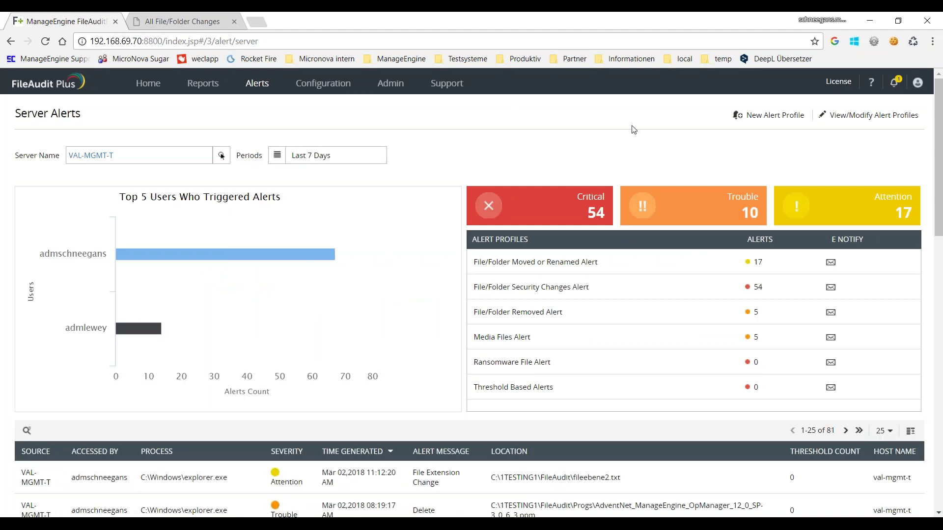
scroll(608, 127, down, 5)
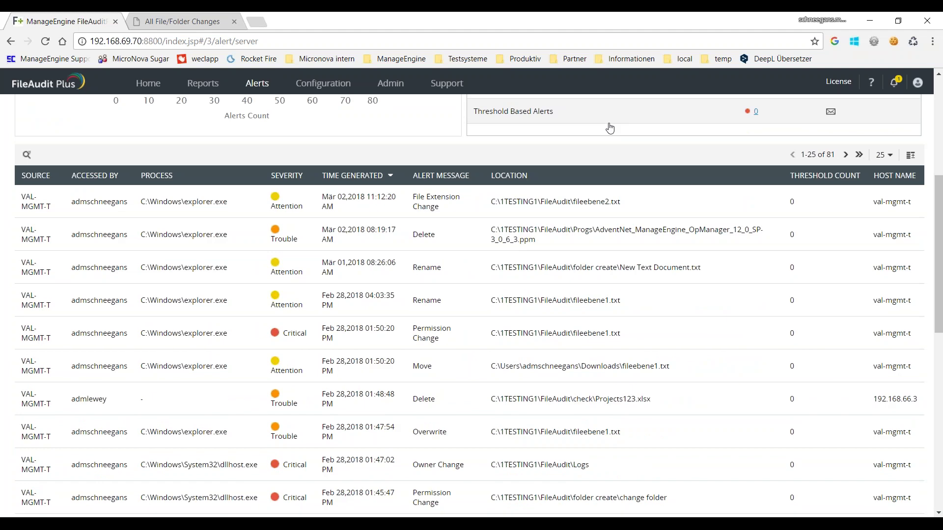
scroll(607, 120, up, 5)
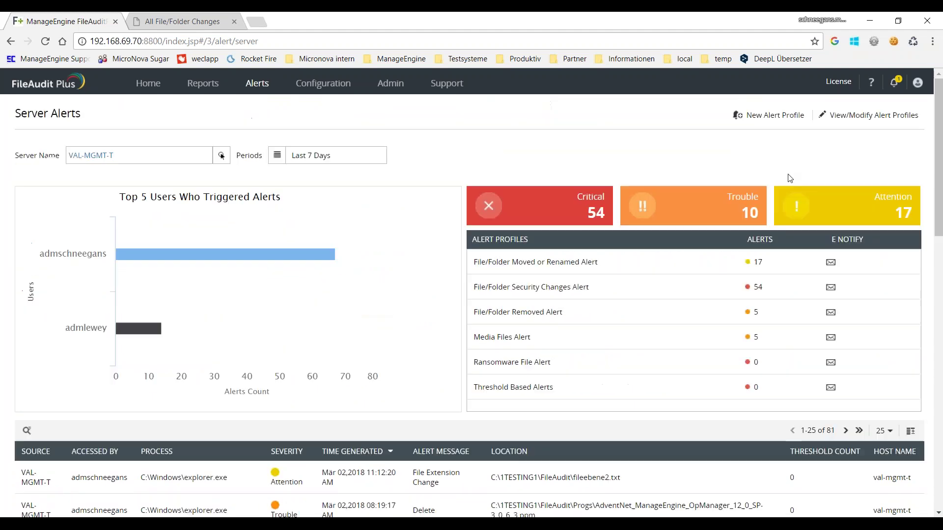
Step: Open VAL-MGMT-T's Ransomware File Alert profile and inspect the file extensions covered by Ransomware Encrypted Files
click(851, 116)
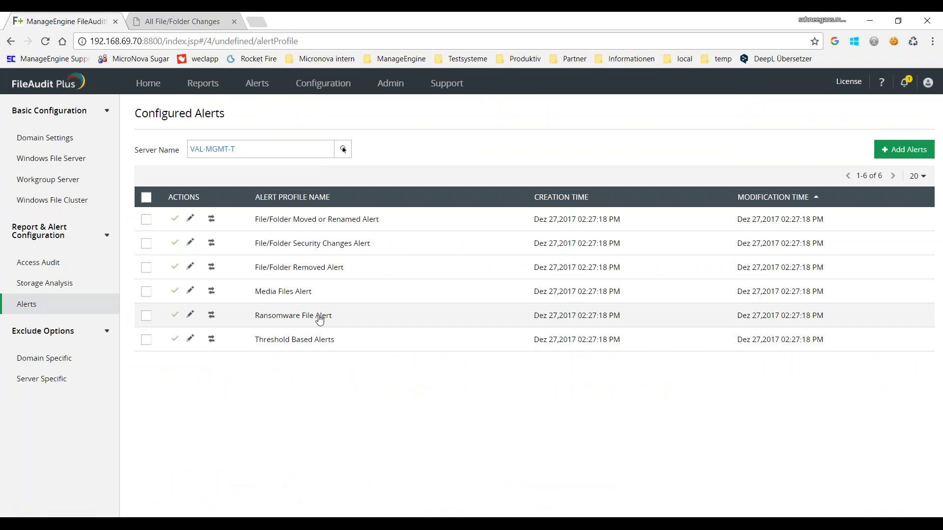
click(192, 316)
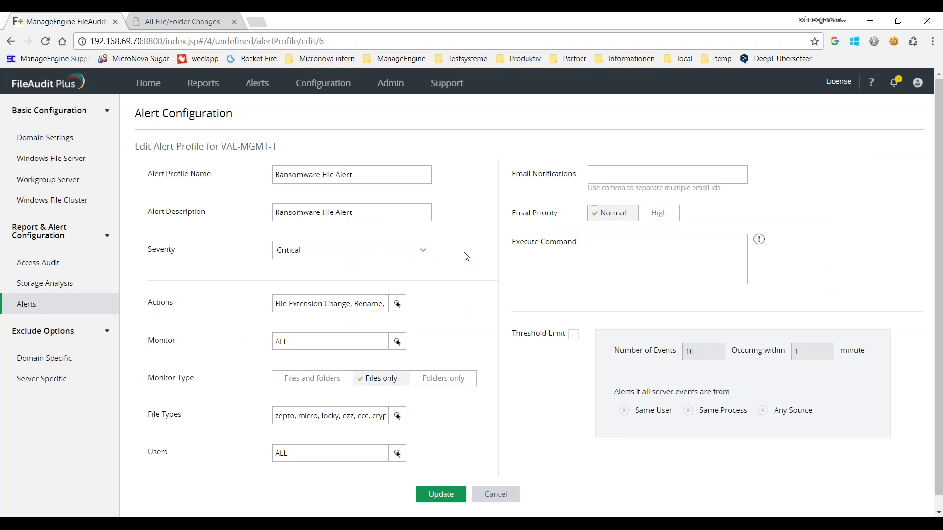
scroll(468, 272, down, 1)
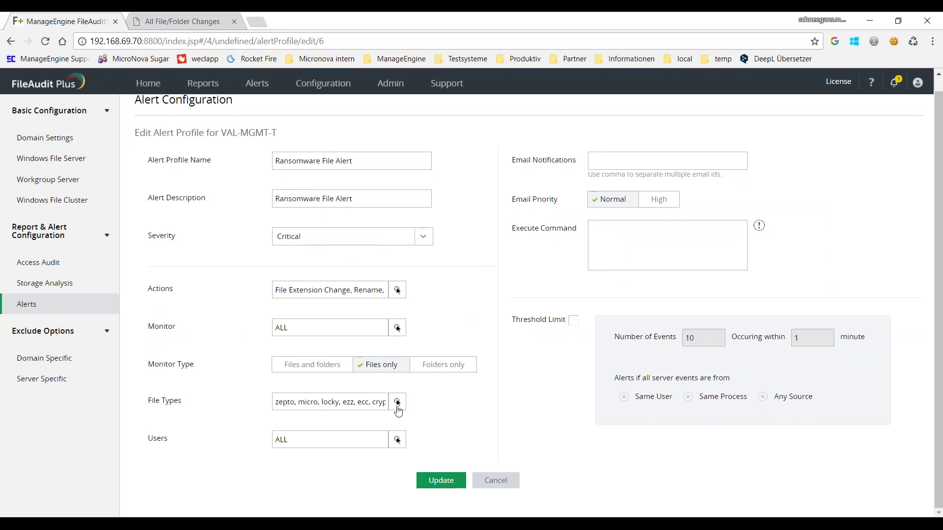
click(366, 407)
click(397, 402)
scroll(420, 319, down, 1)
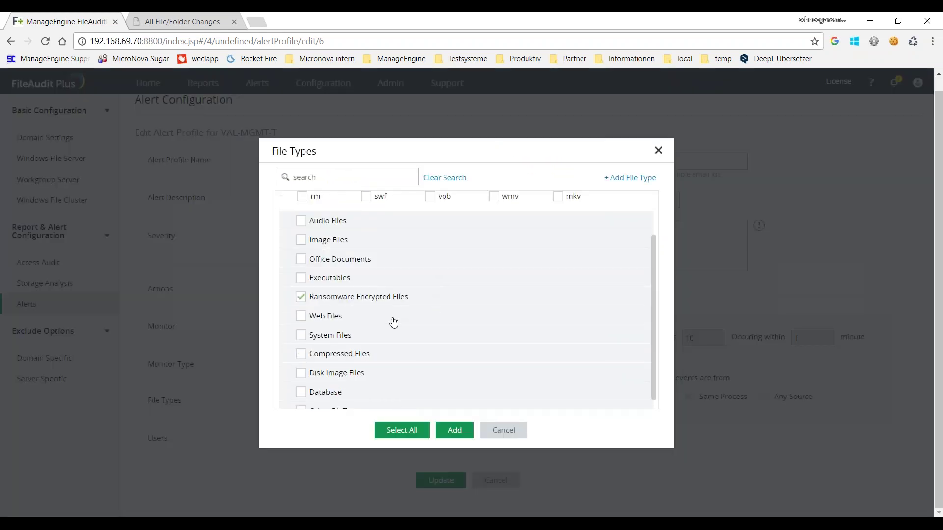
click(434, 300)
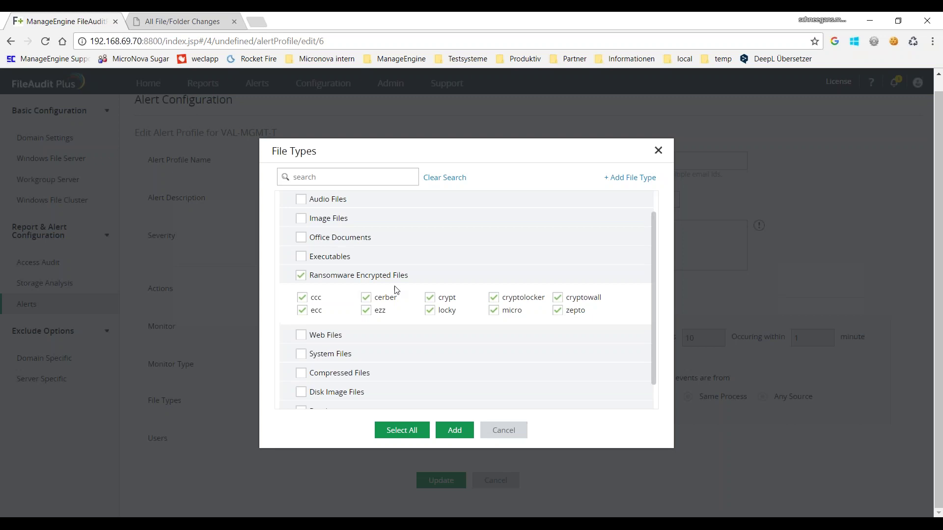
click(502, 432)
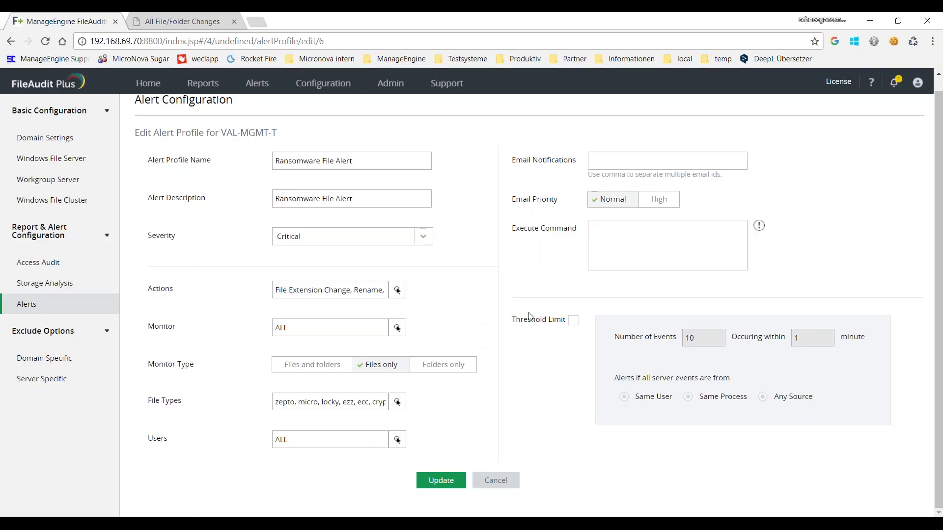
Step: Check the email notification setting of the Ransomware File Alert profile and close the profile without saving
click(606, 160)
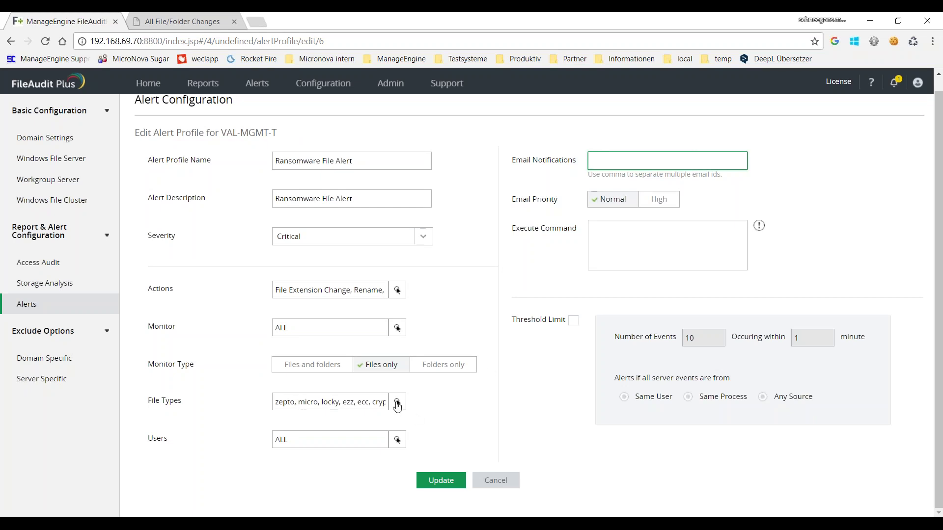
scroll(484, 414, up, 1)
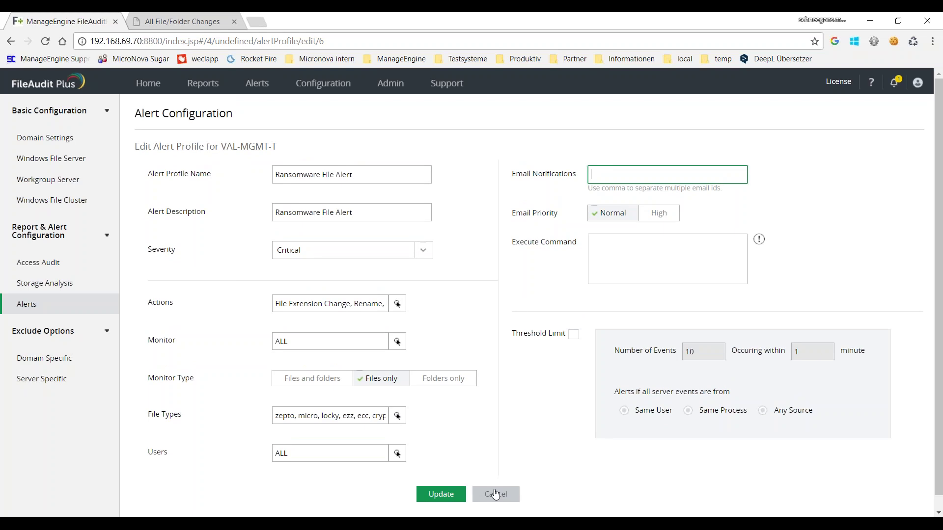
click(497, 491)
click(447, 326)
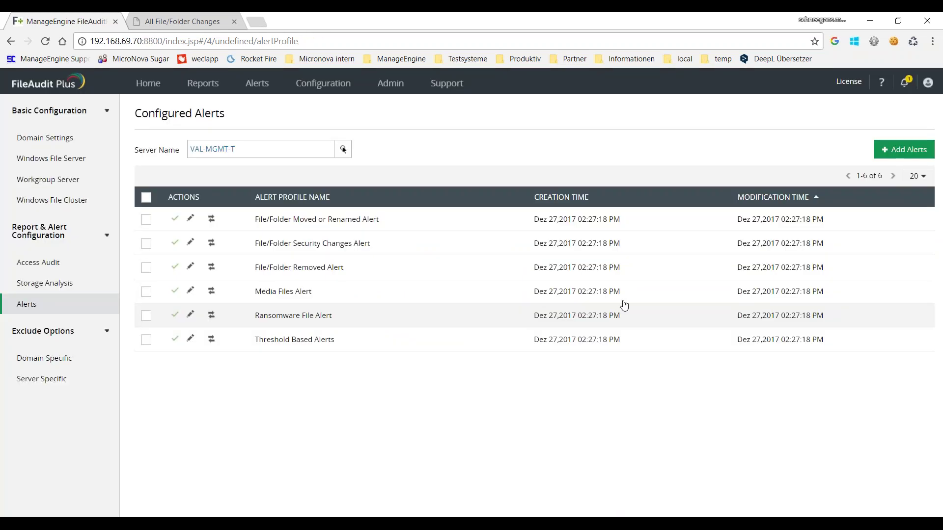
Step: Start a new alert profile for VAL-MGMT-T, try the threshold limit with Same Process, Same User and Any Source, and discard the profile
click(900, 150)
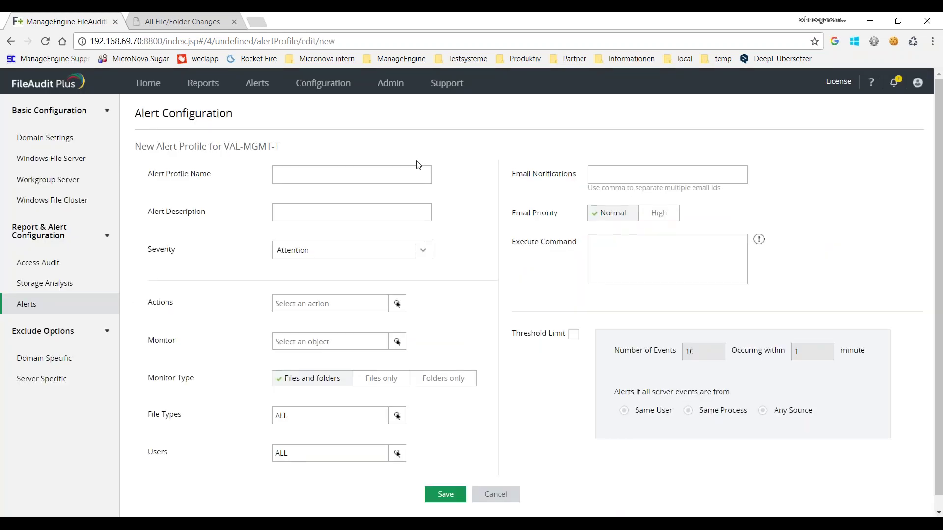
scroll(484, 157, down, 1)
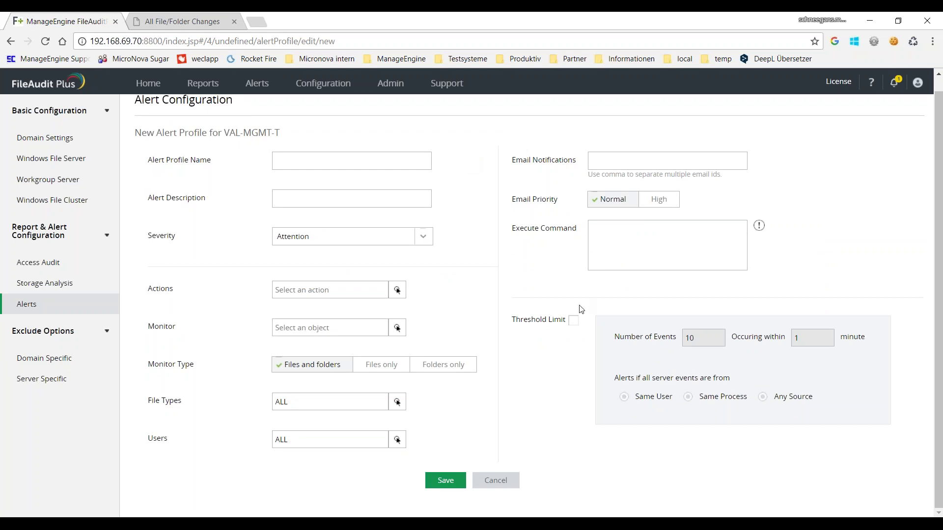
click(573, 320)
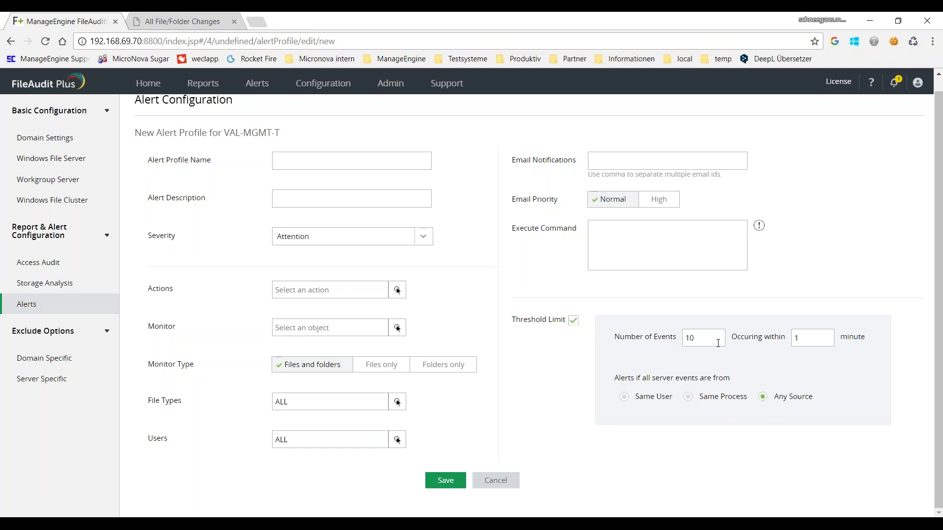
click(688, 396)
click(624, 397)
click(762, 397)
click(500, 482)
click(443, 325)
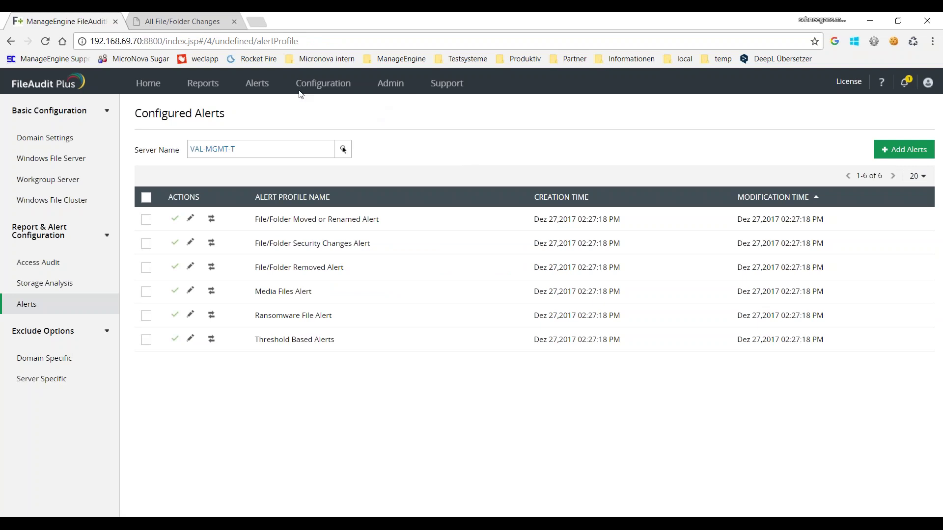
Step: Return to the server alerts of VAL-MGMT-T, set the period to Last 7 Days, and examine the alert profiles and logged events
click(257, 83)
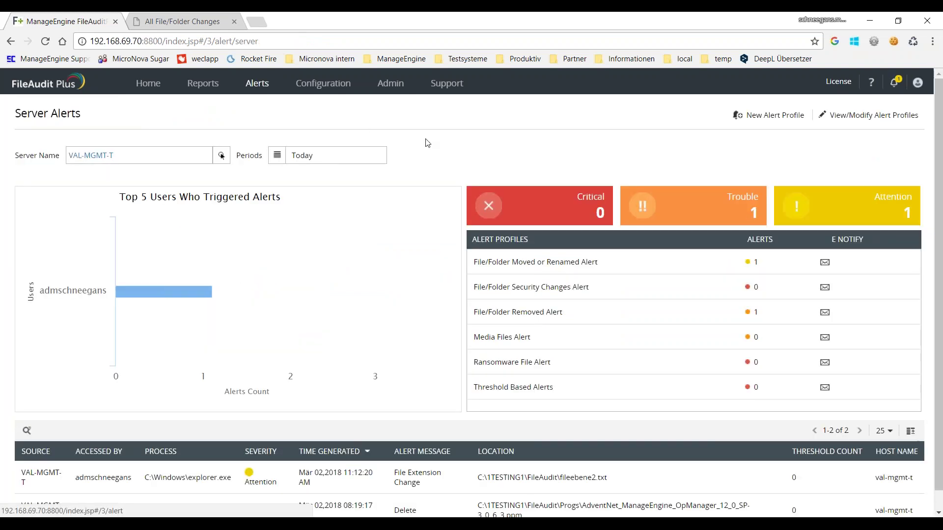
click(321, 165)
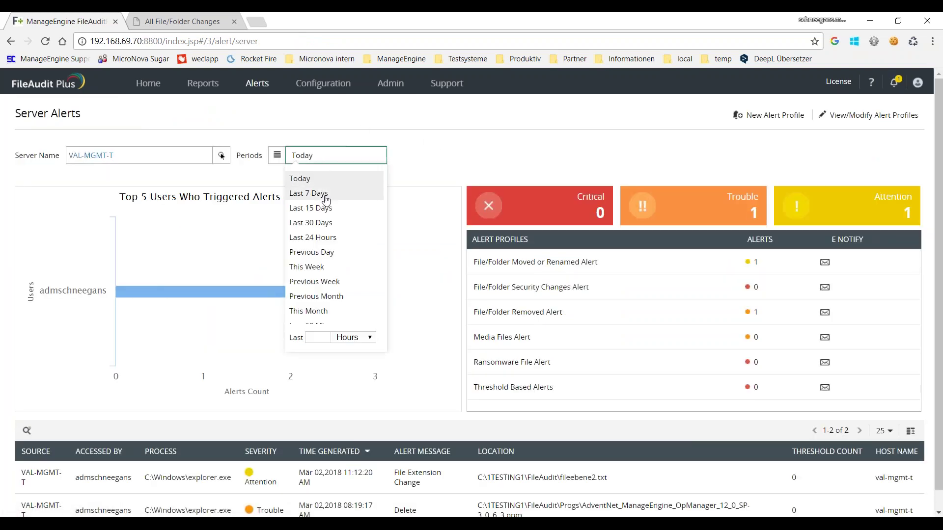
click(297, 194)
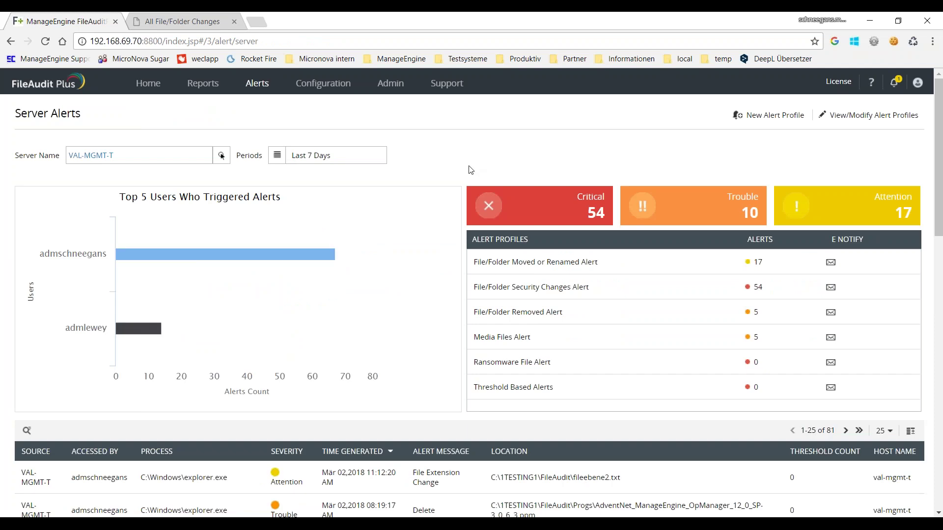
scroll(469, 173, down, 3)
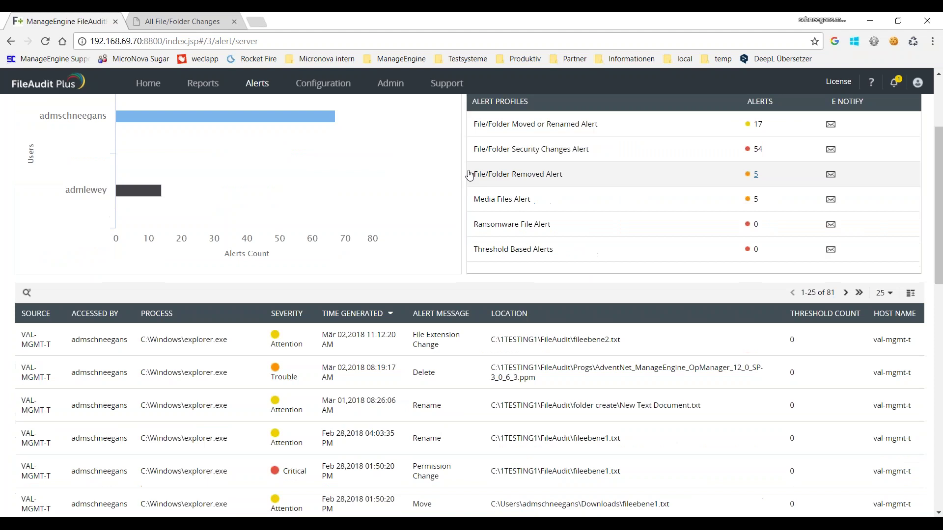
scroll(471, 177, up, 3)
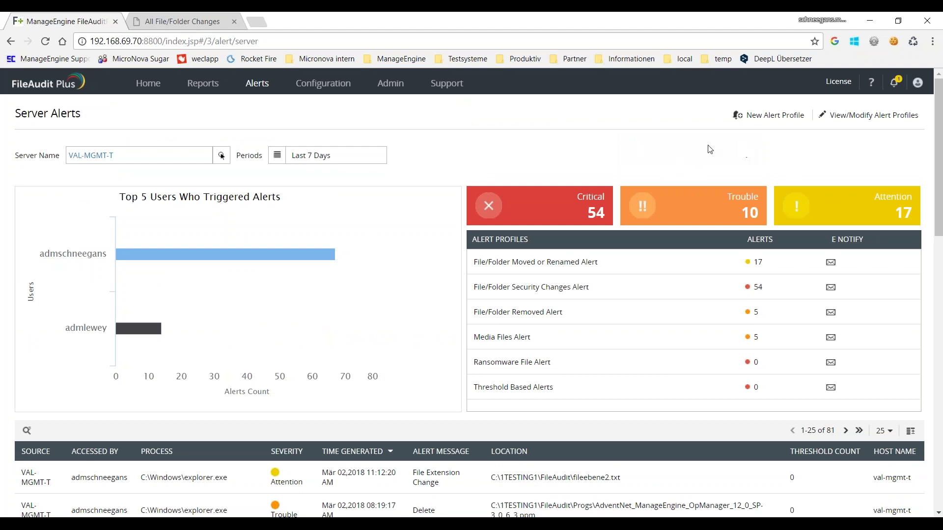
scroll(702, 152, down, 6)
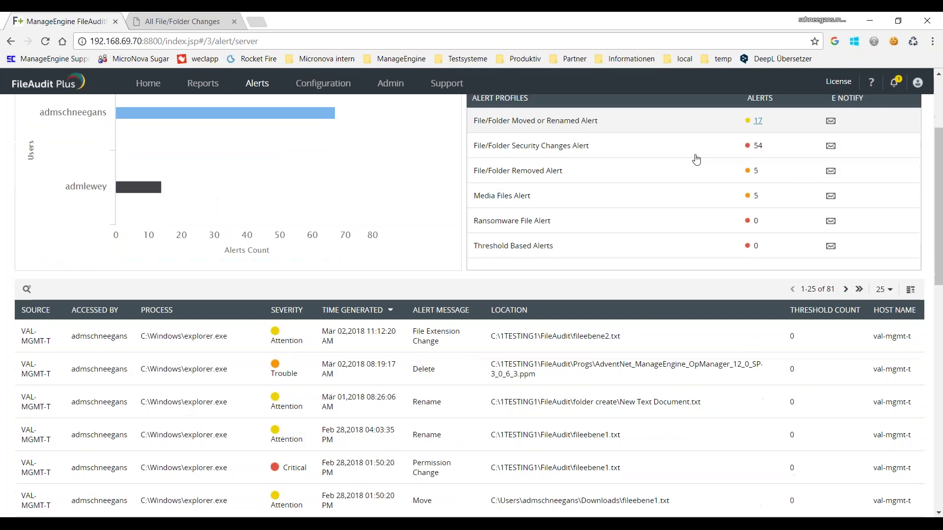
scroll(684, 171, up, 2)
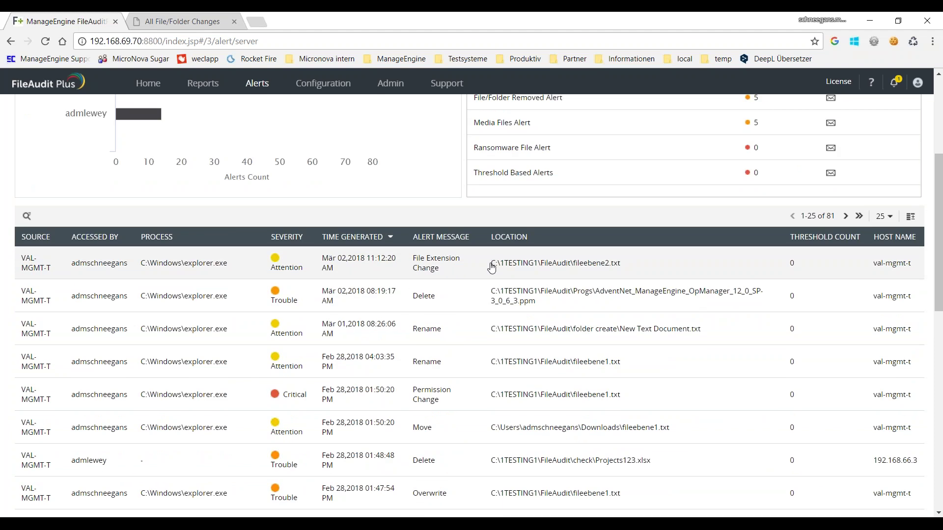
scroll(491, 267, down, 3)
scroll(491, 245, up, 8)
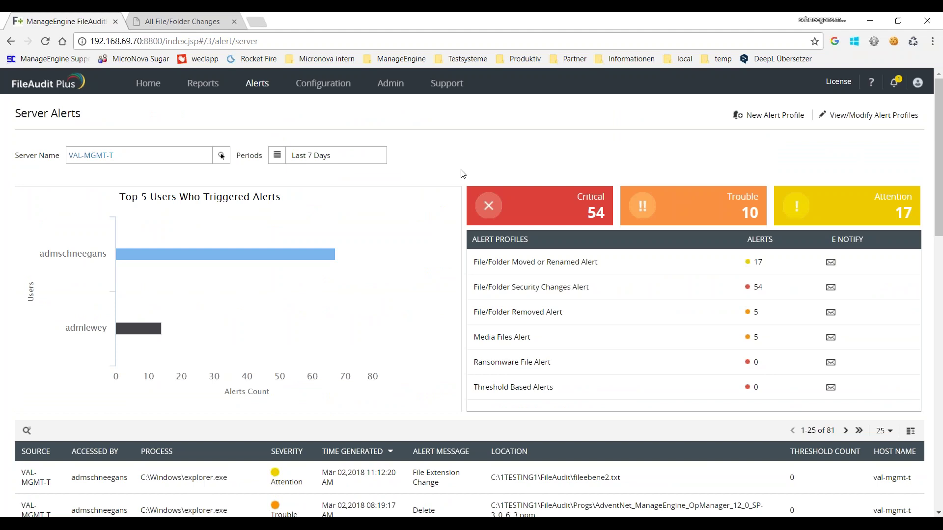
click(155, 88)
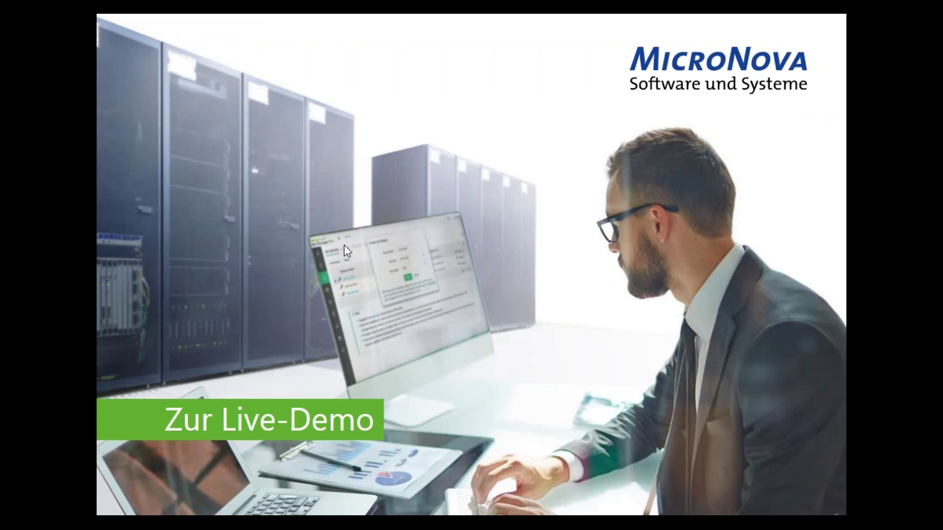
key(Right)
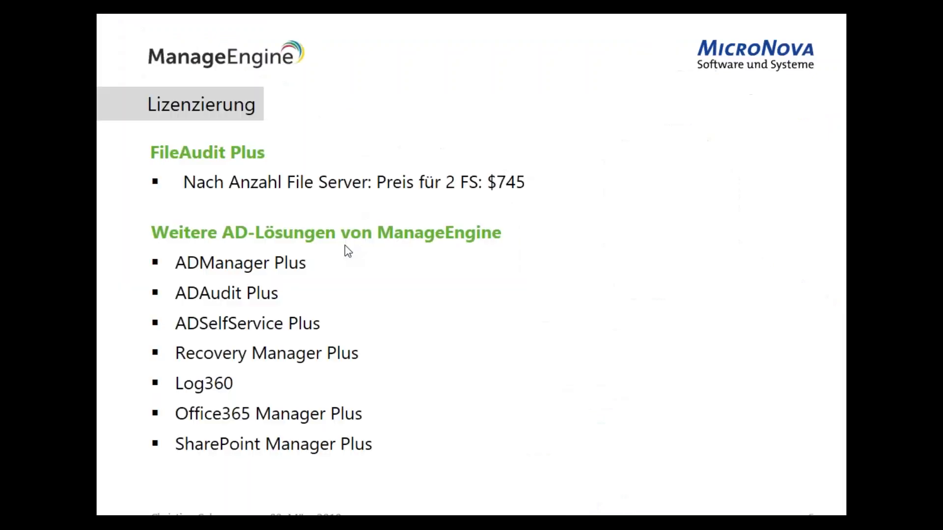